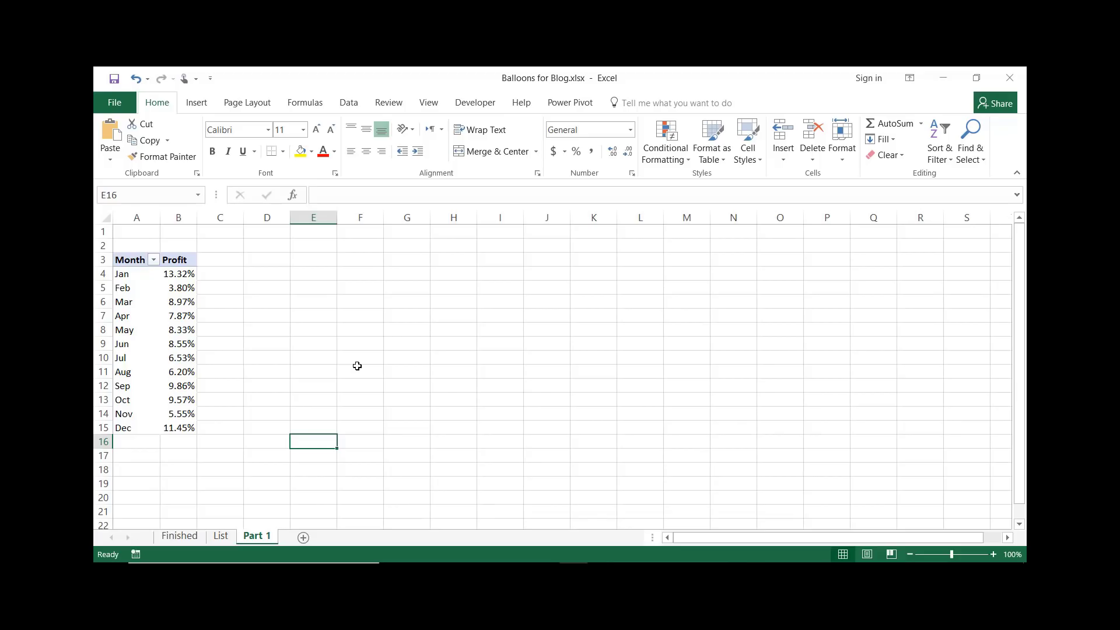
Insert an empty bubble chart on the sheet
click(193, 103)
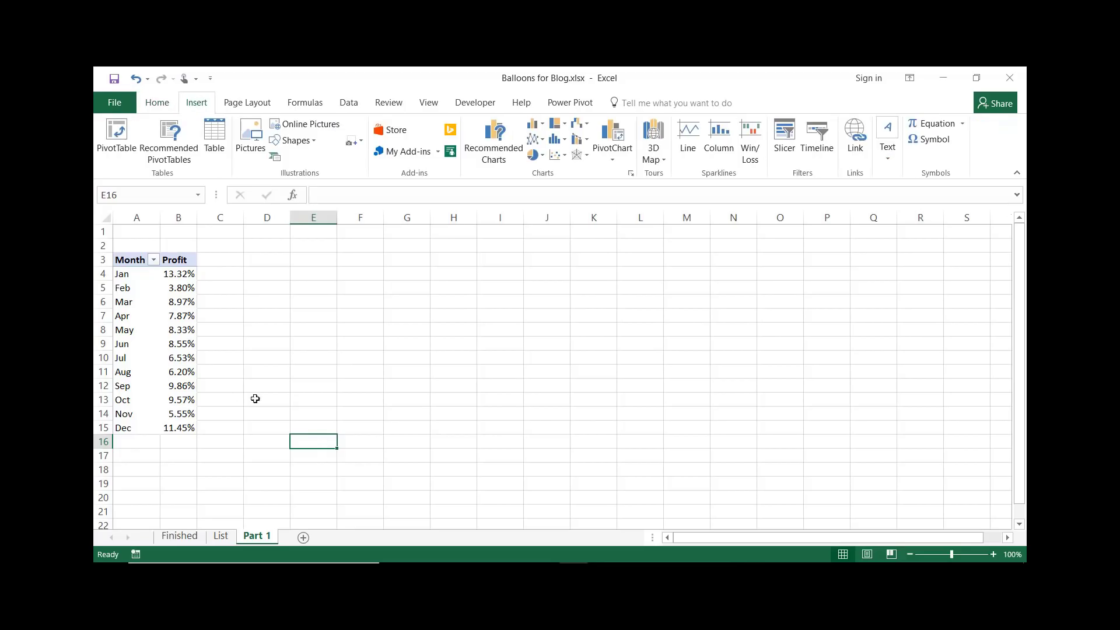
click(566, 157)
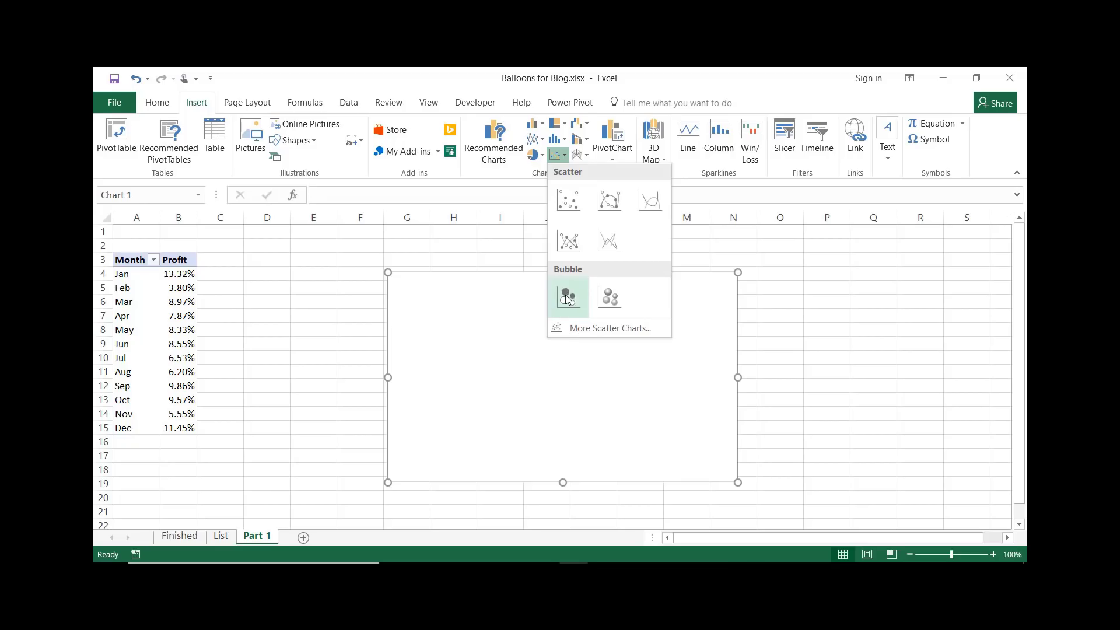
click(567, 299)
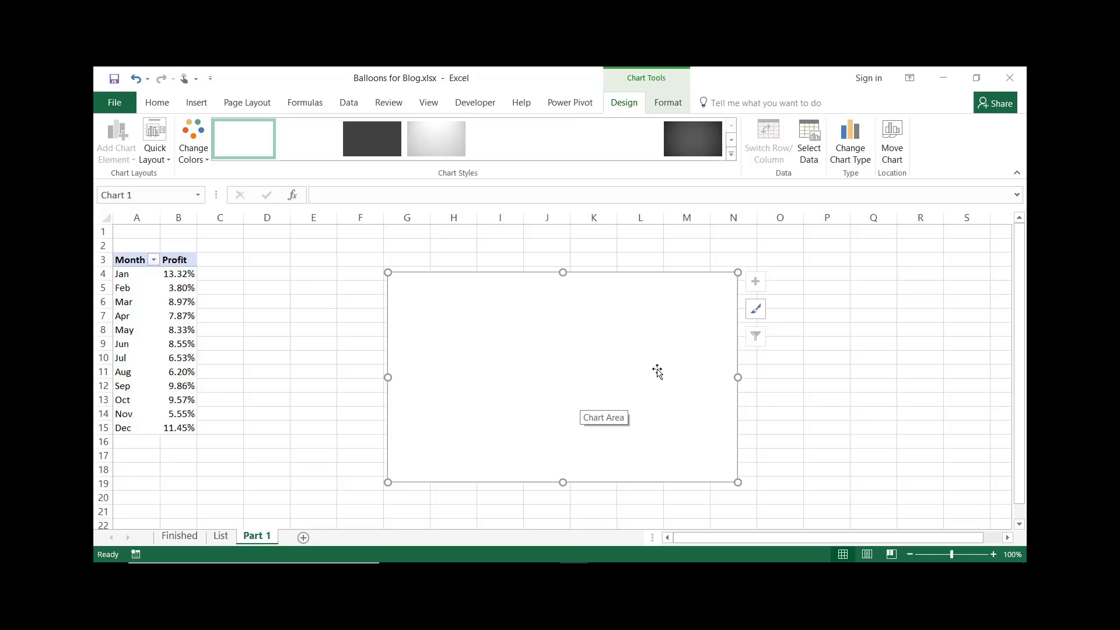
Add a new series to the chart and set its name to the Profit header in cell B3
right_click(709, 315)
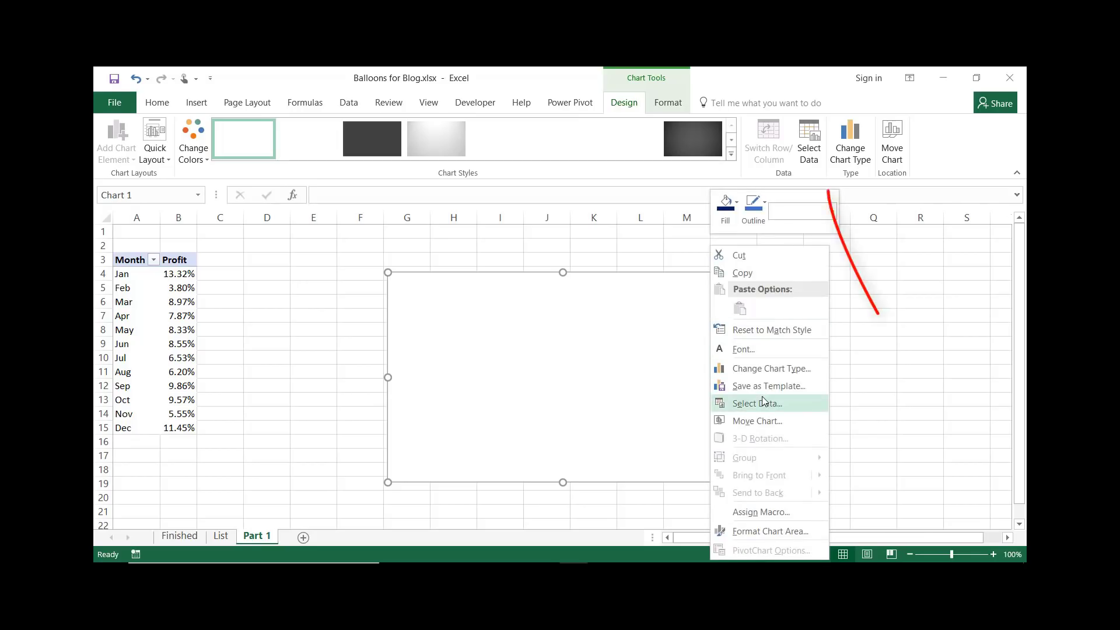
click(916, 327)
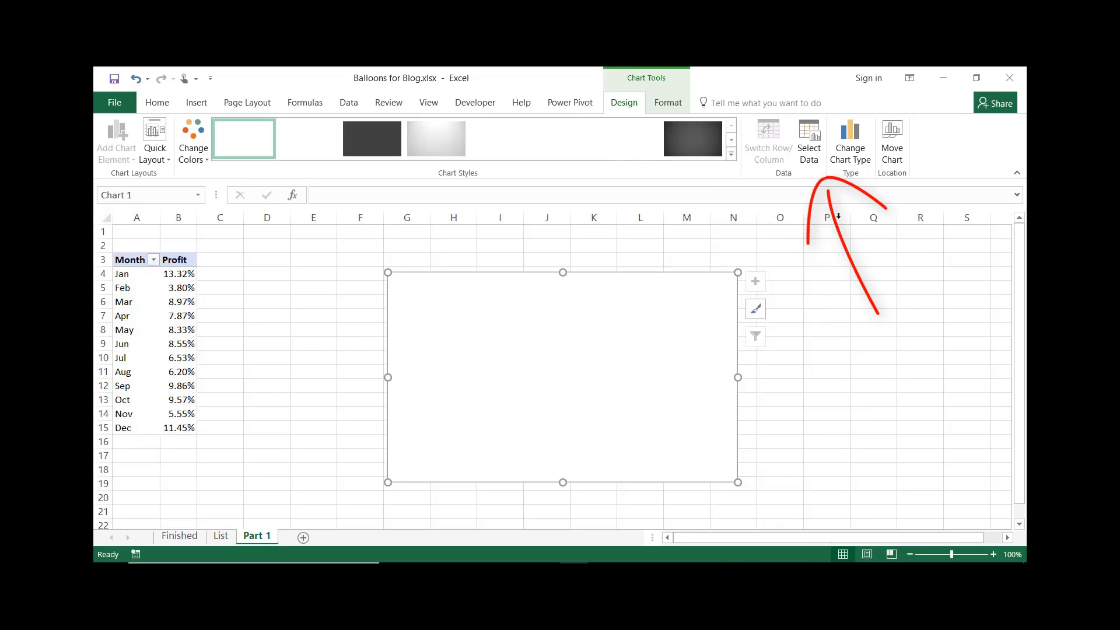
click(810, 136)
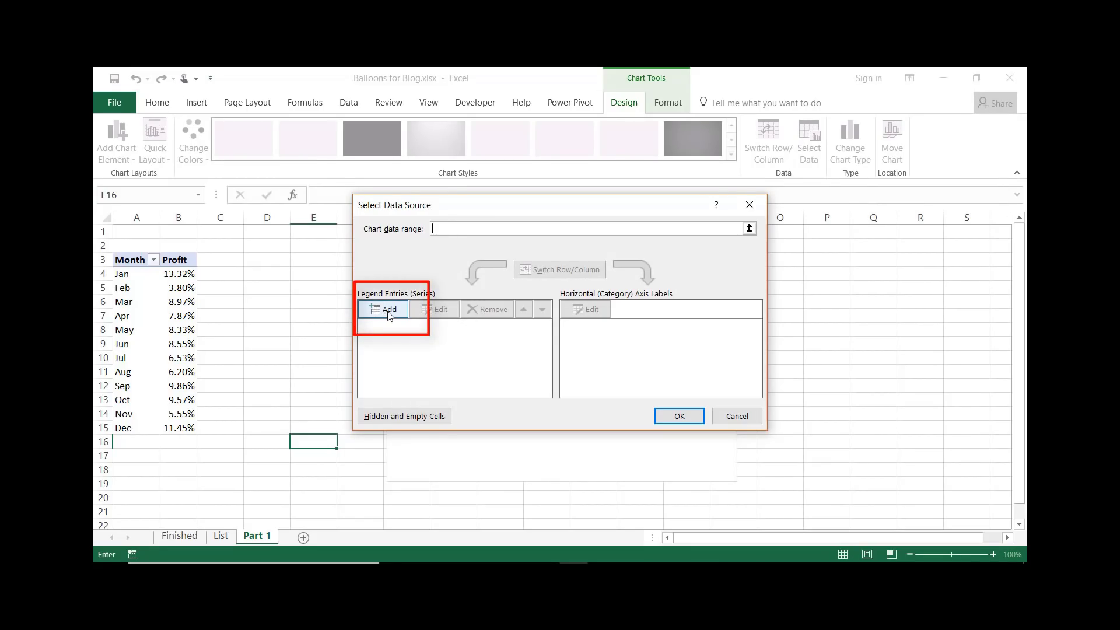
click(390, 313)
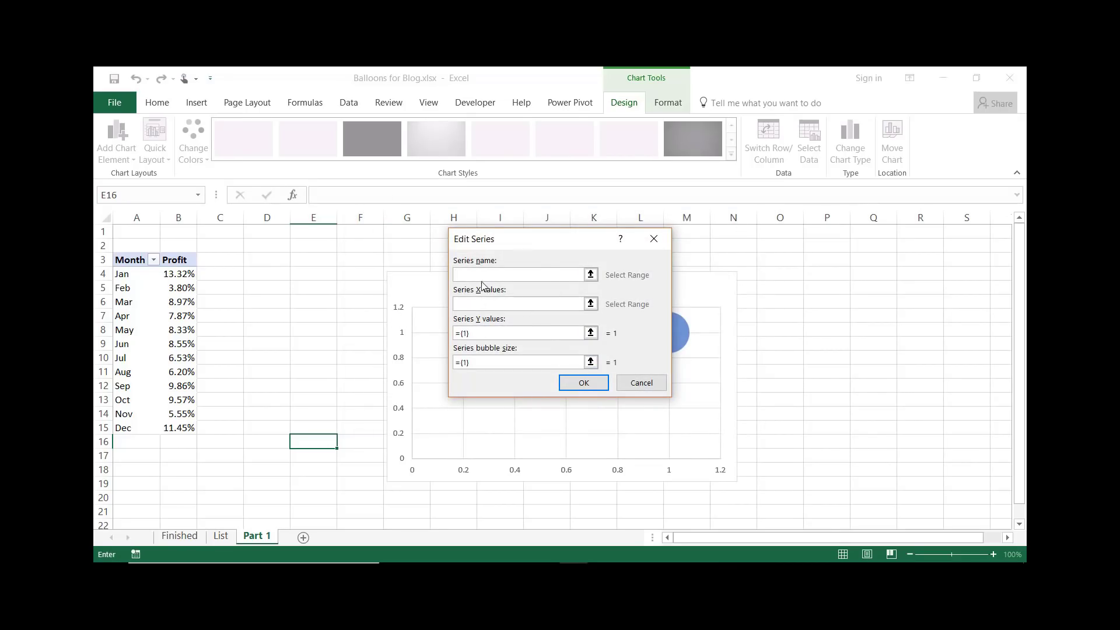
click(458, 271)
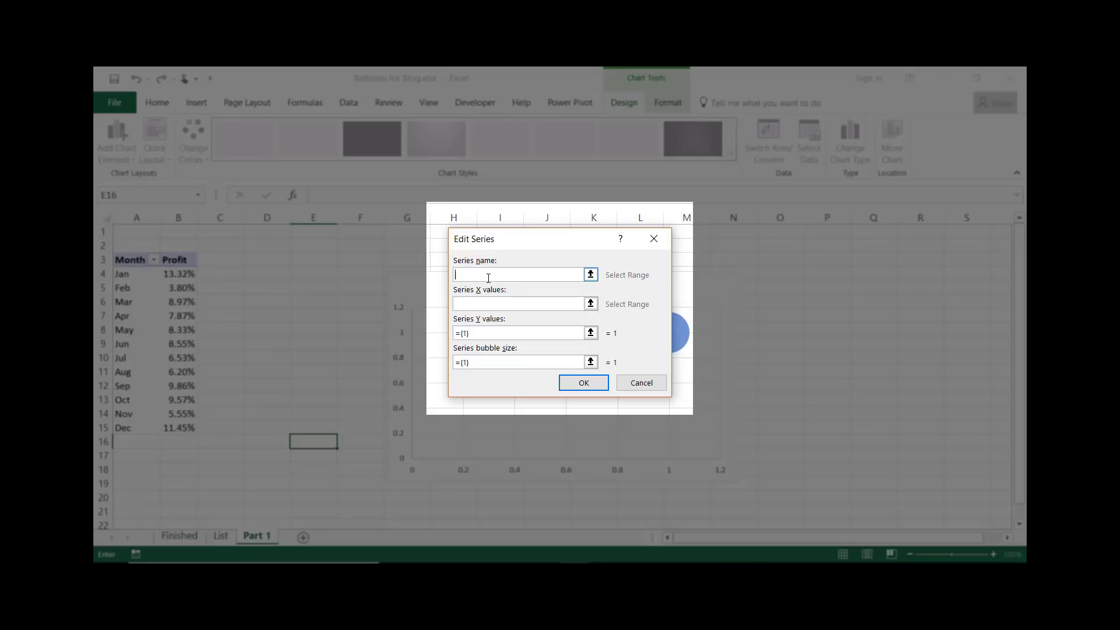
click(177, 260)
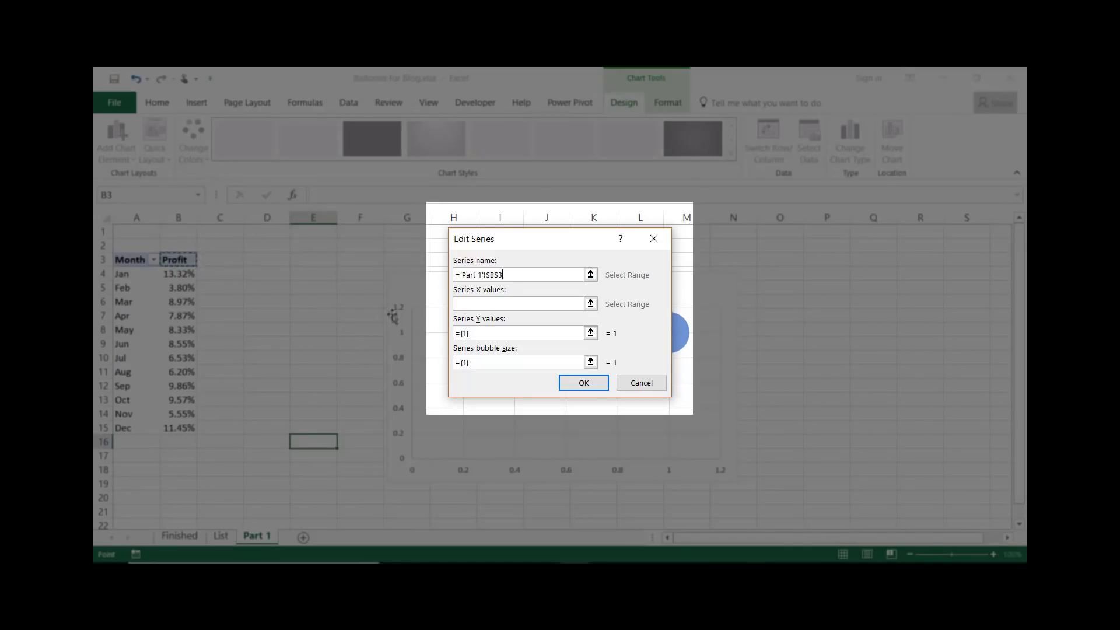
Set the series Y values to the profit range B4:B15
click(493, 333)
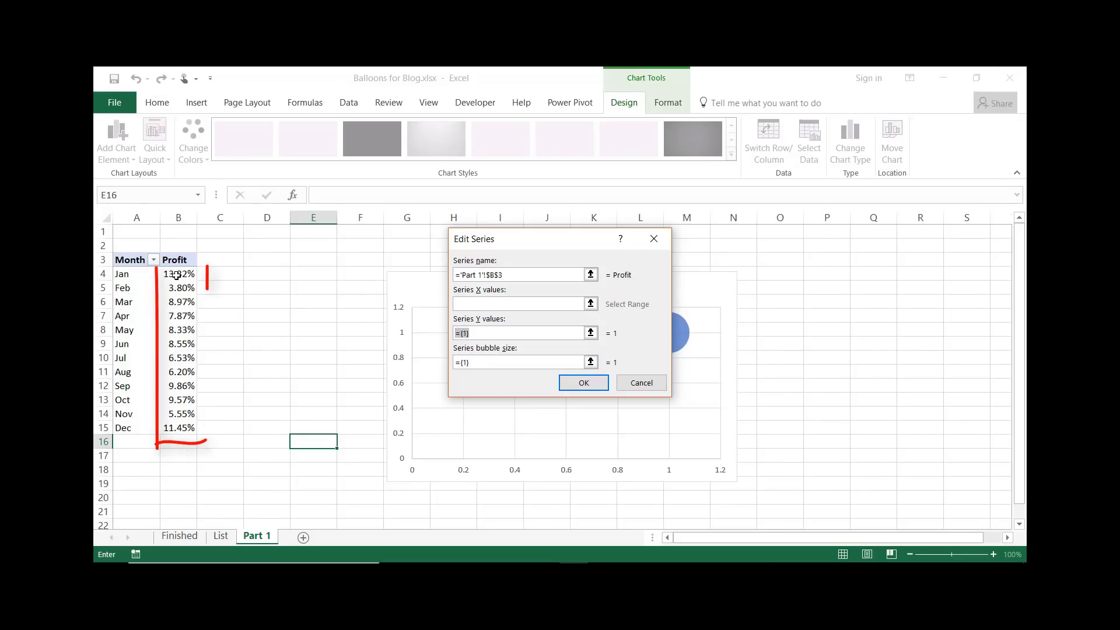
drag(178, 274, 171, 423)
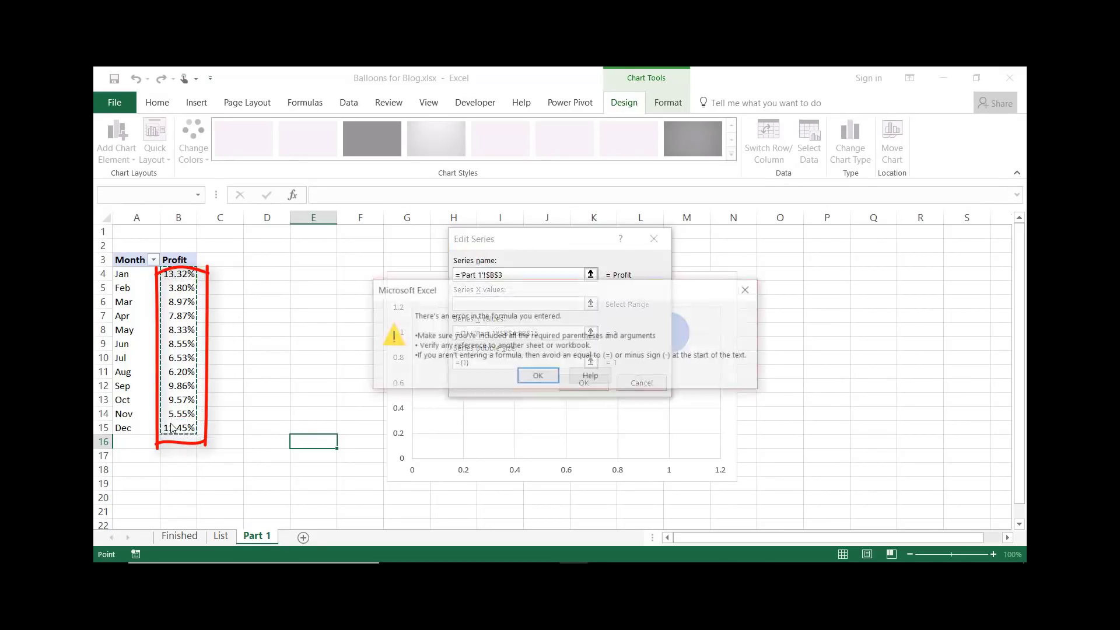
click(534, 377)
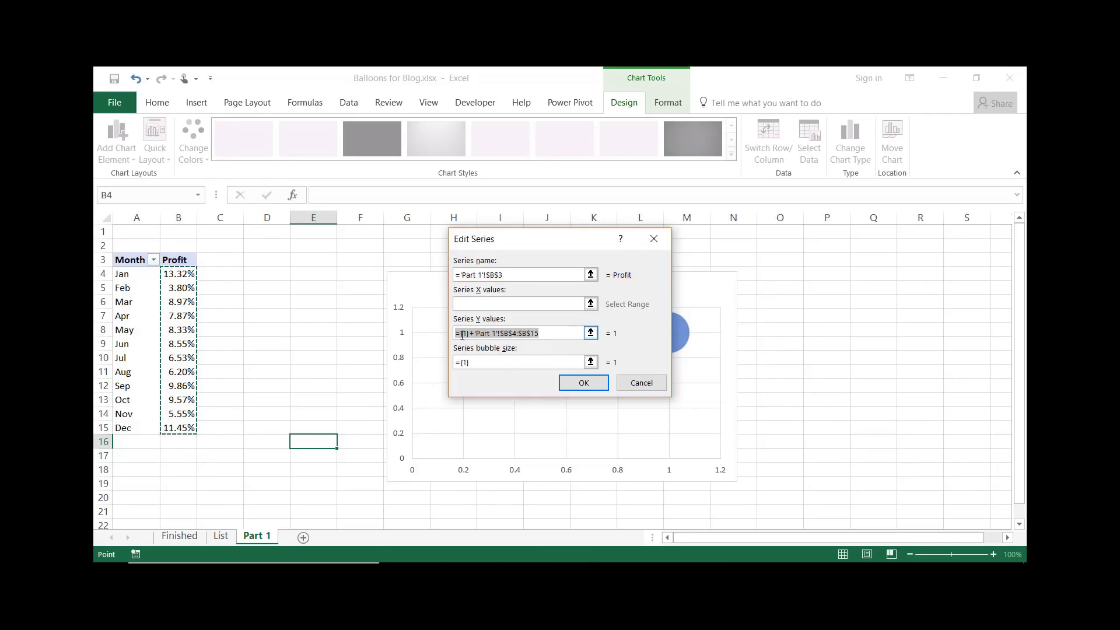
key(BackSpace)
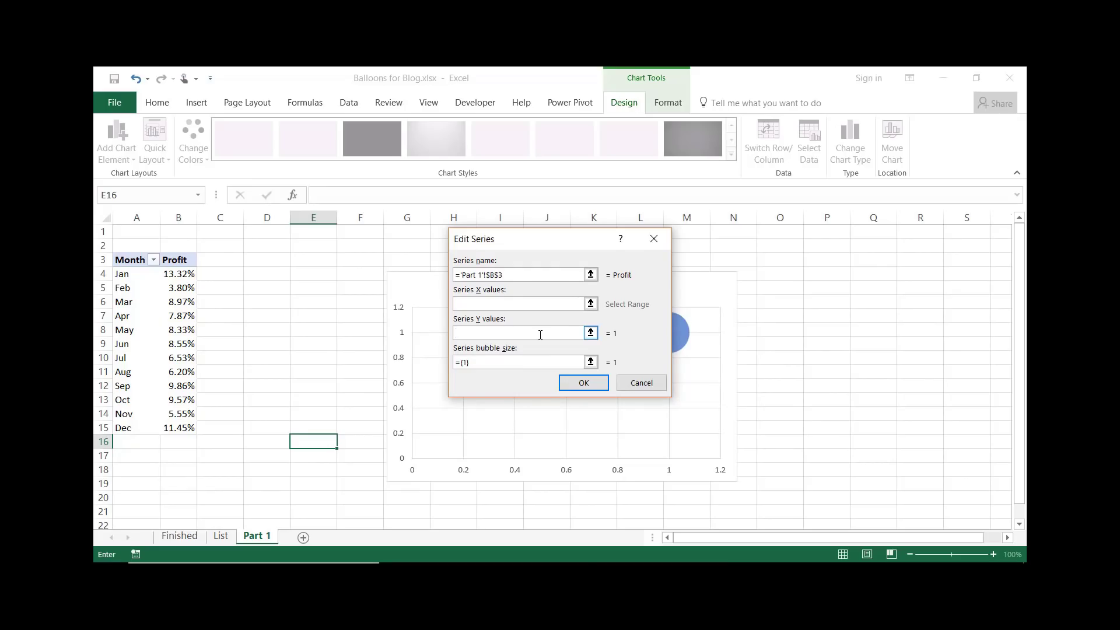
drag(181, 277, 174, 424)
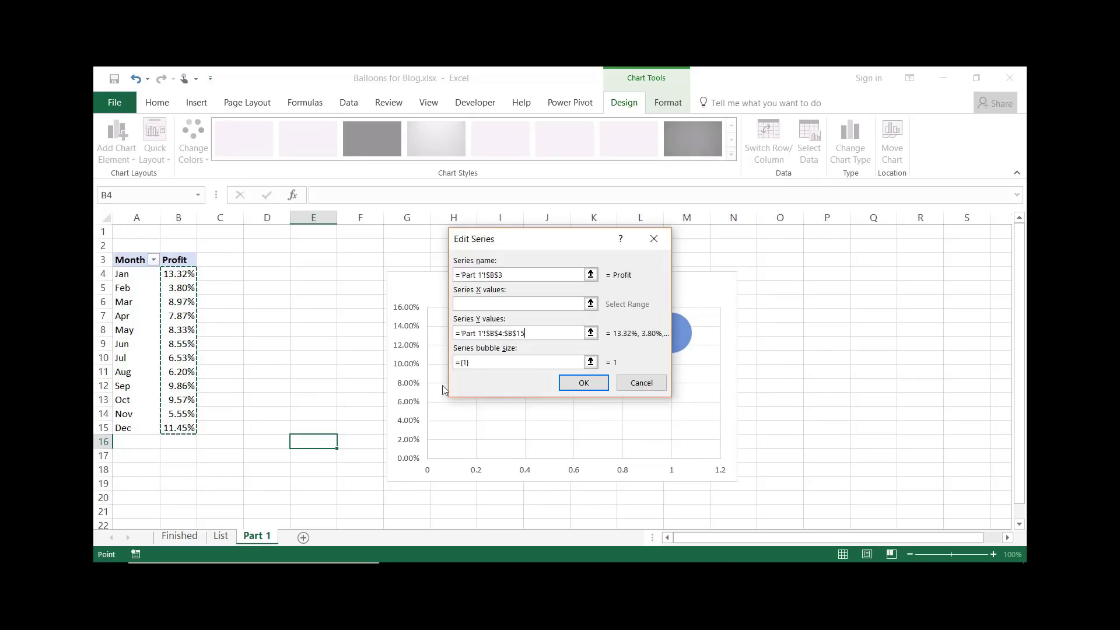
Set the series bubble size to twelve 1s separated by commas and confirm the data source
drag(482, 362, 441, 362)
key(BackSpace)
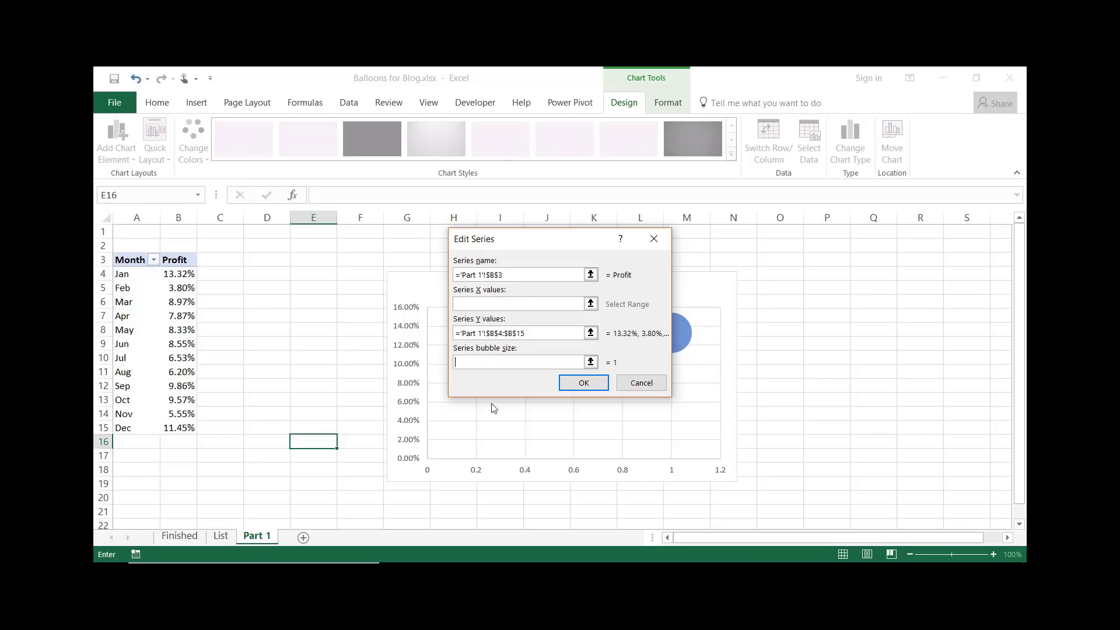
text(1,1)
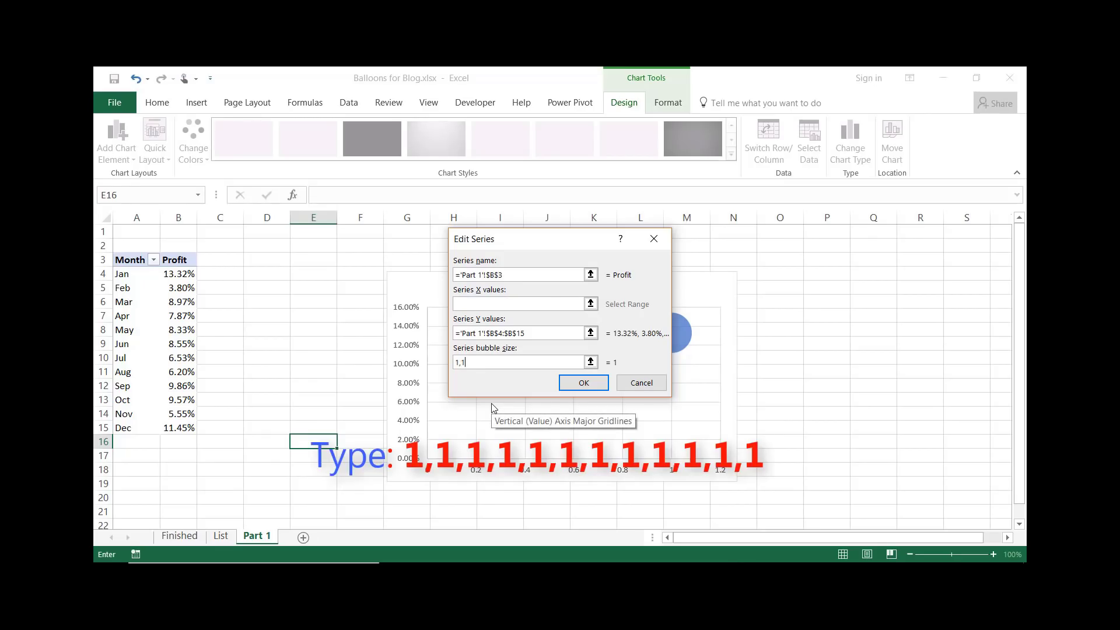
text(,1,1,1,1,1,1,1,1,1,1)
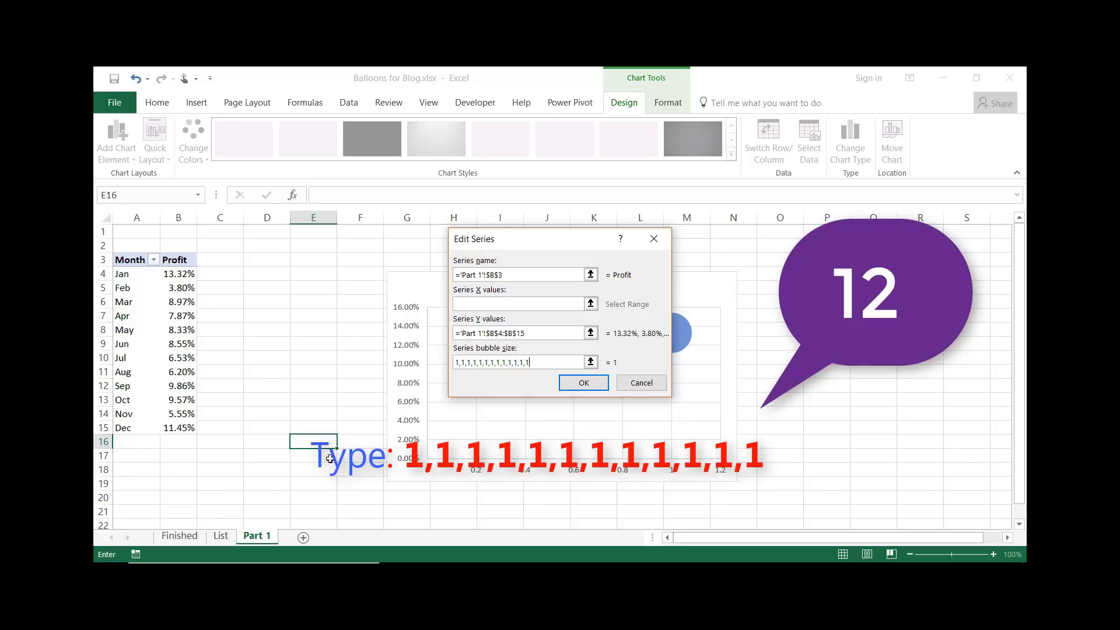
click(594, 383)
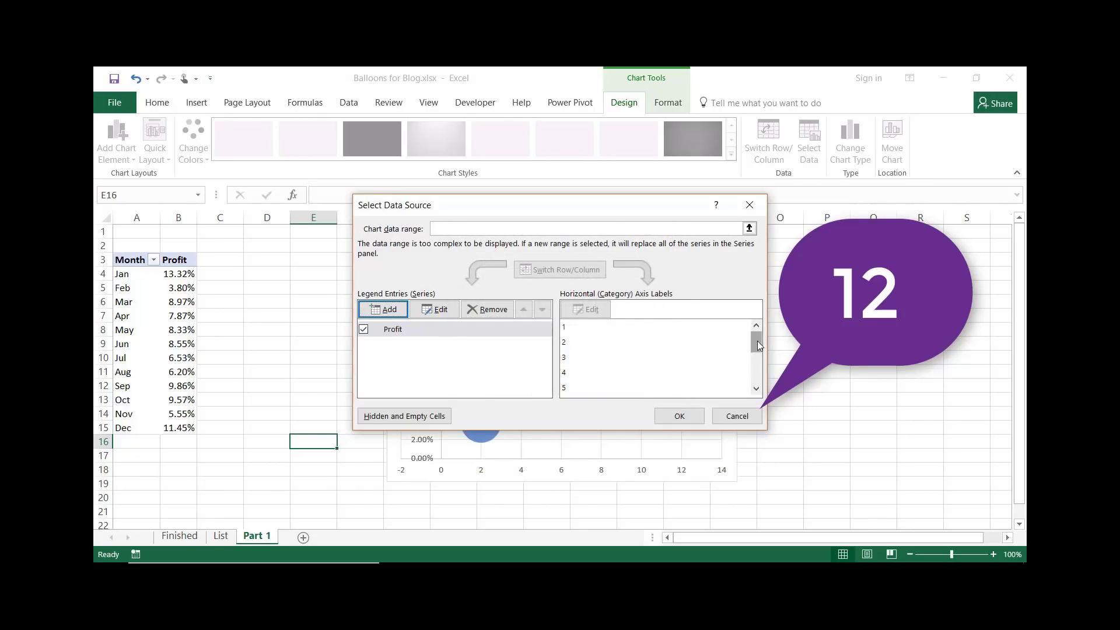
drag(757, 342, 754, 378)
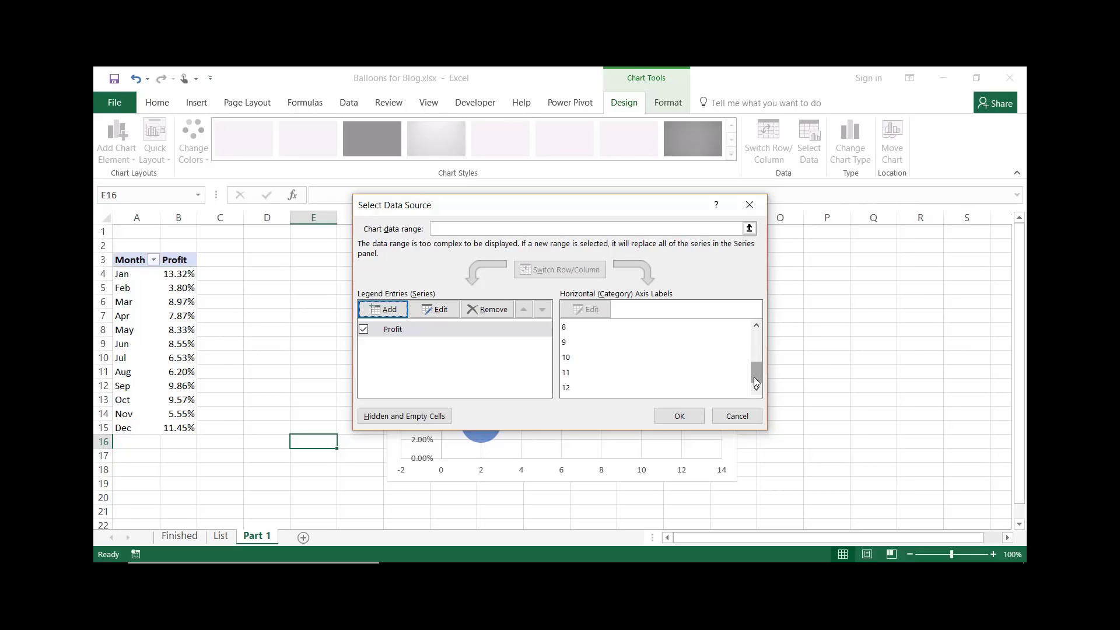
click(679, 416)
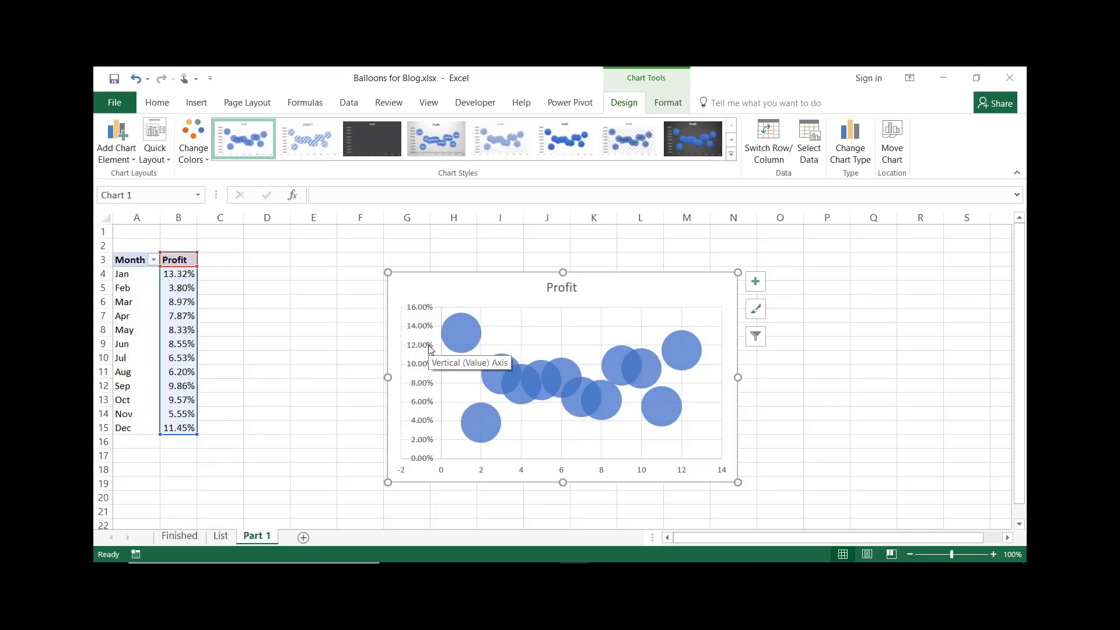
click(417, 311)
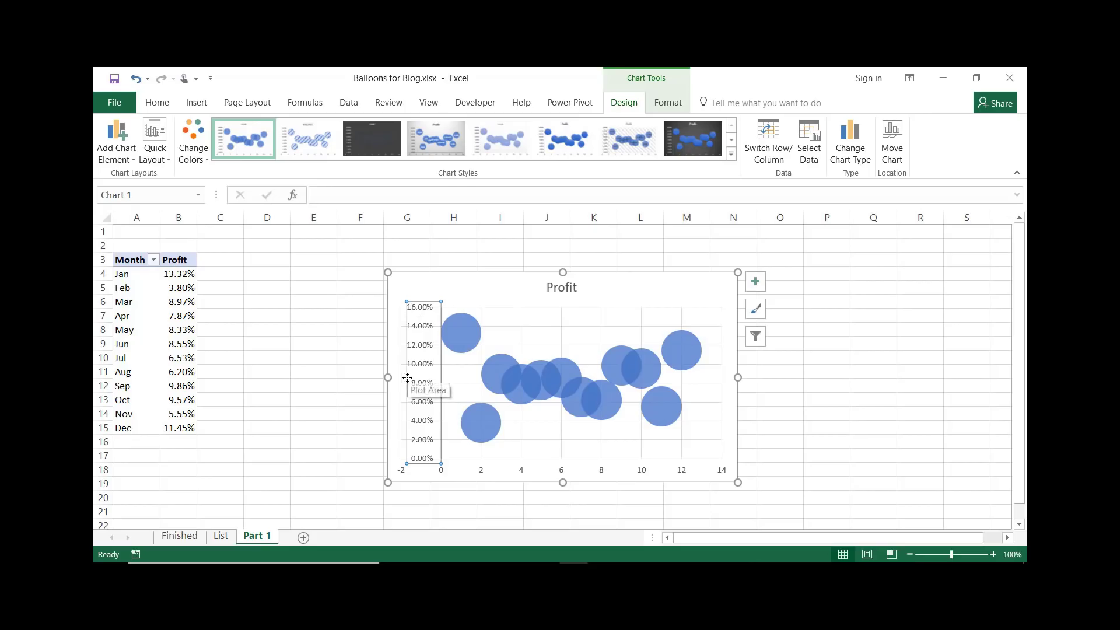
right_click(421, 350)
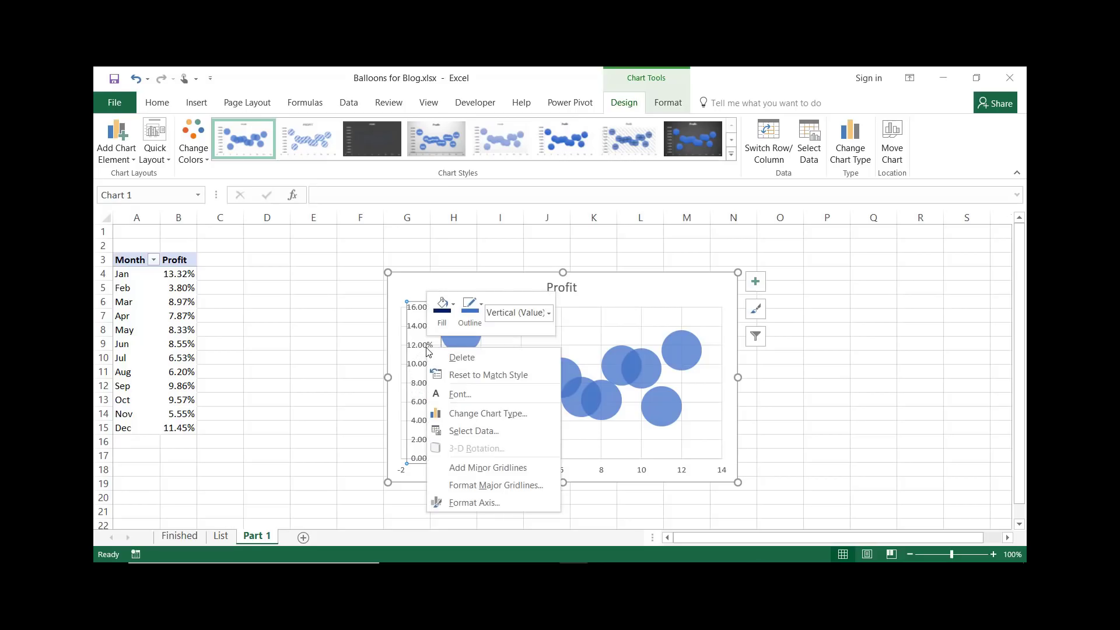
click(473, 502)
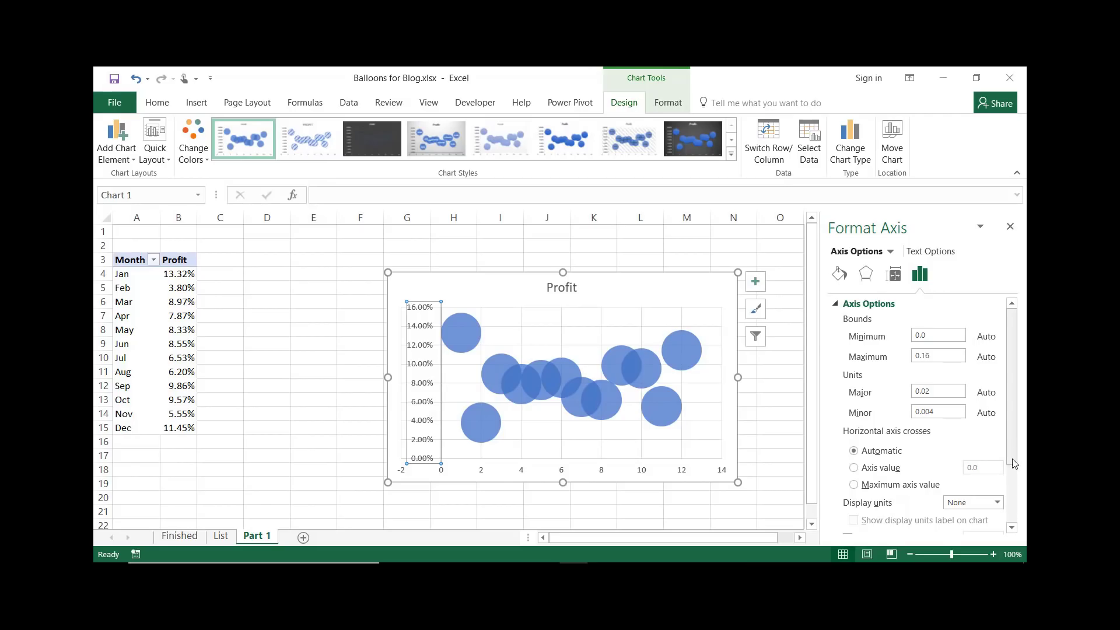
click(1012, 228)
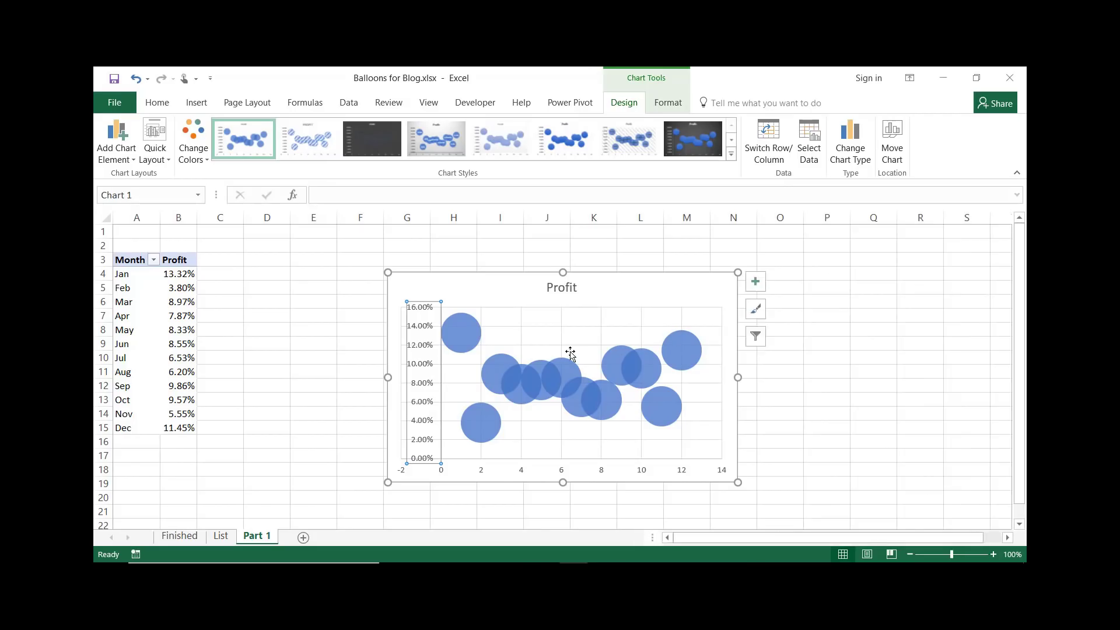
Remove the axes, chart title and gridlines from the chart
click(755, 284)
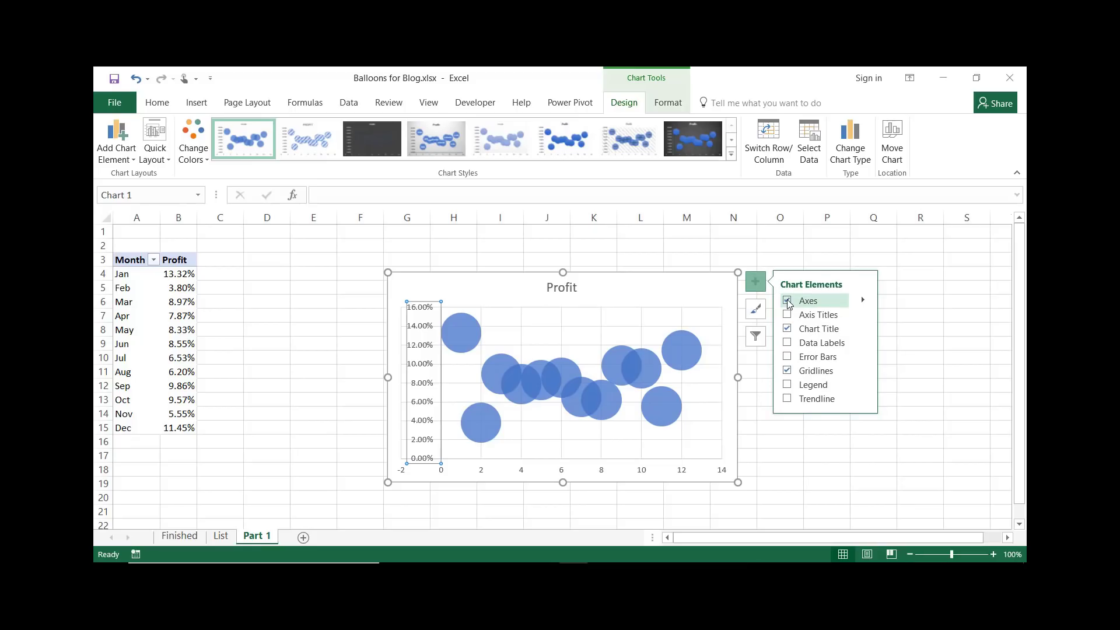
click(787, 301)
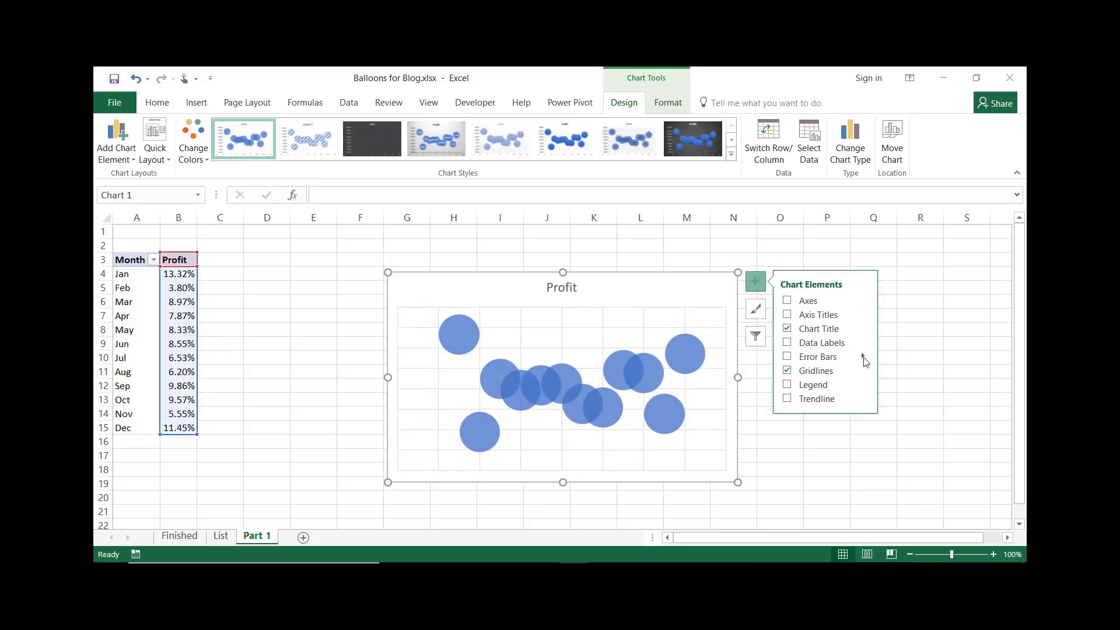
click(787, 330)
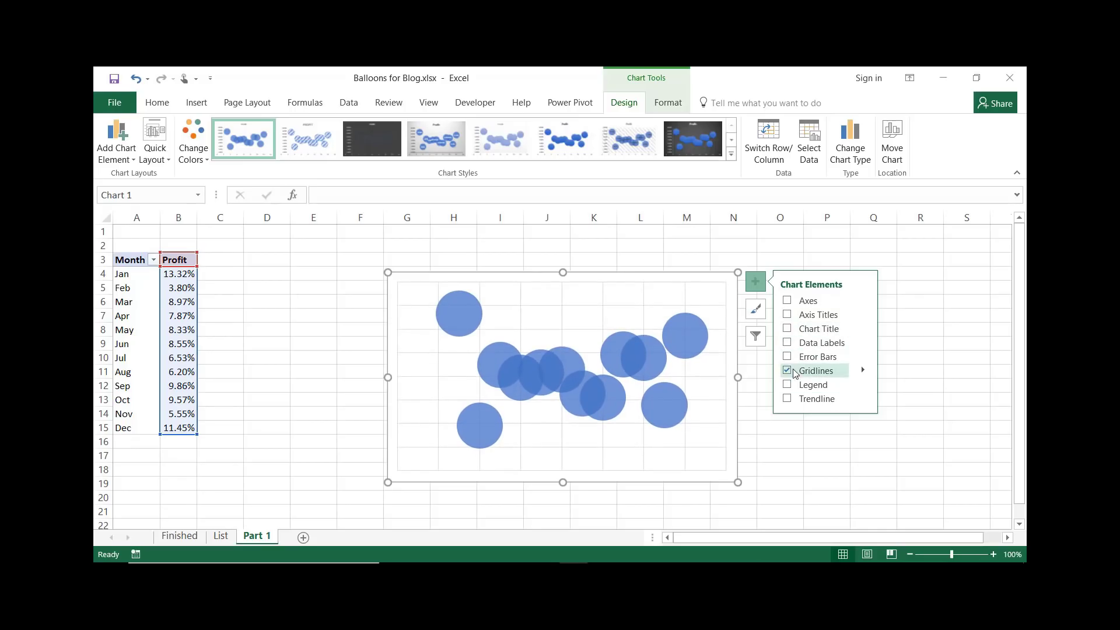
click(787, 372)
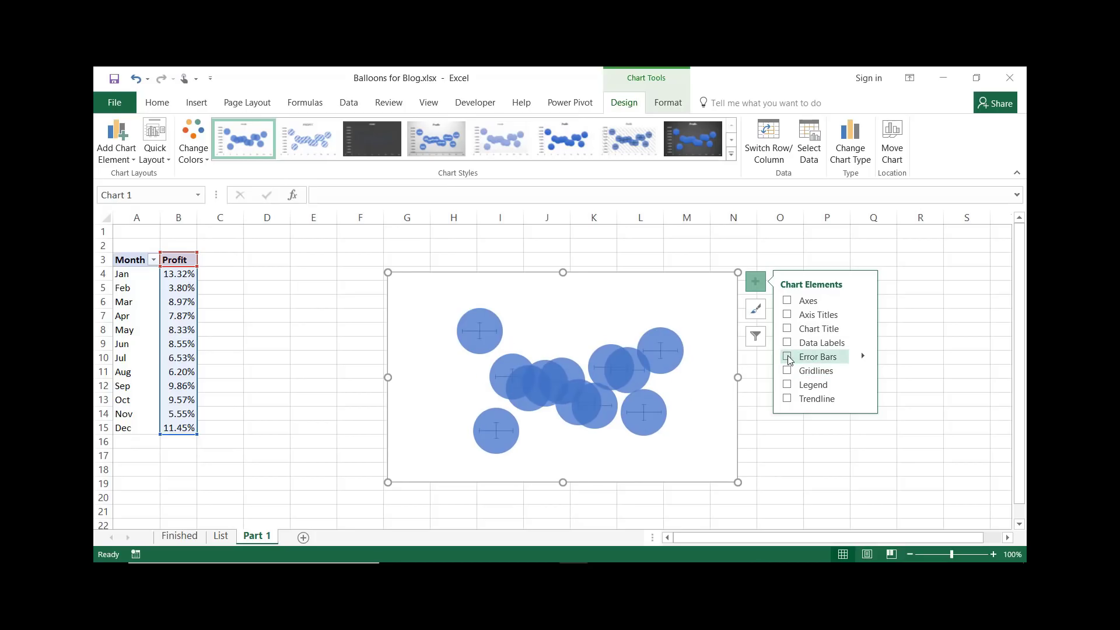
Add error bars to the bubble series
click(787, 357)
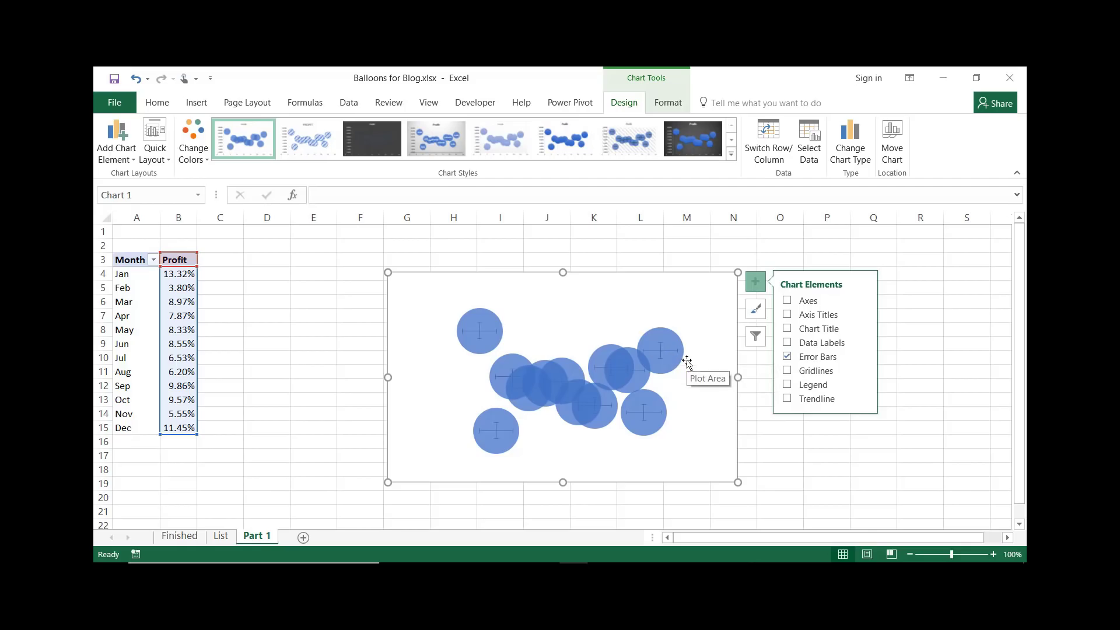
mouse_move(668, 359)
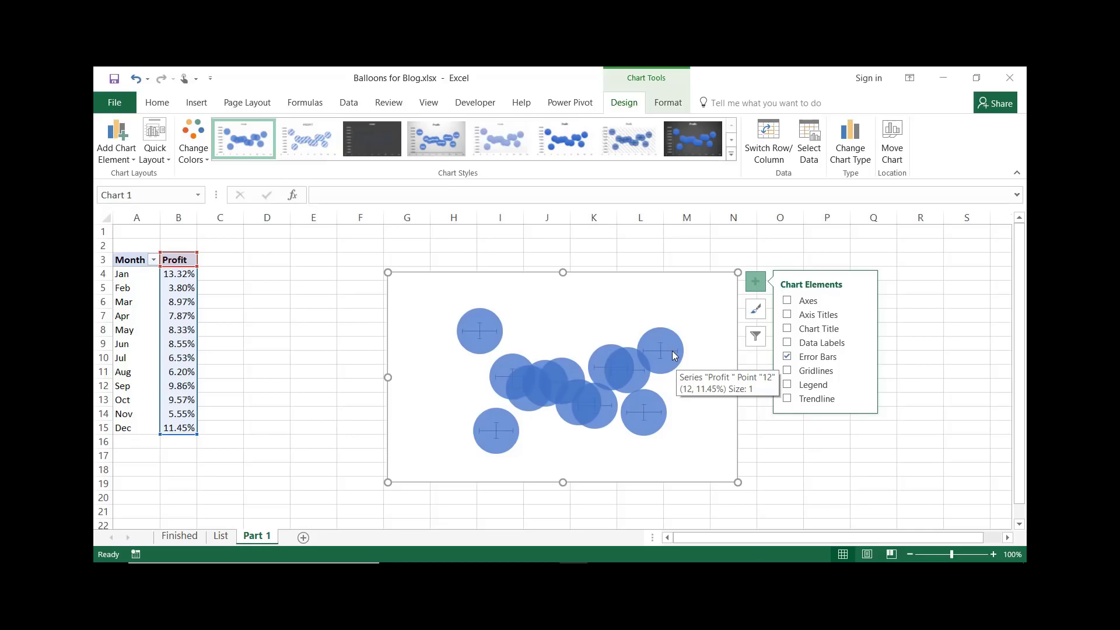
click(674, 355)
click(670, 355)
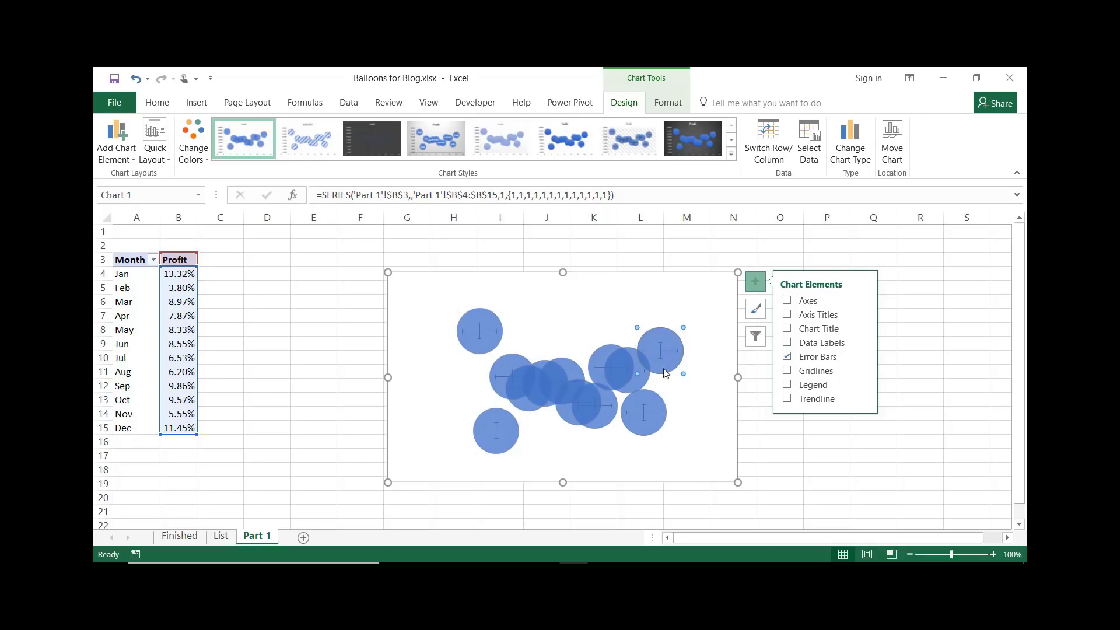
click(656, 414)
Open the error bar options and delete the horizontal X error bars of the Profit series
click(862, 356)
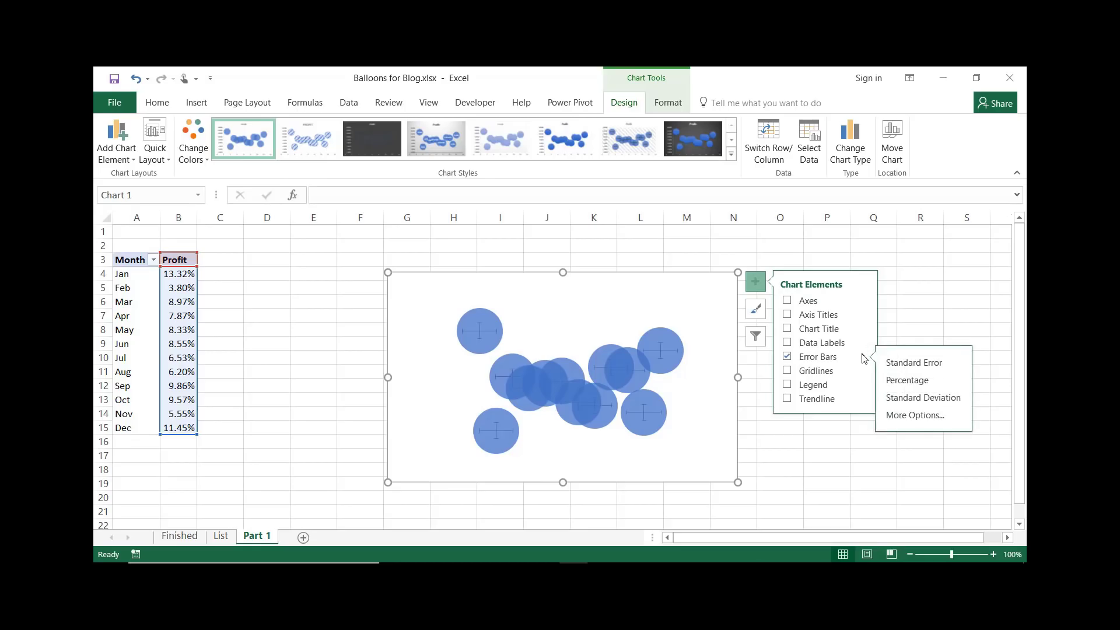
click(911, 411)
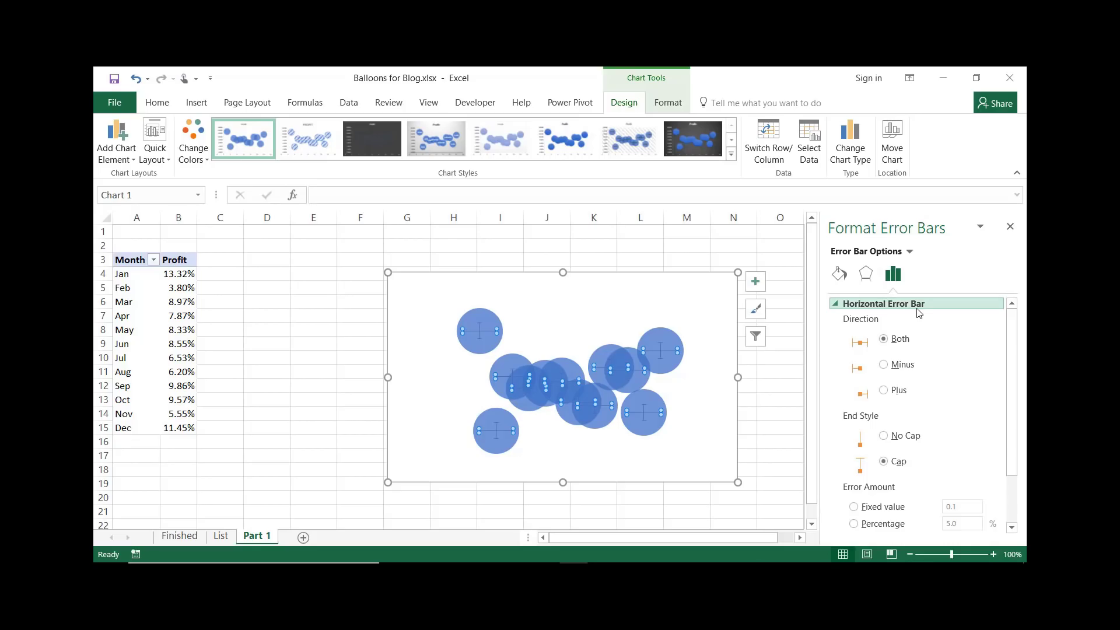
click(910, 252)
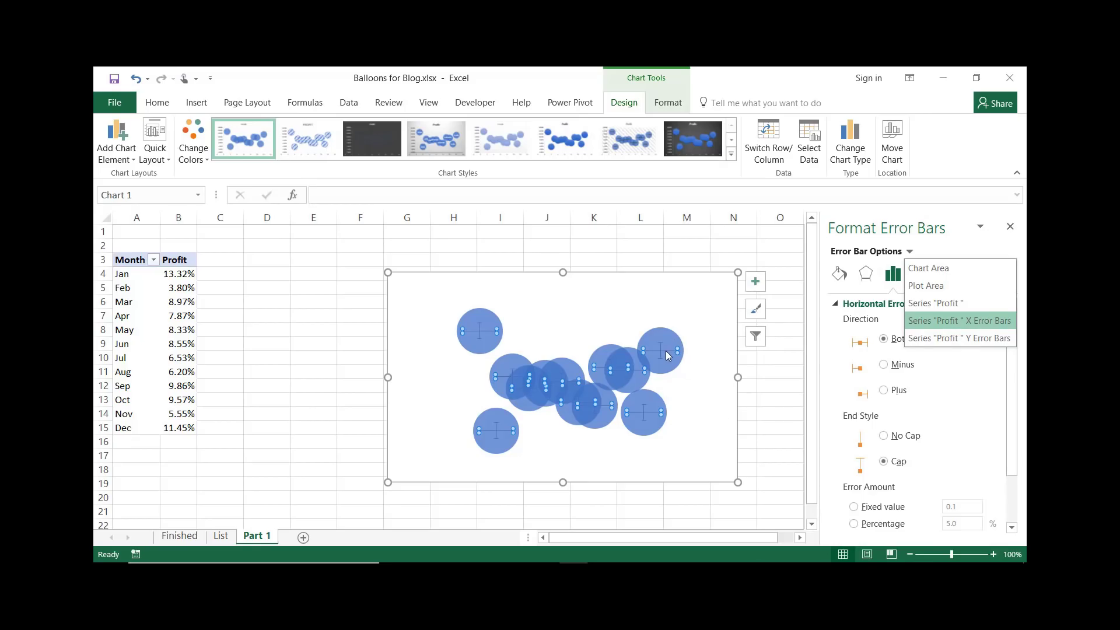
key(Delete)
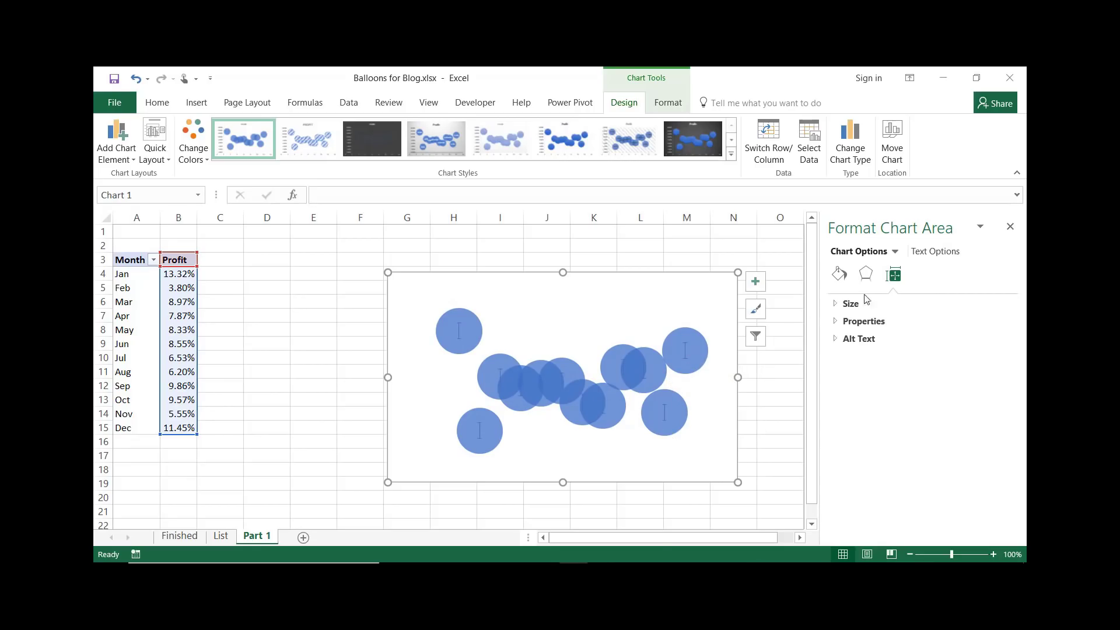
Open the full error bar options and set the vertical error bars' direction to Minus
click(1010, 226)
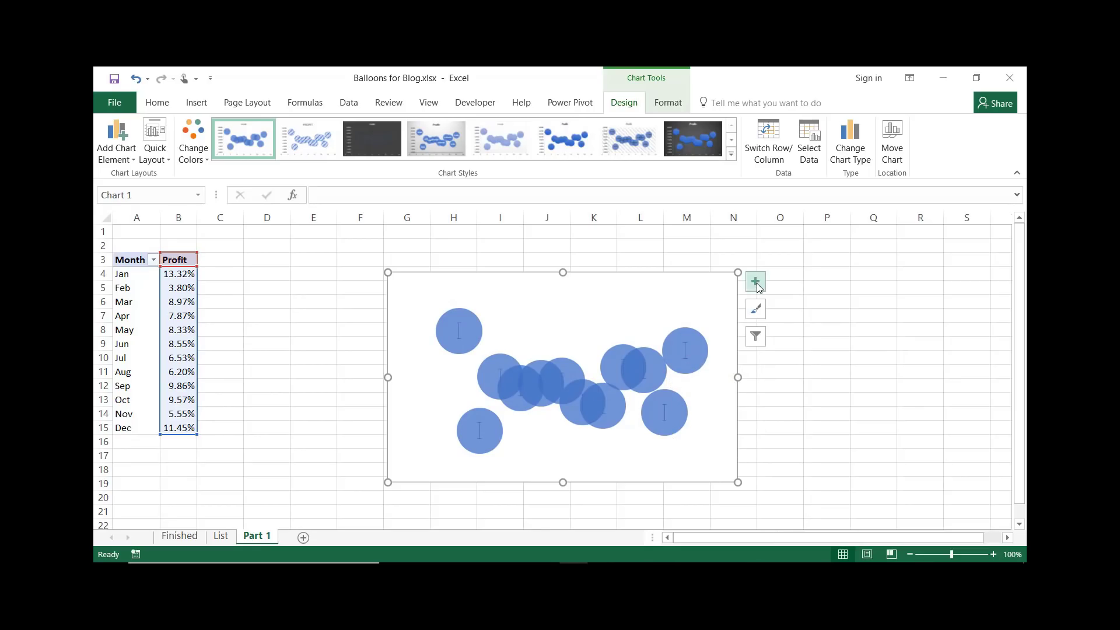
click(755, 281)
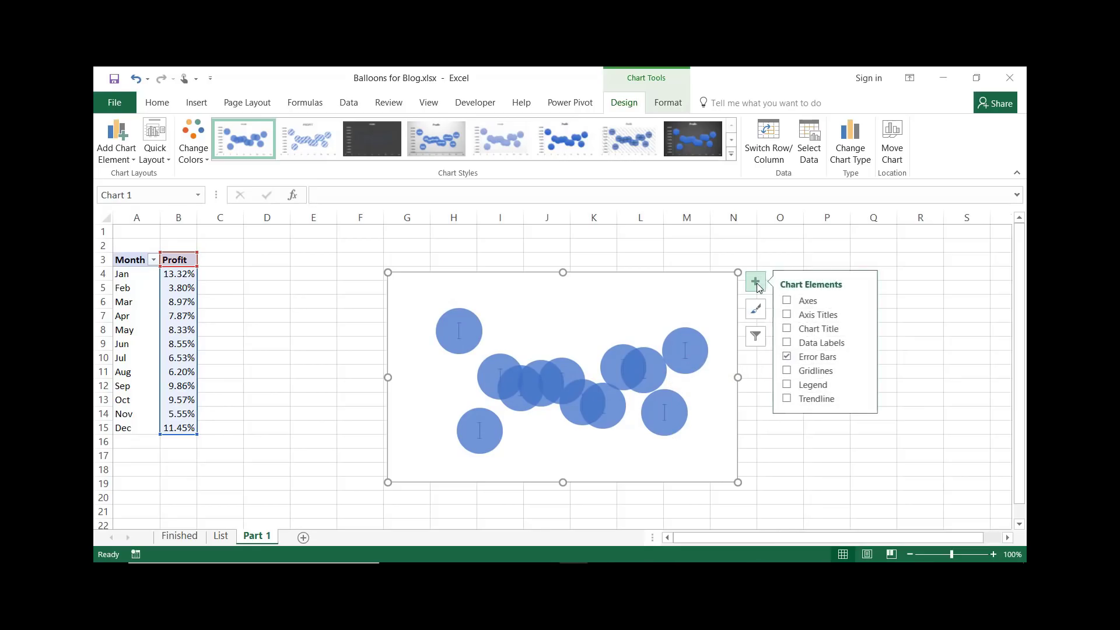
click(863, 359)
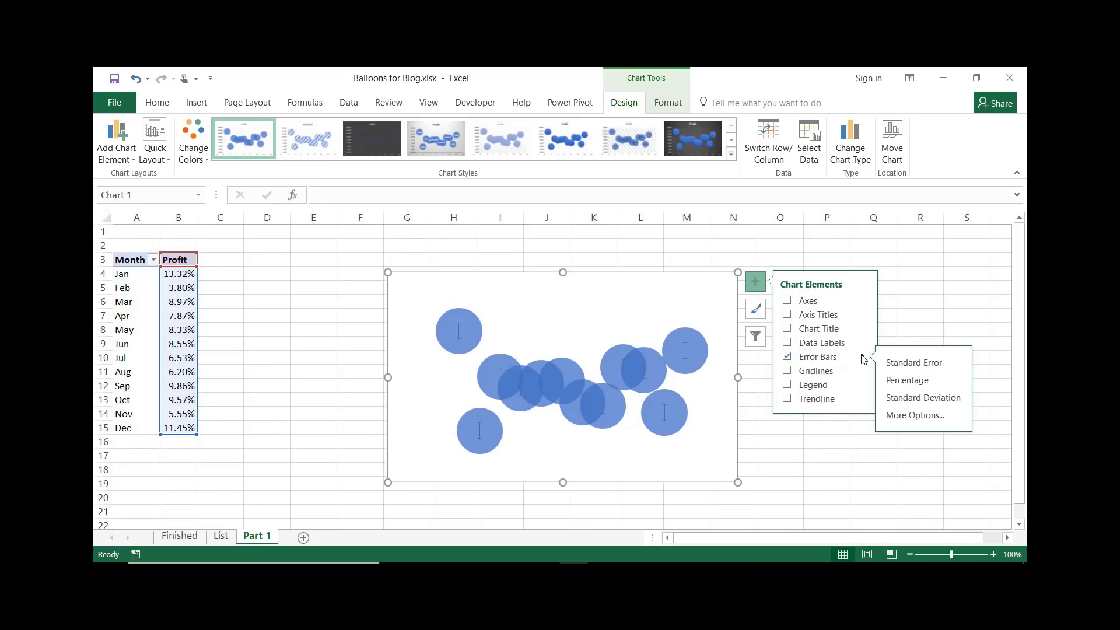
click(909, 416)
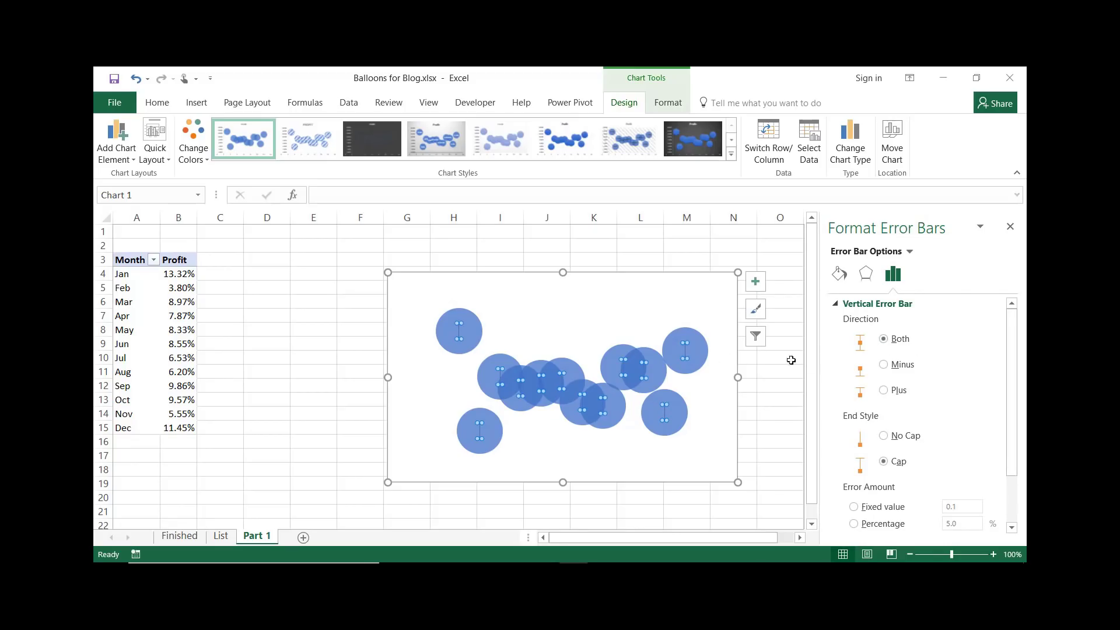
click(884, 365)
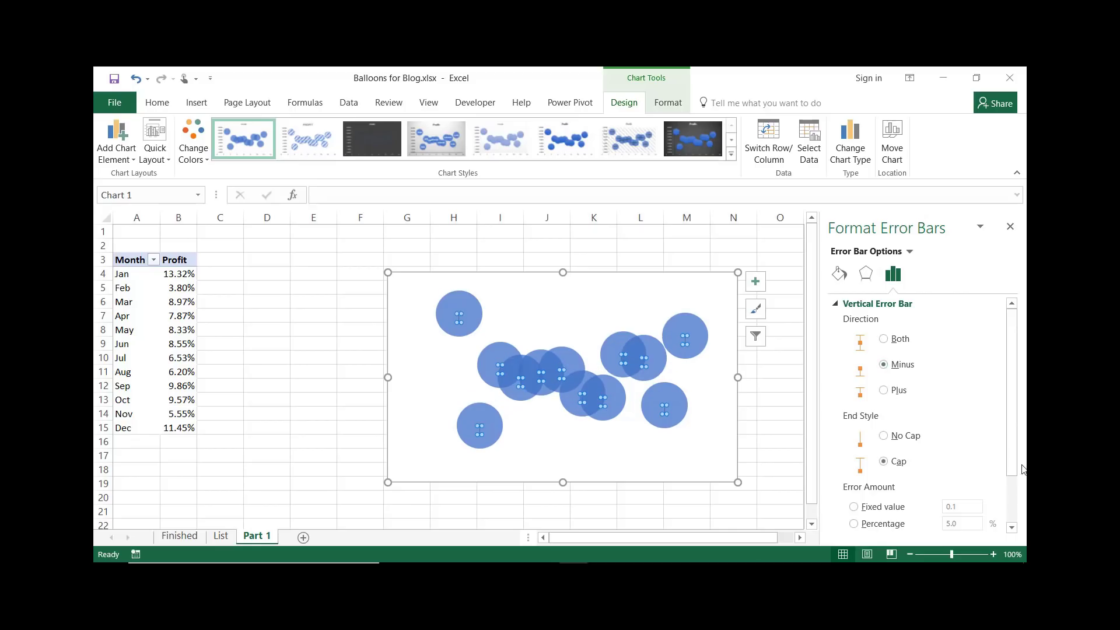
Set the vertical error amount to a Percentage of 100% and close the formatting pane
drag(1016, 444, 1021, 495)
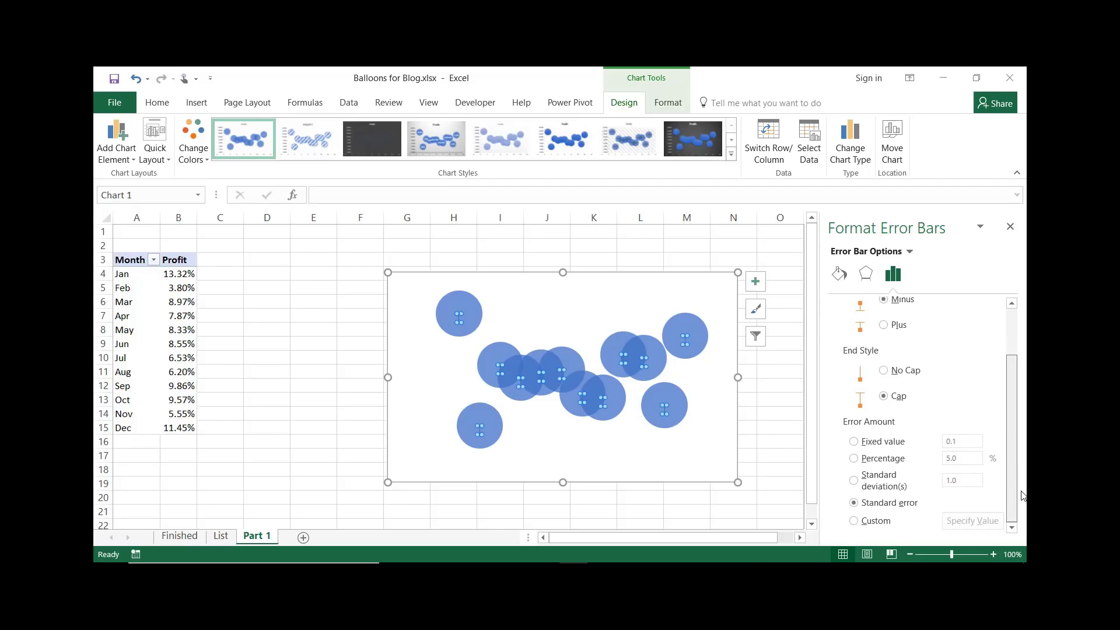
click(853, 458)
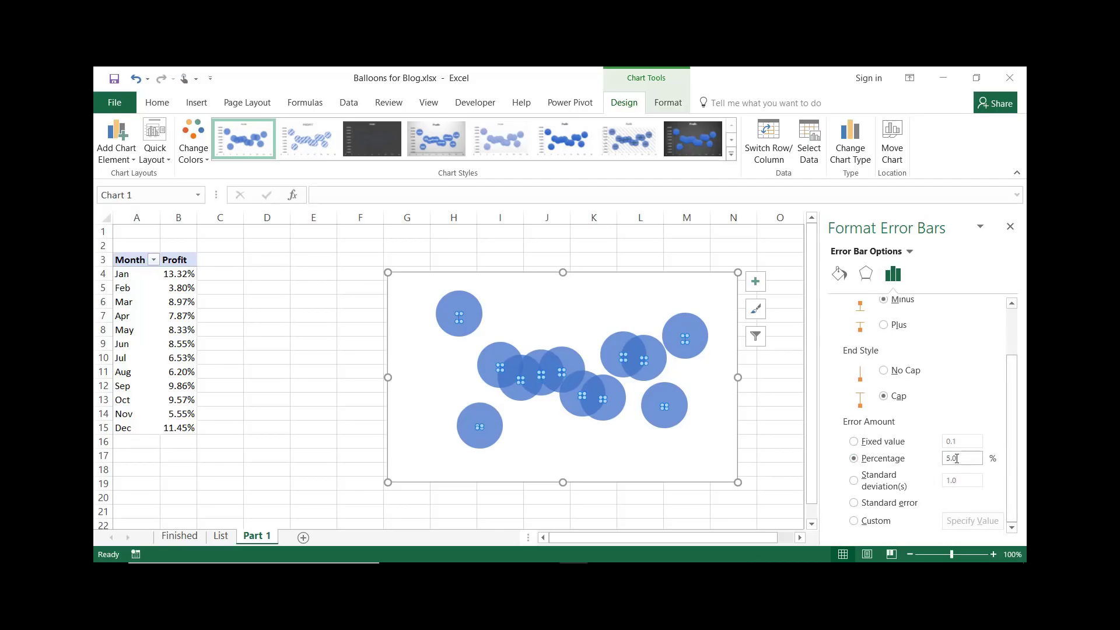
drag(961, 458, 938, 460)
text(100)
click(952, 395)
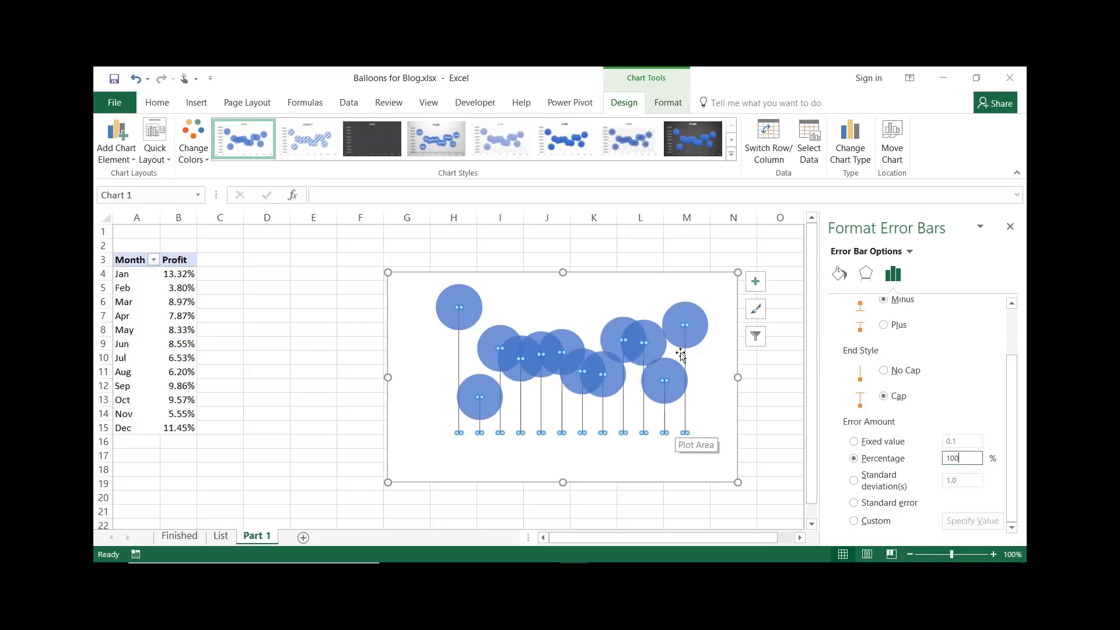
click(1010, 229)
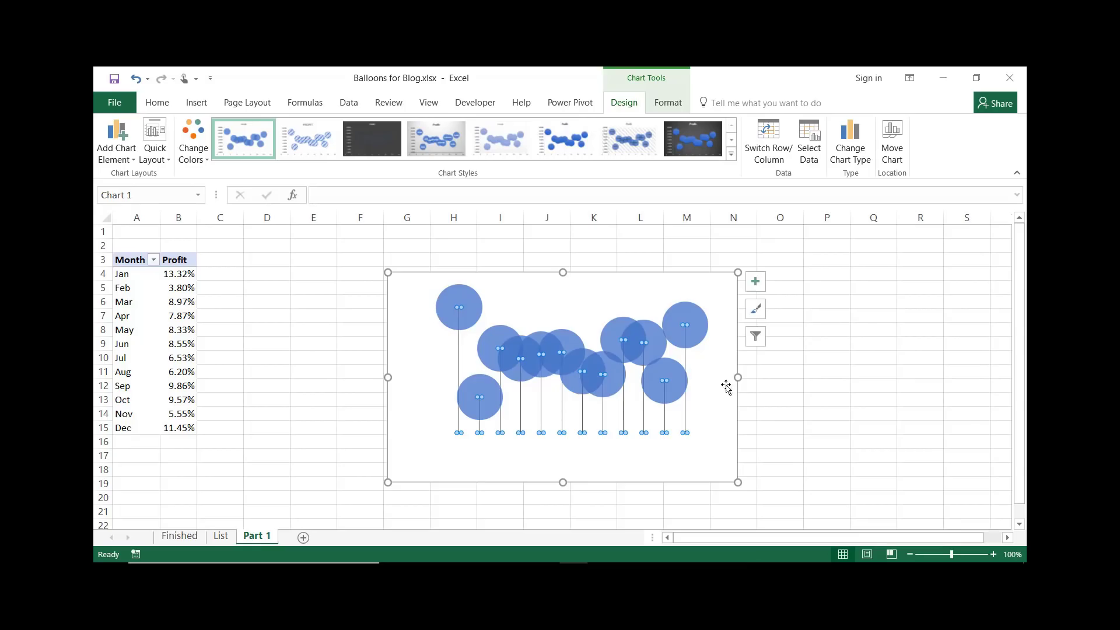
Widen the chart by stretching both sides so it spans roughly columns D to R
drag(738, 377, 990, 376)
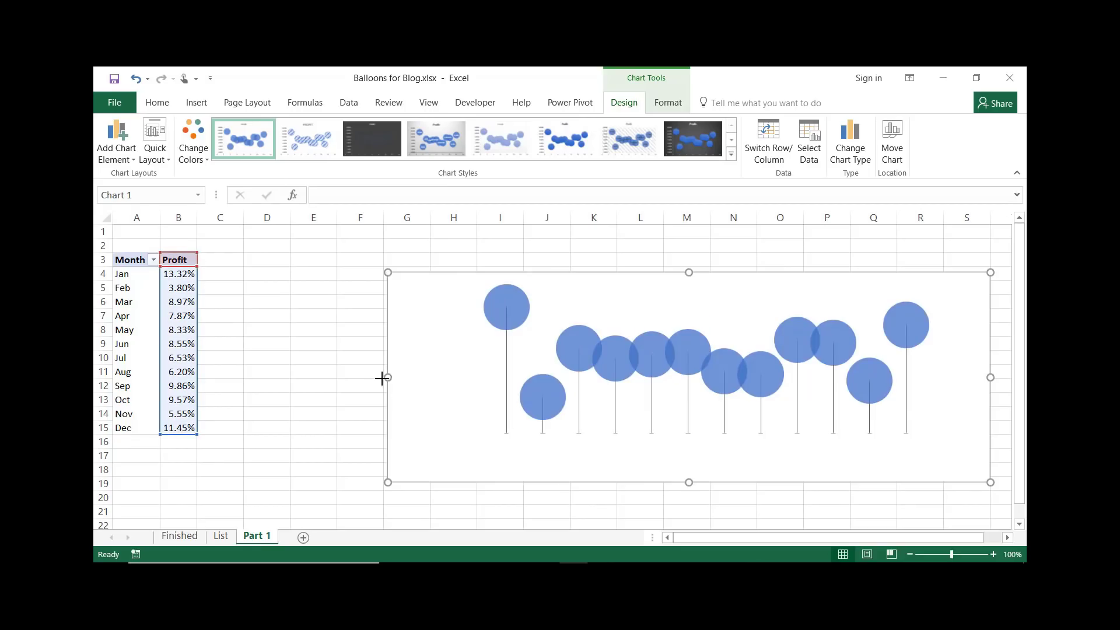
drag(382, 378, 264, 377)
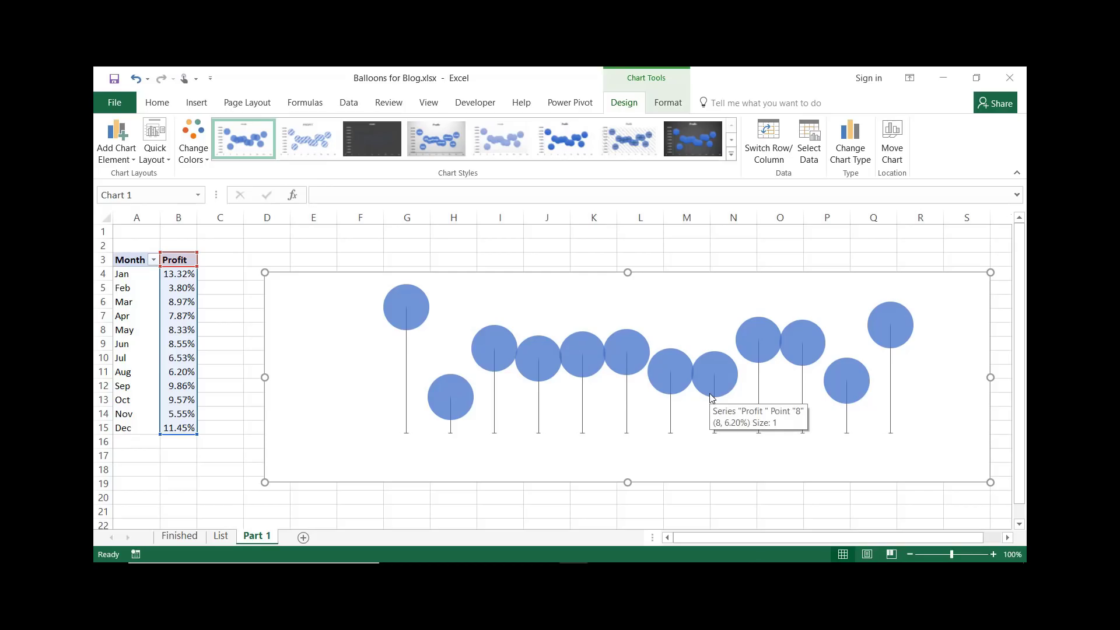
Open the bubble series formatting and set the bubble size scale to 90
click(906, 320)
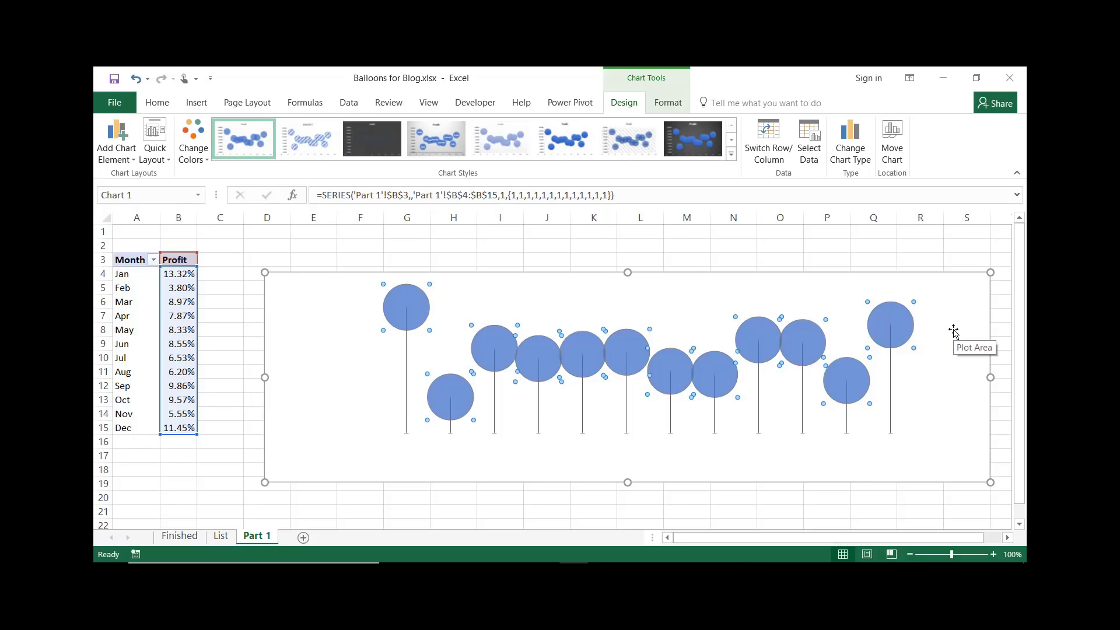
right_click(905, 327)
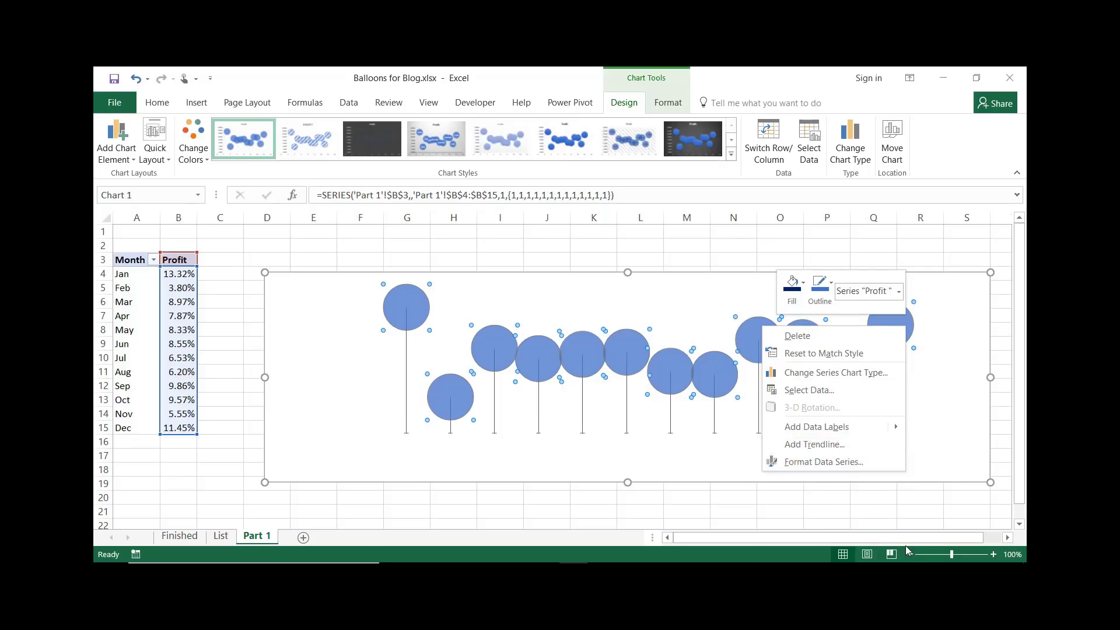
key(ctrl+1)
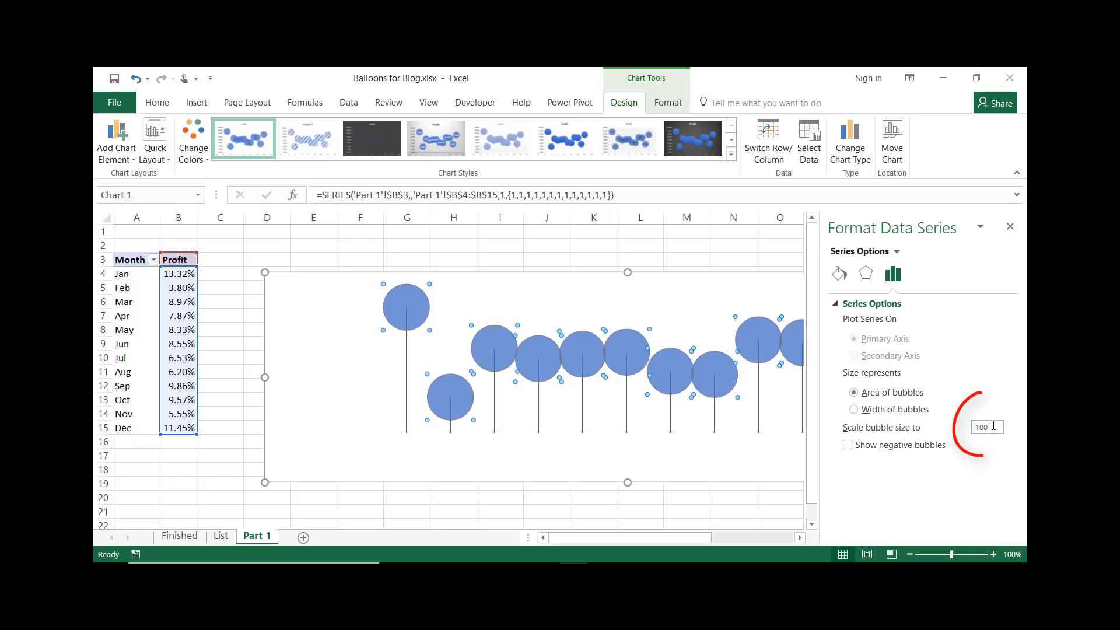
double_click(975, 428)
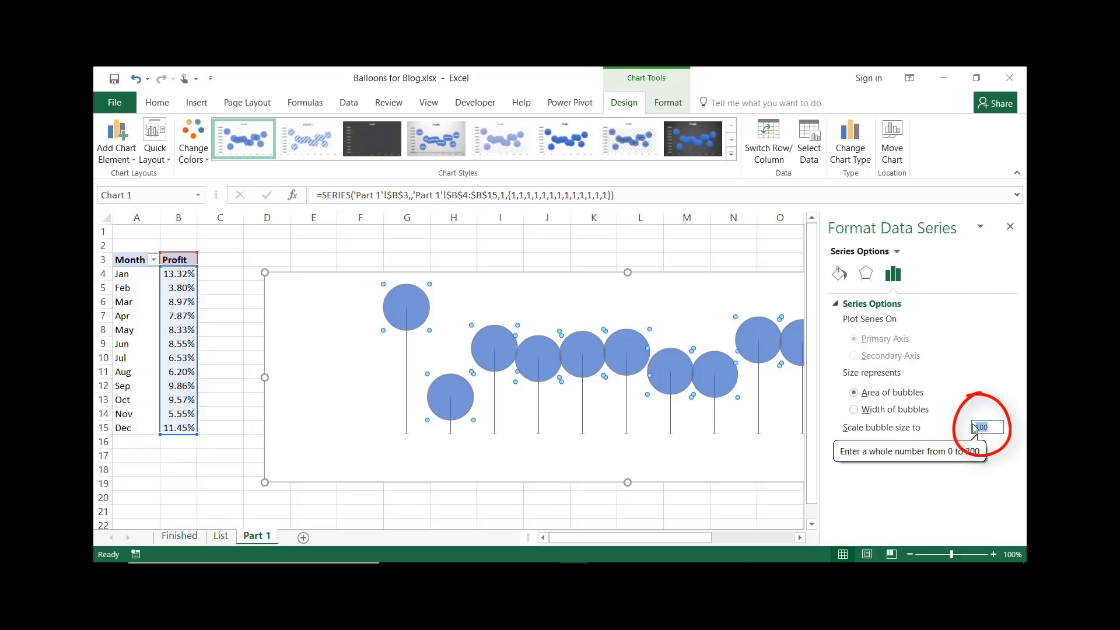
text(30)
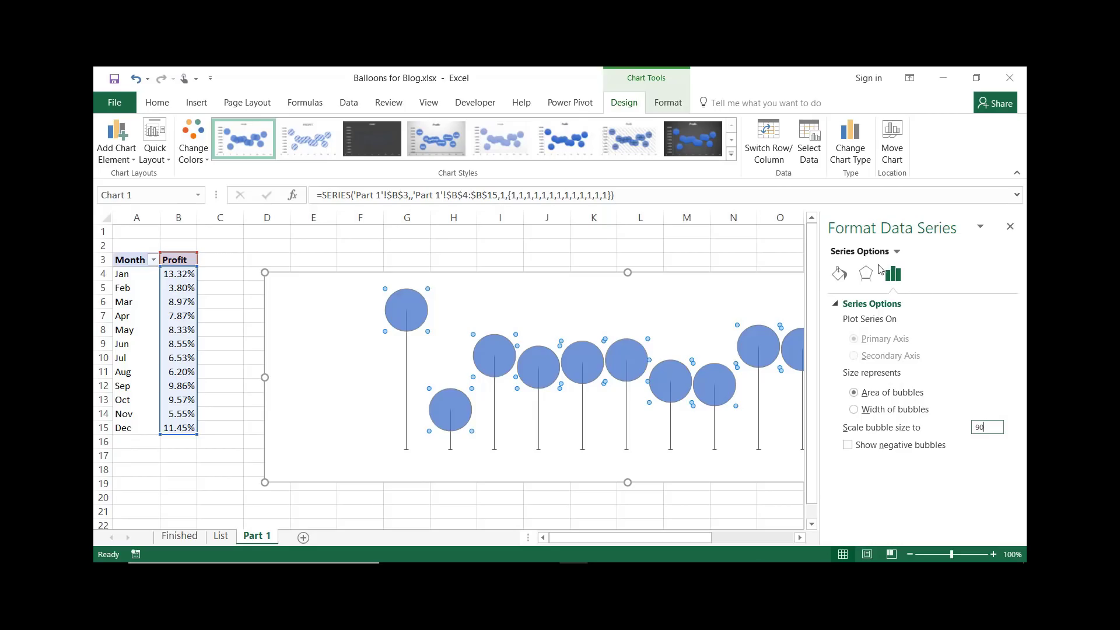
Turn on Vary colors by point for the bubble series fill and close the pane
click(838, 278)
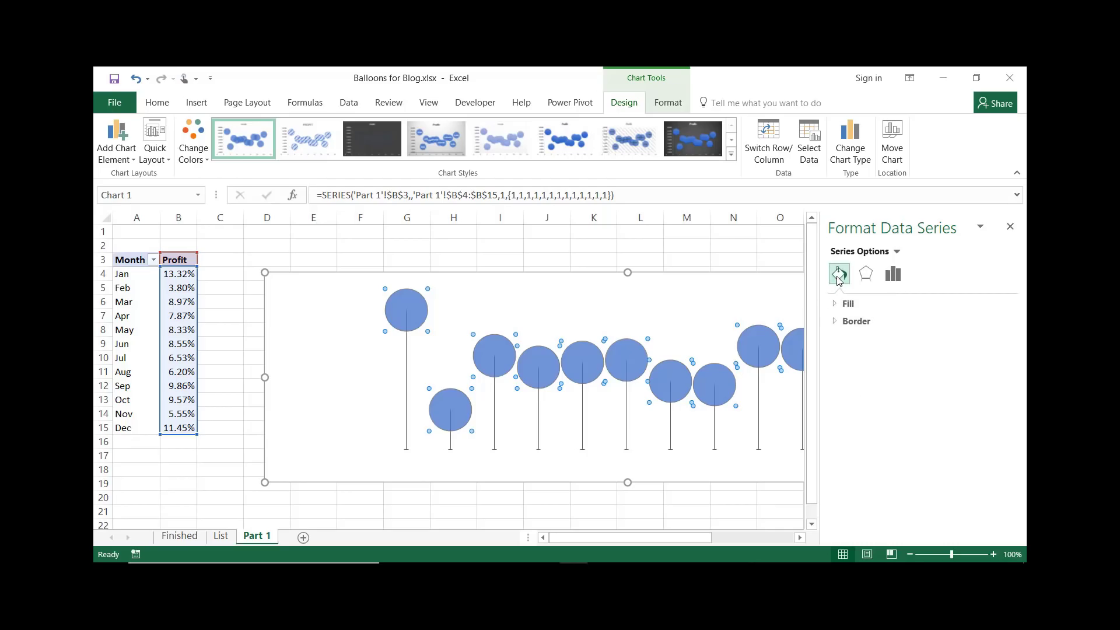
click(837, 305)
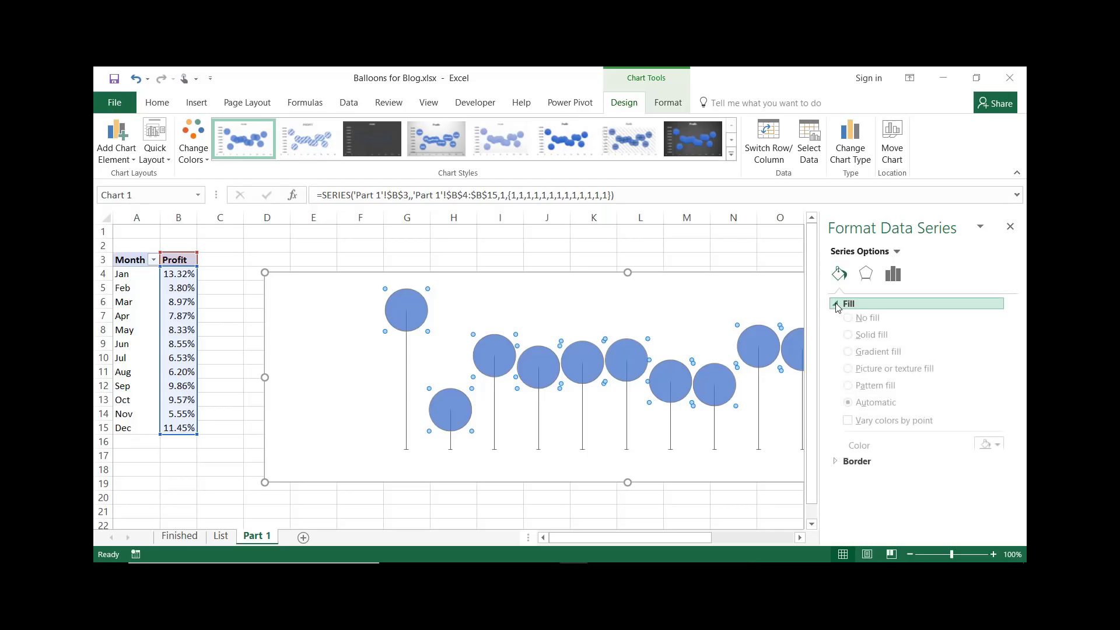
click(847, 427)
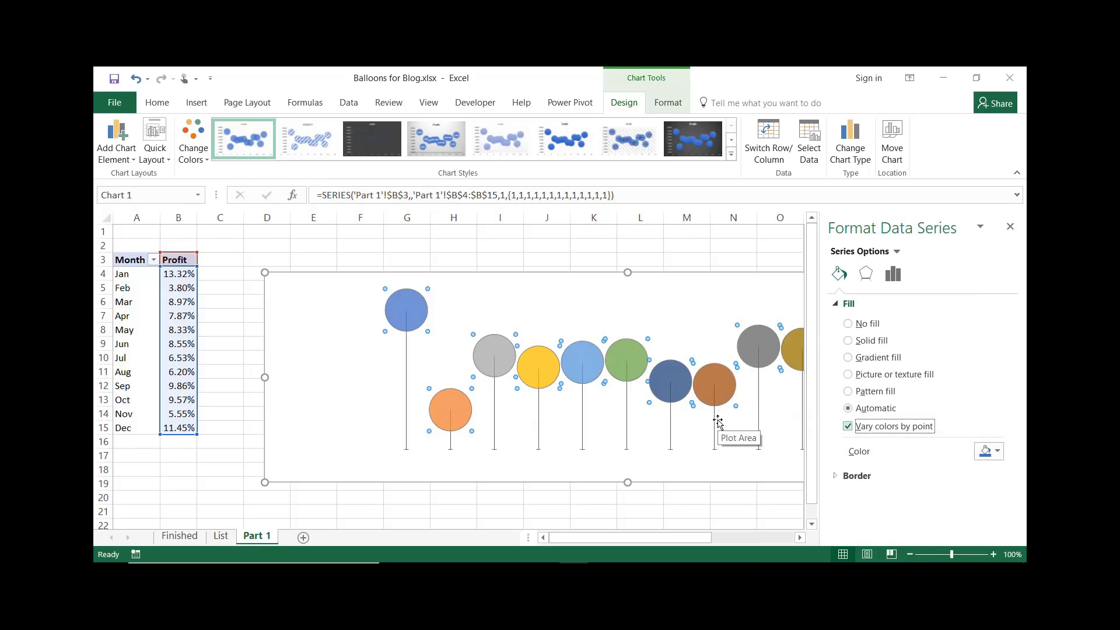
click(1010, 227)
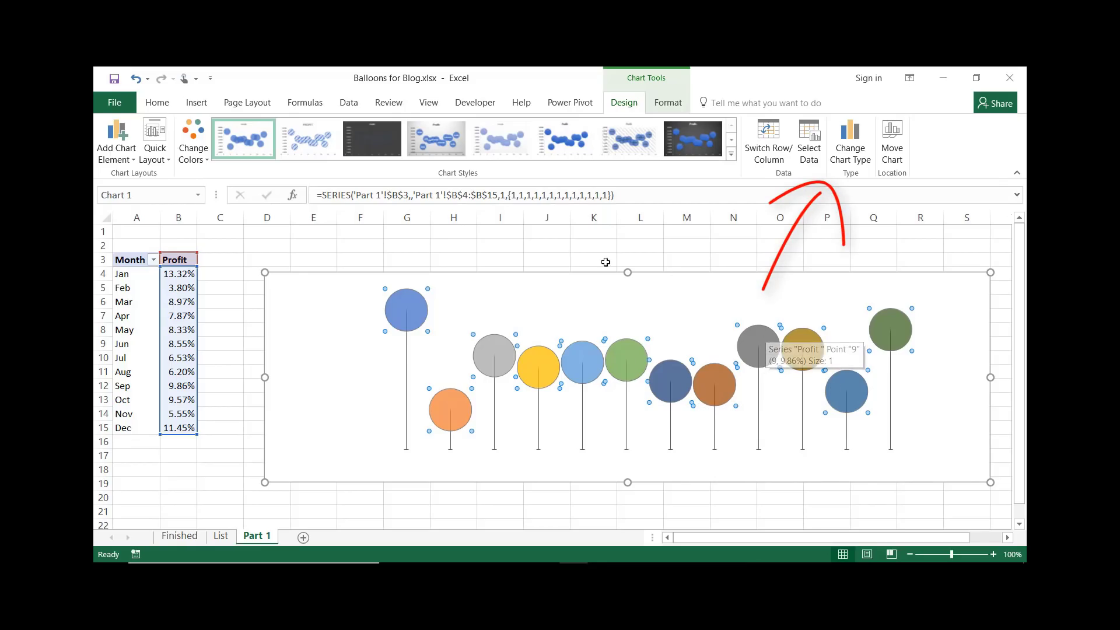
Change the whole chart's type to 3-D Bubble
click(846, 152)
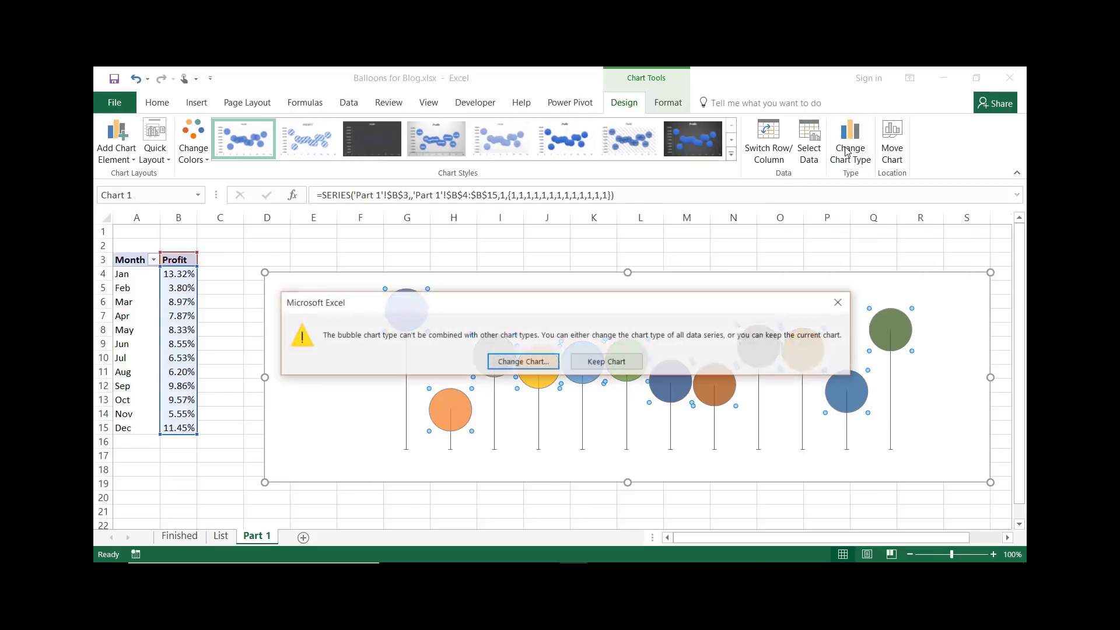
click(522, 363)
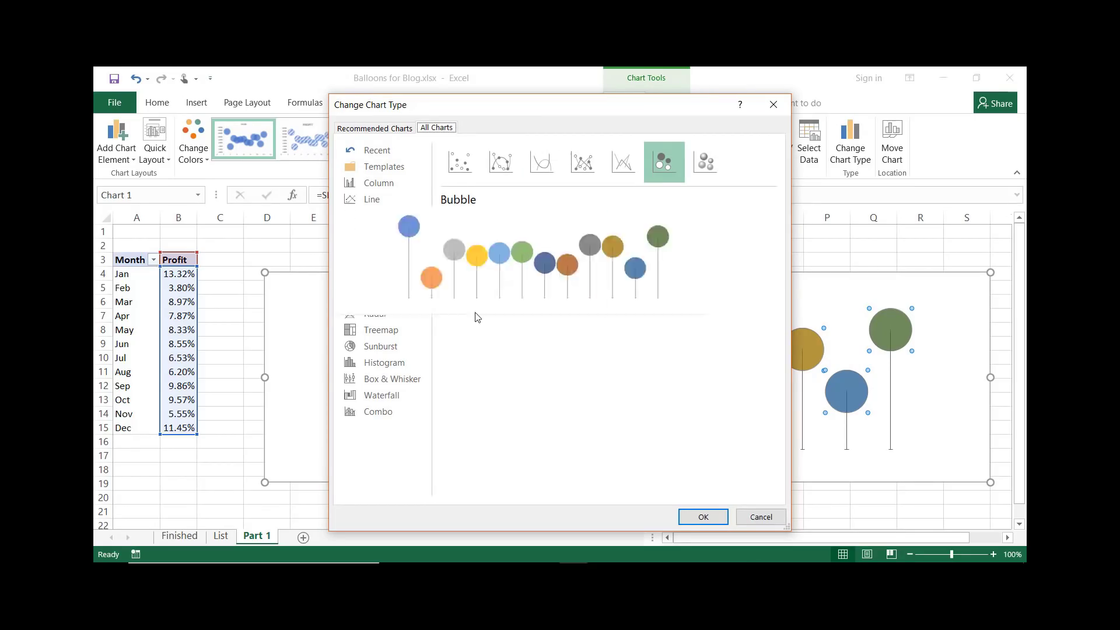
click(700, 166)
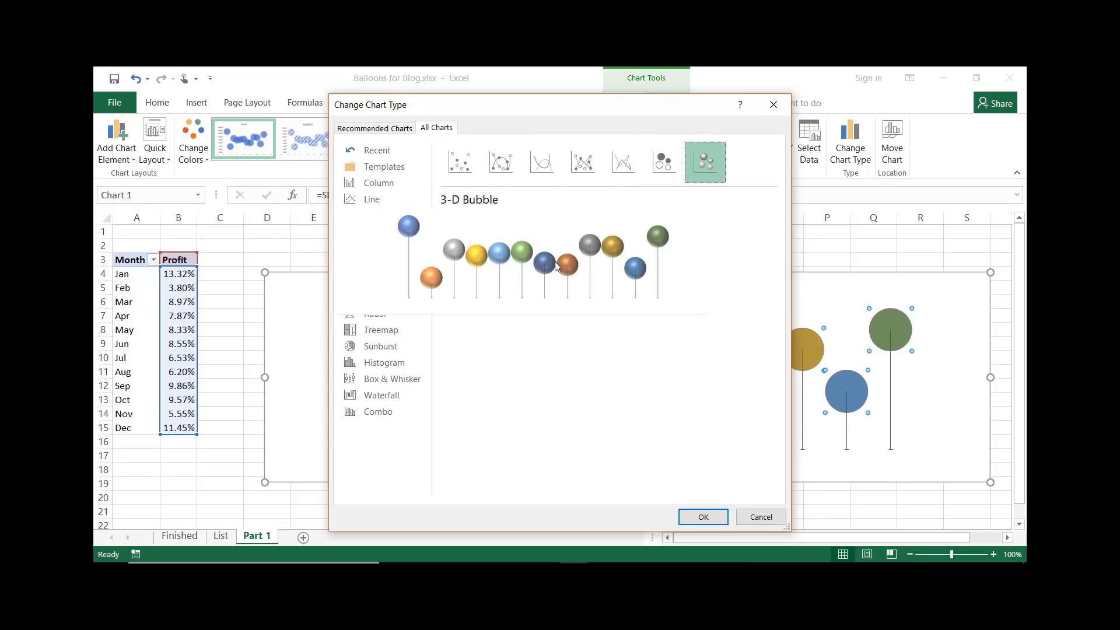
click(702, 517)
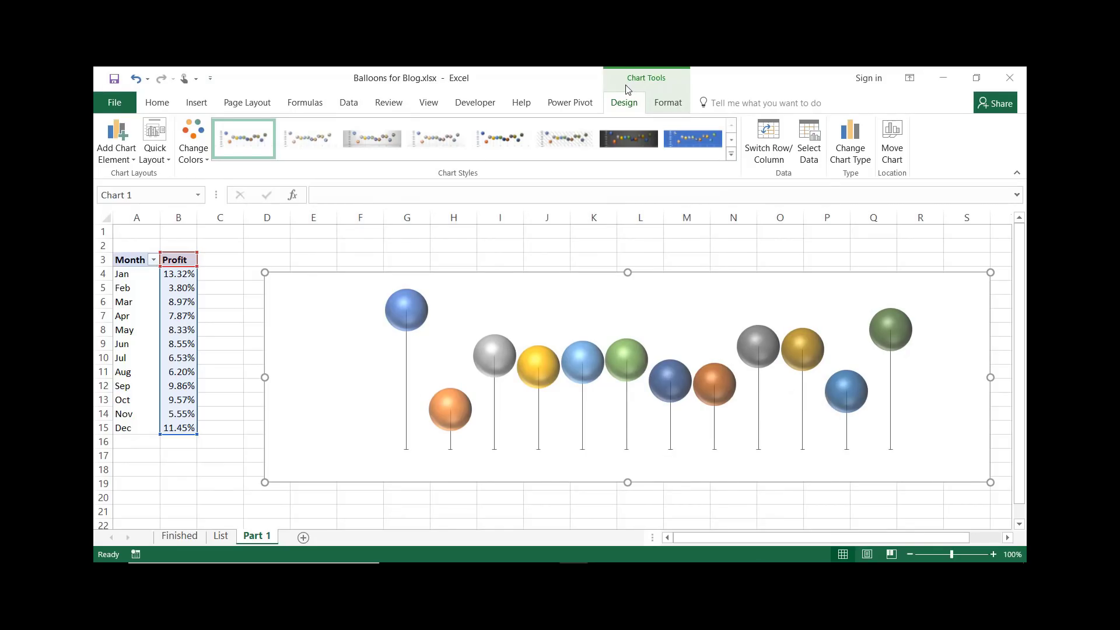
Apply the fifth chart style from the full styles gallery
click(732, 154)
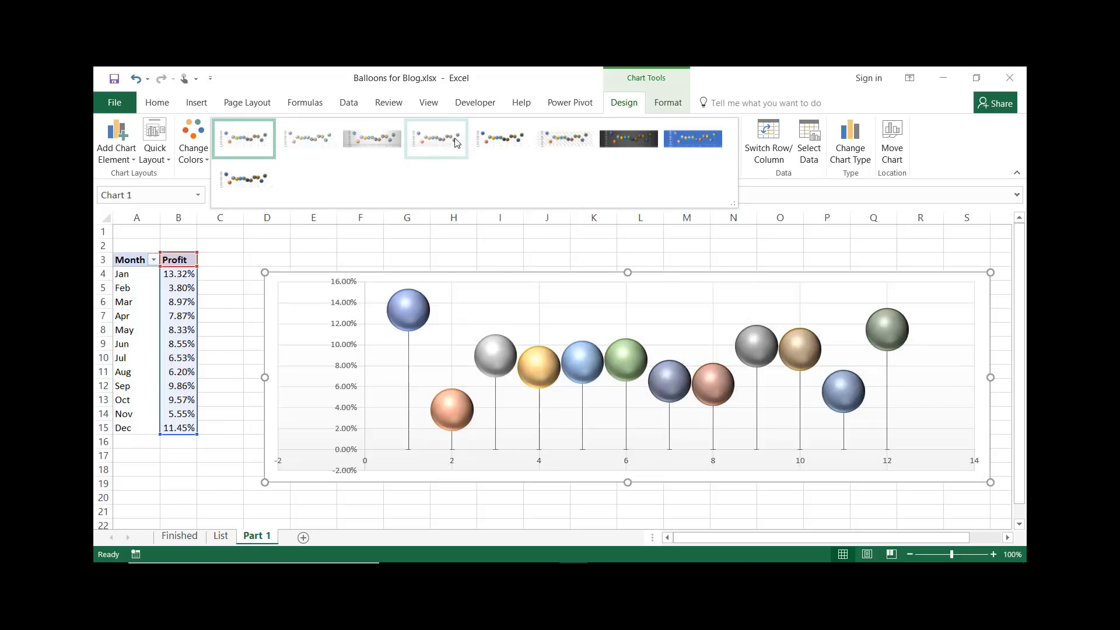
click(500, 140)
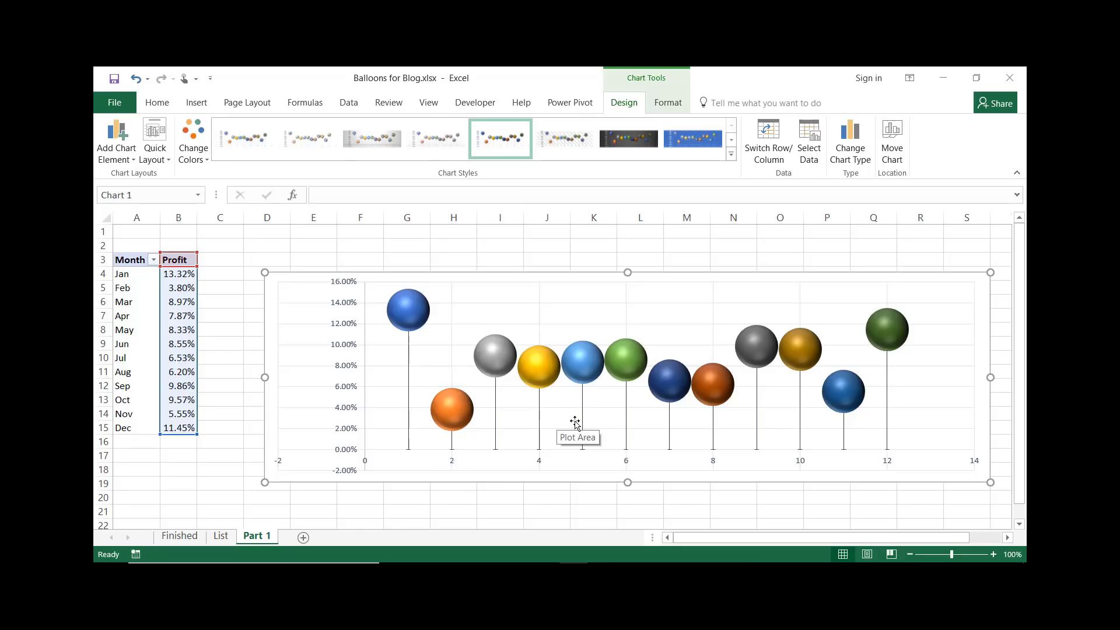
Remove the axes and gridlines from the chart
click(1009, 537)
click(1009, 537)
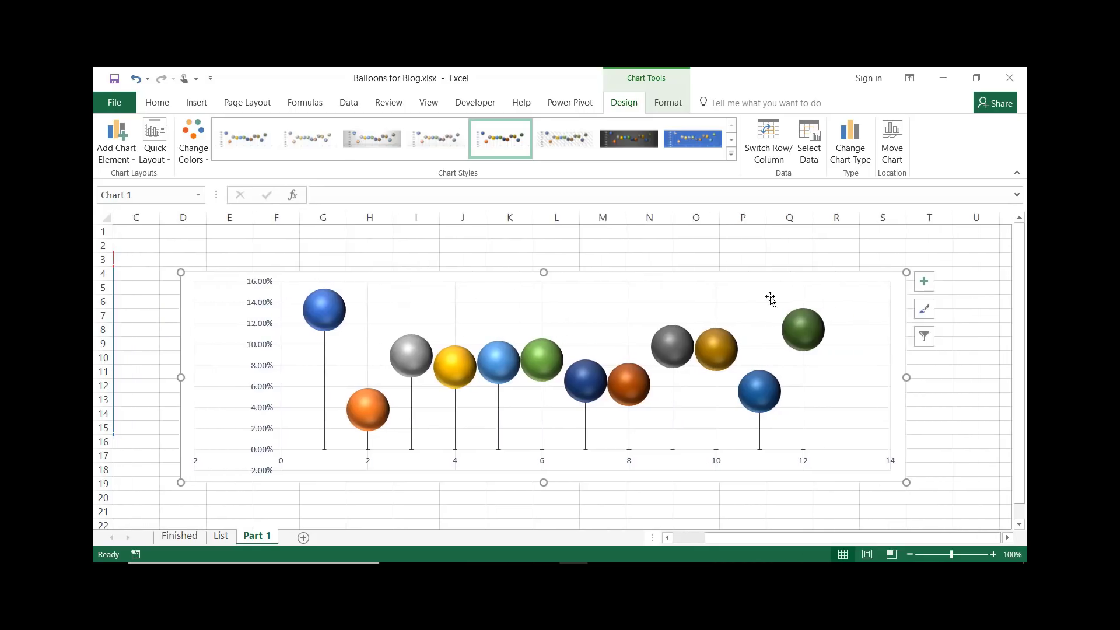
click(923, 282)
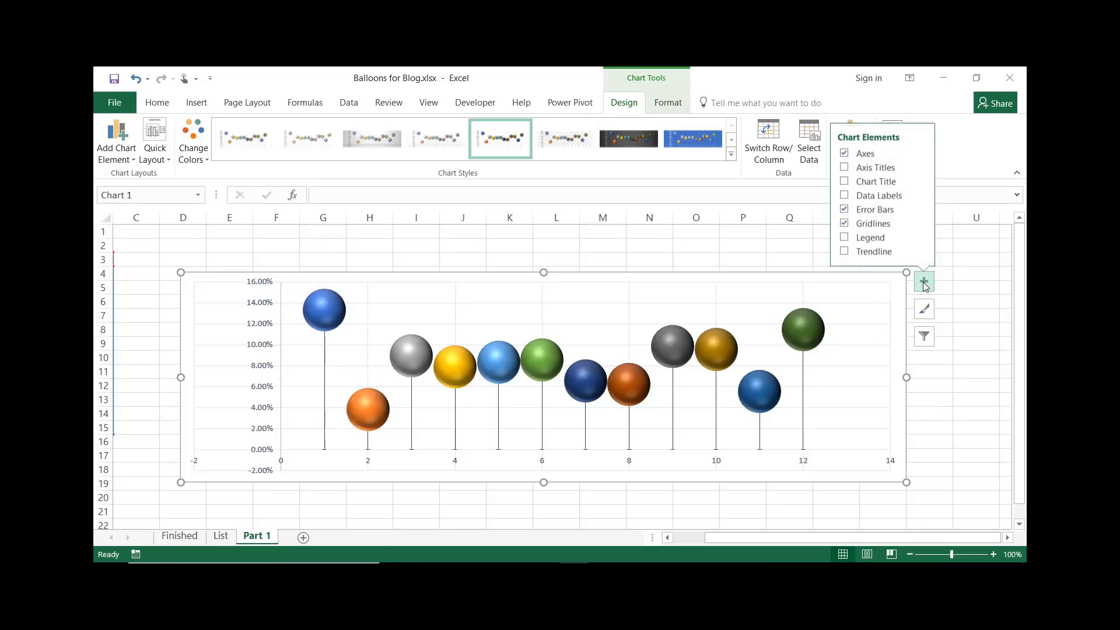
click(843, 153)
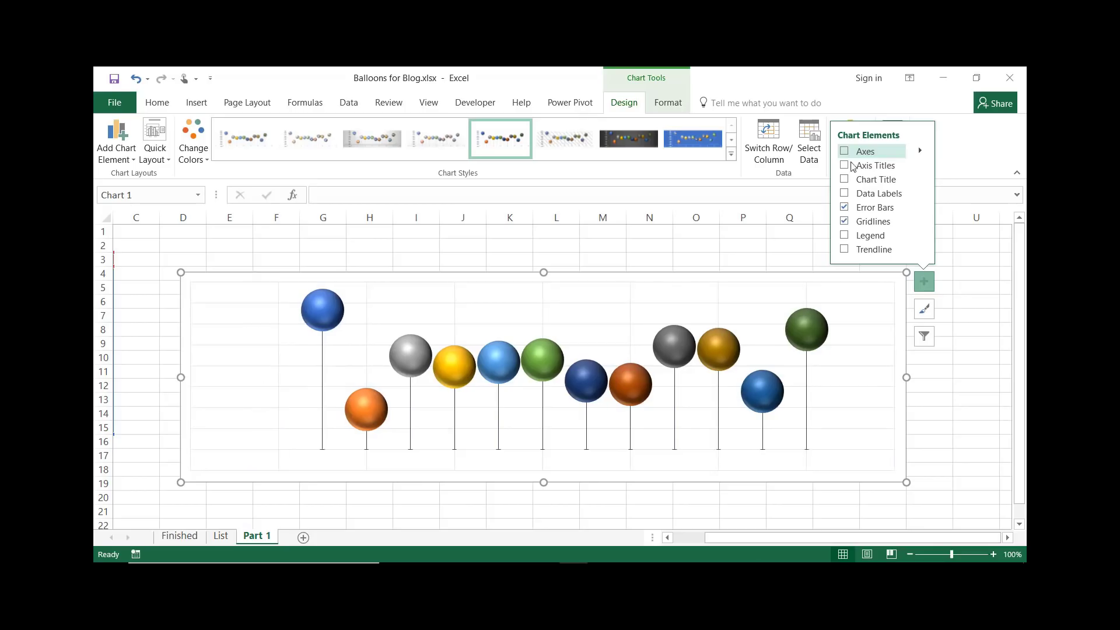
click(845, 223)
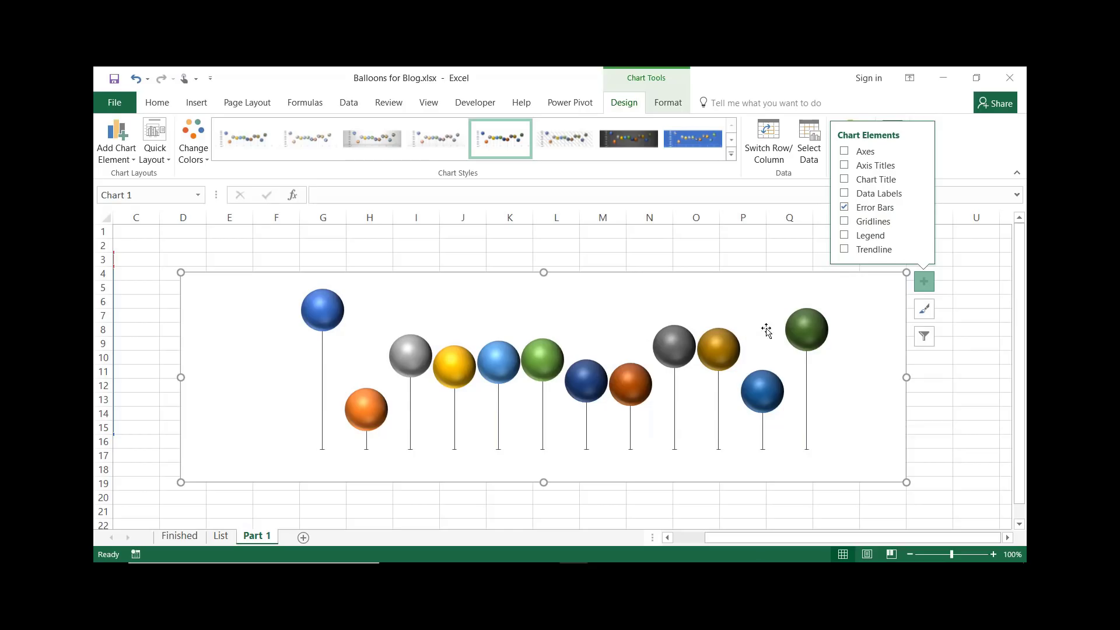
Add data labels that take the month names from cells A4:A15, centre them on the bubbles, and close the pane
mouse_move(807, 334)
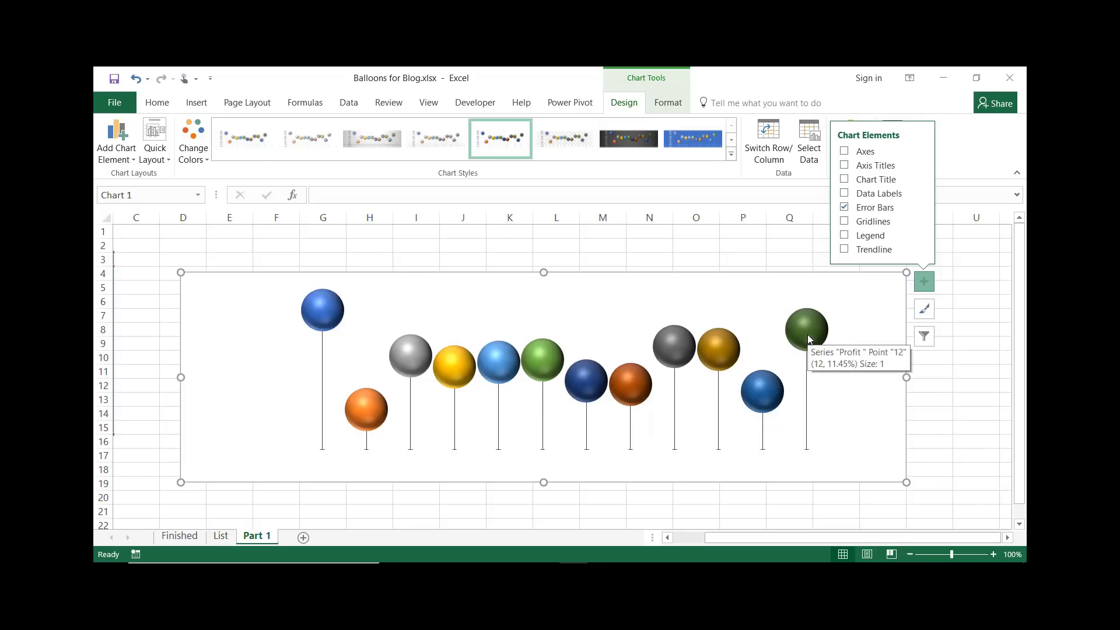
click(920, 194)
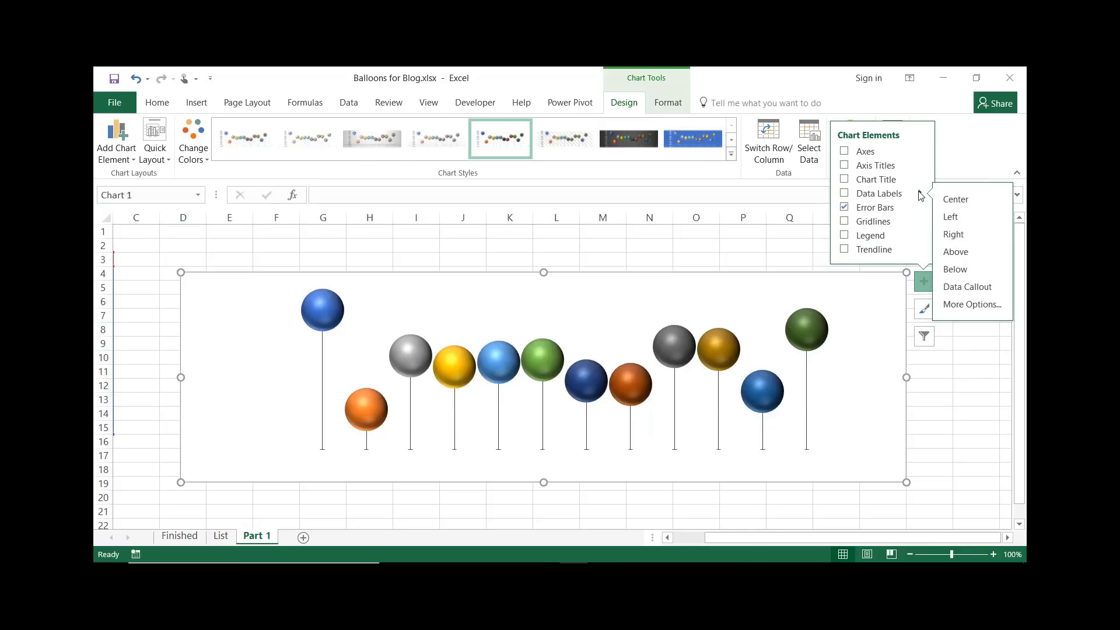
click(972, 304)
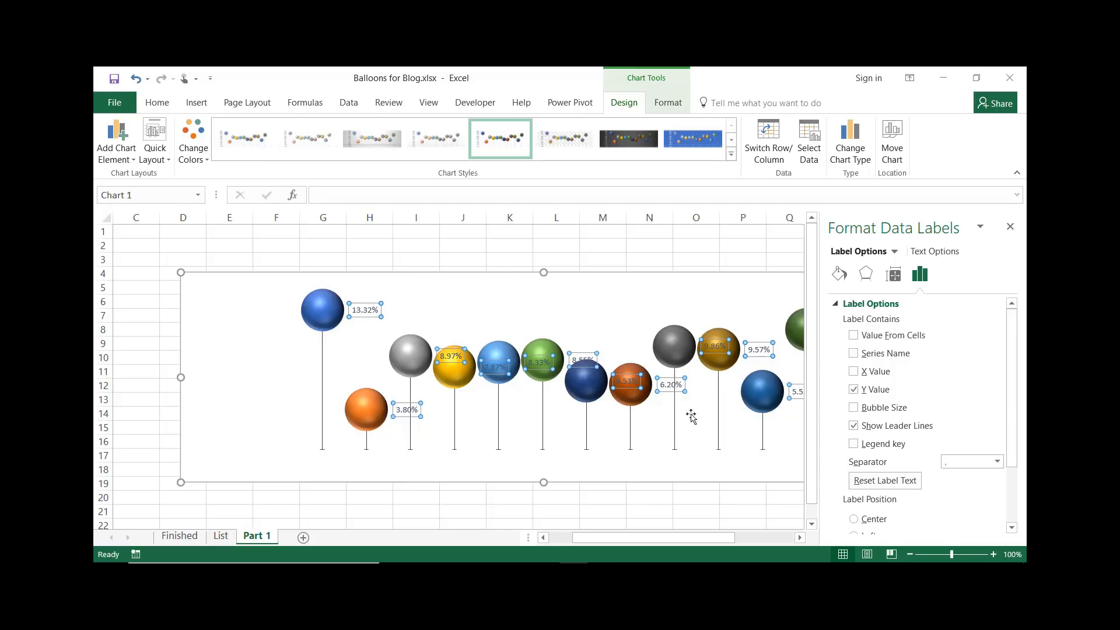
click(853, 336)
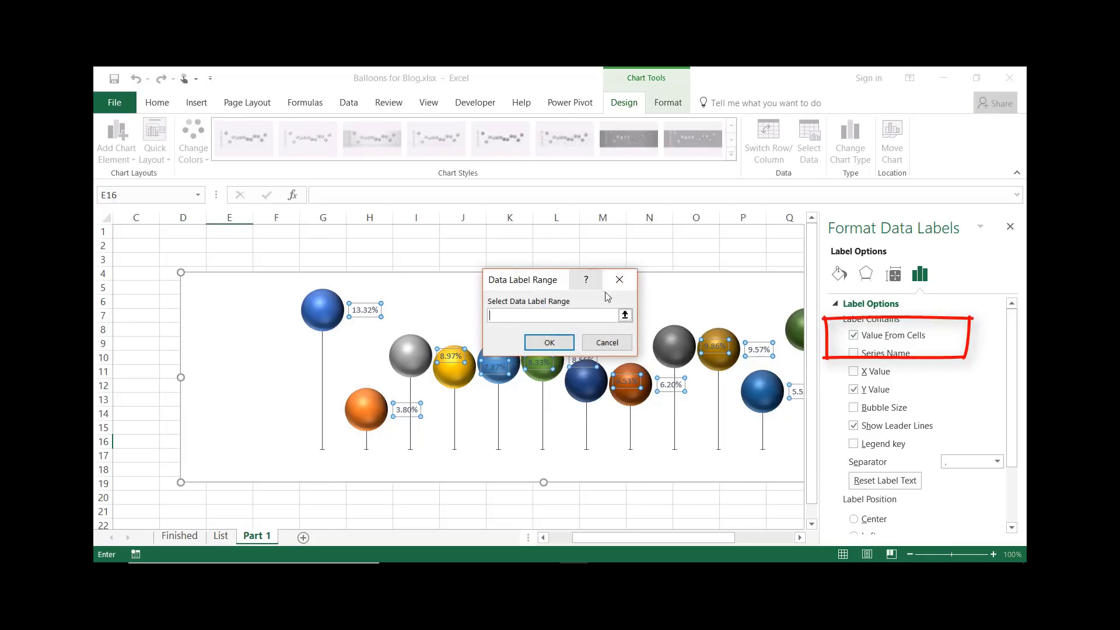
drag(676, 537, 608, 537)
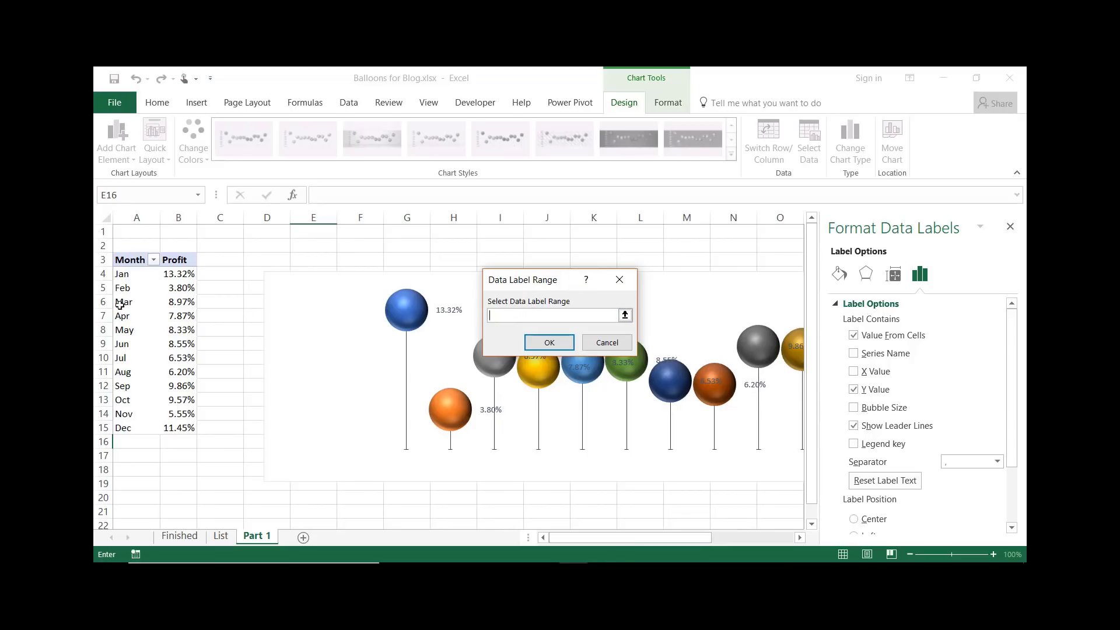
drag(115, 272, 130, 432)
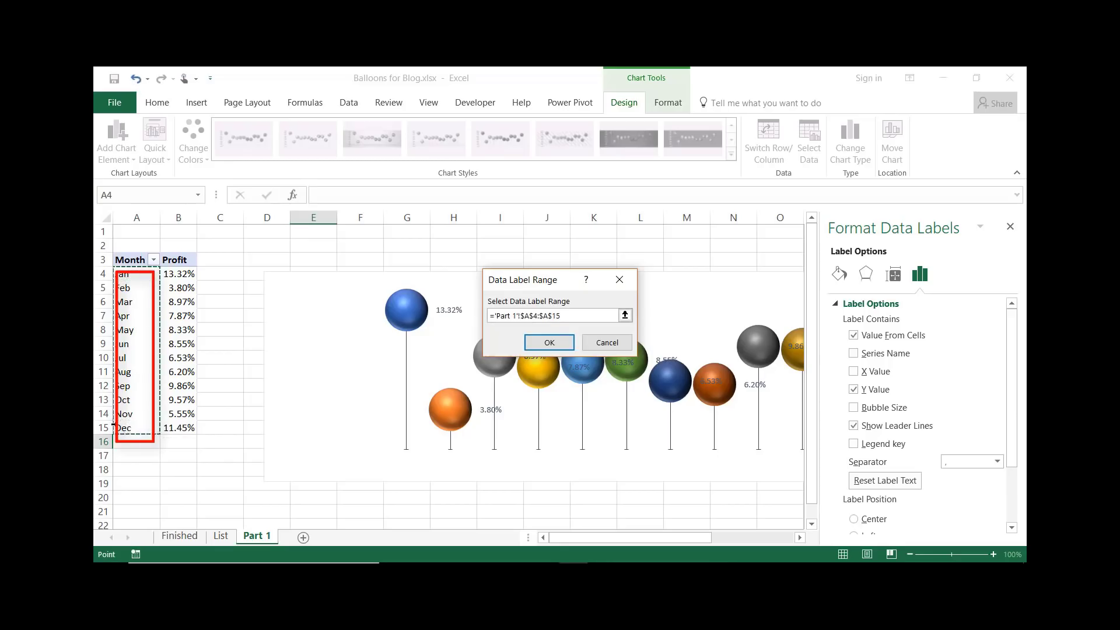
click(548, 346)
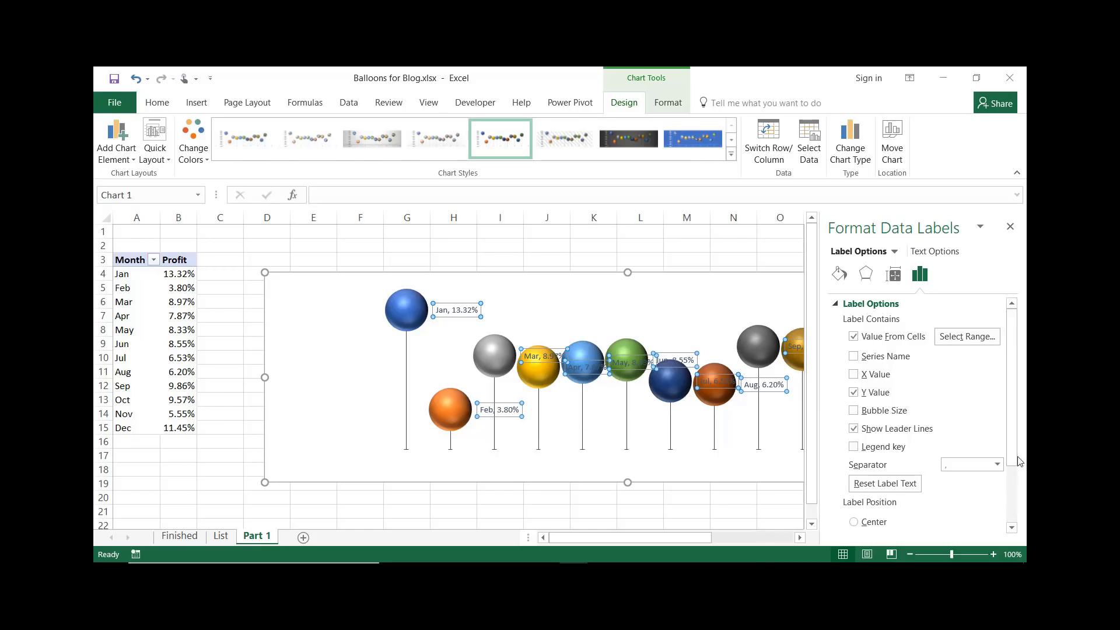
scroll(1012, 451, down, 3)
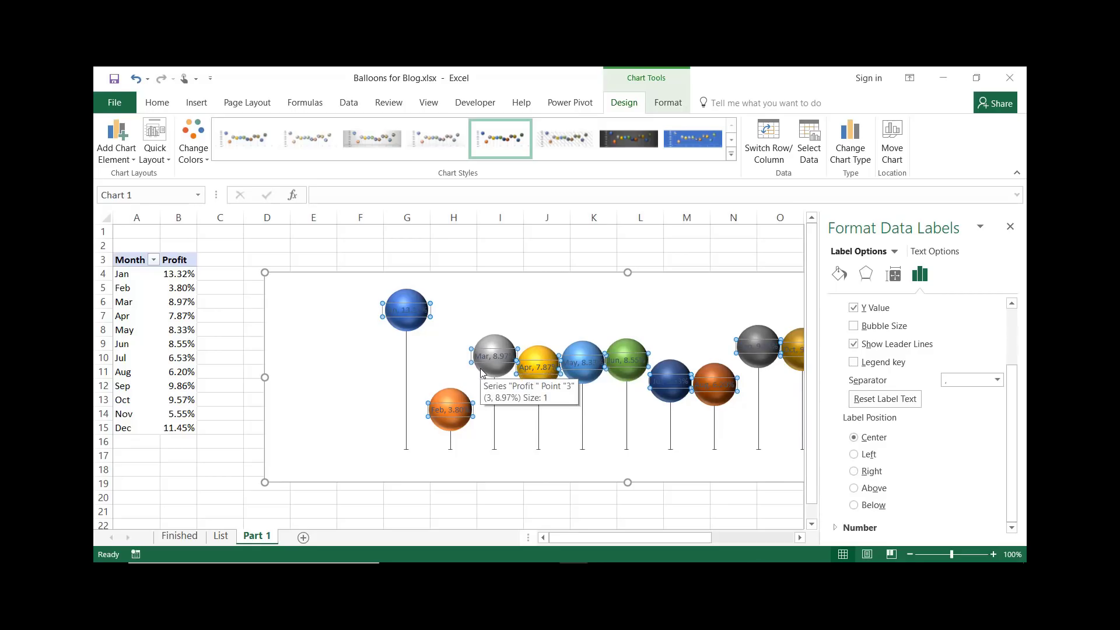
click(1010, 227)
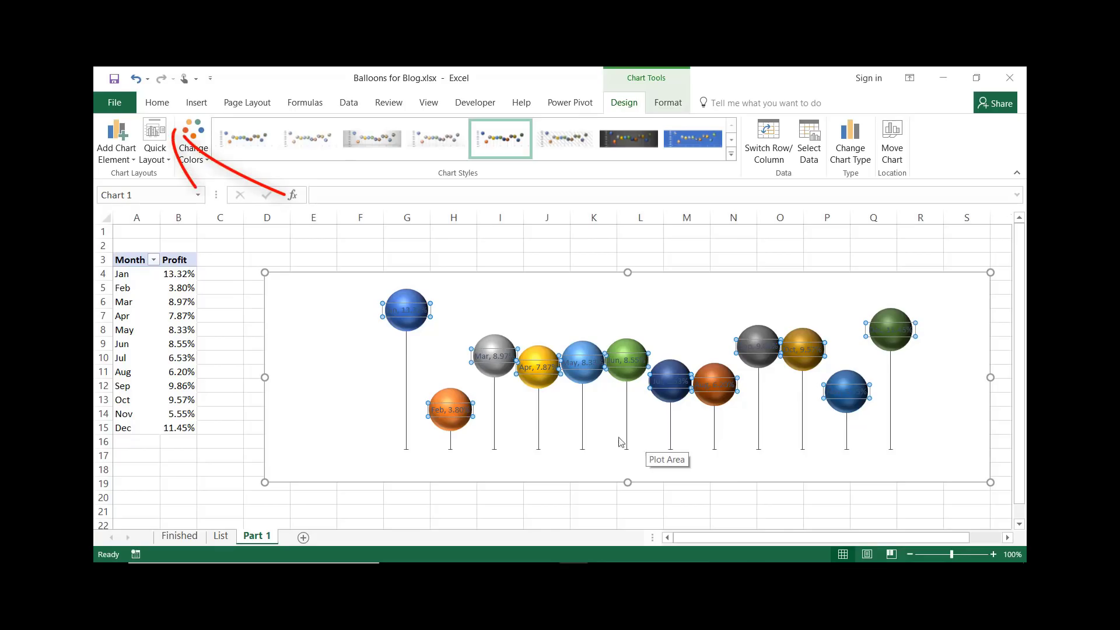
Format the data labels as 10 pt bold black text
click(158, 105)
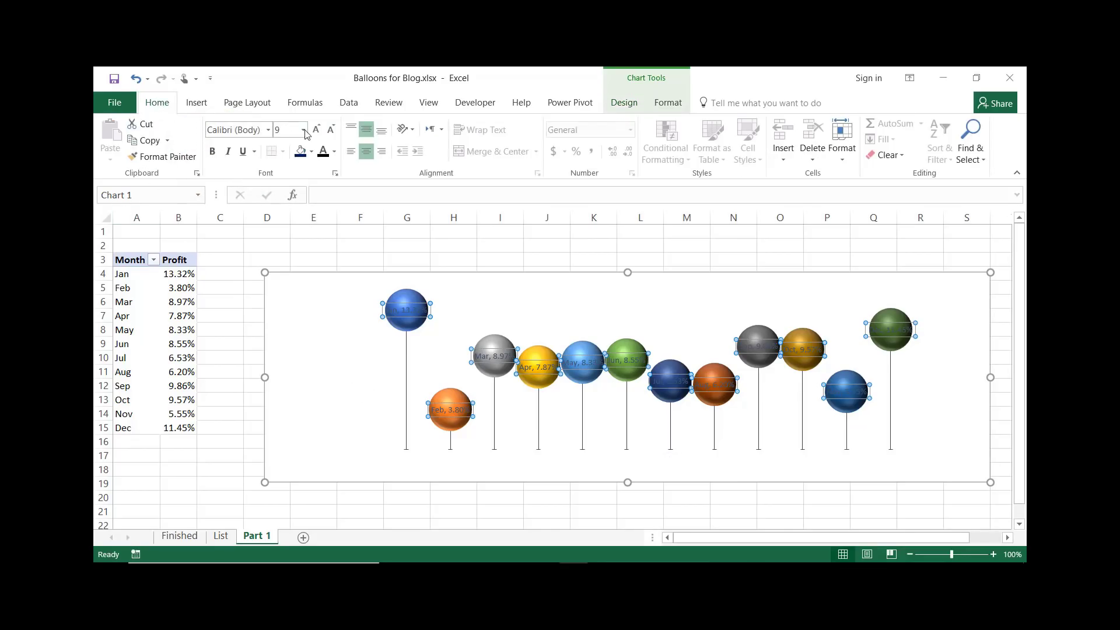
click(318, 136)
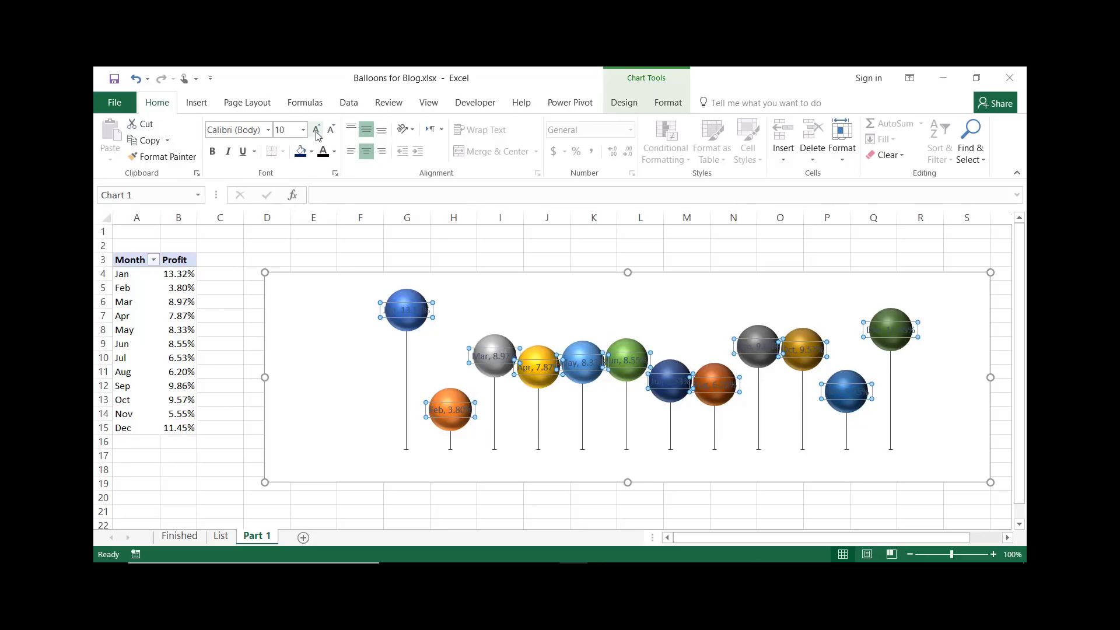
click(213, 153)
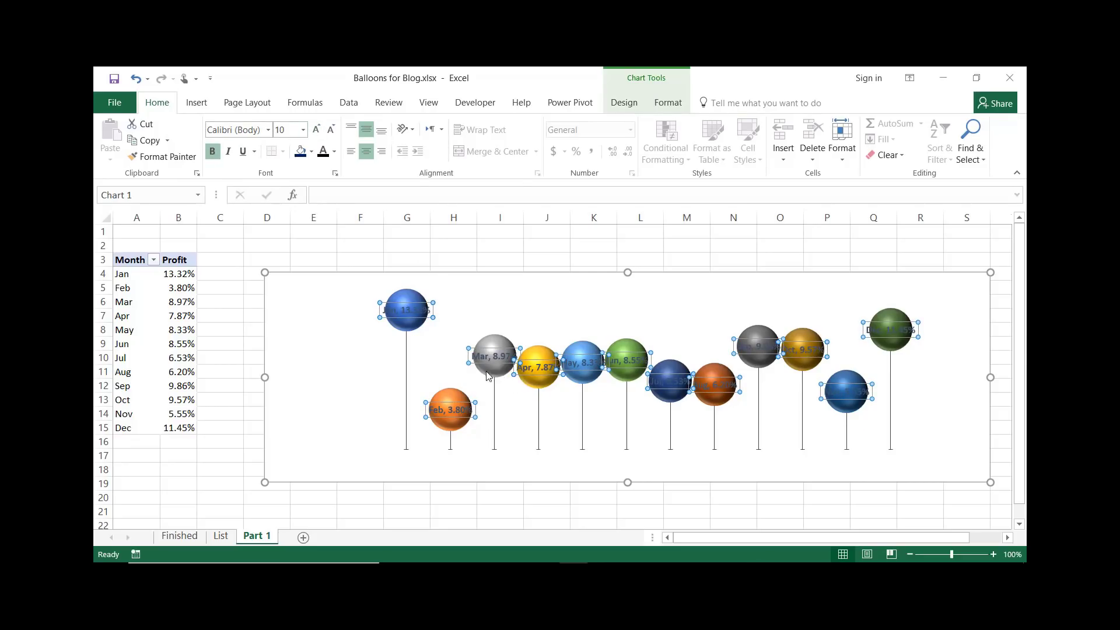
click(336, 151)
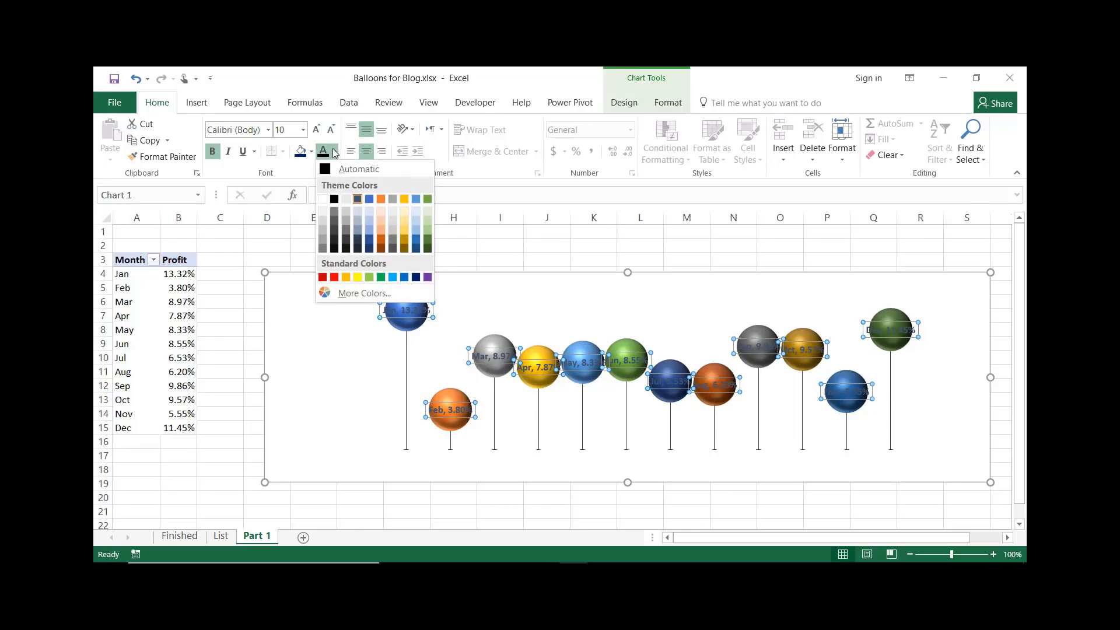
click(335, 200)
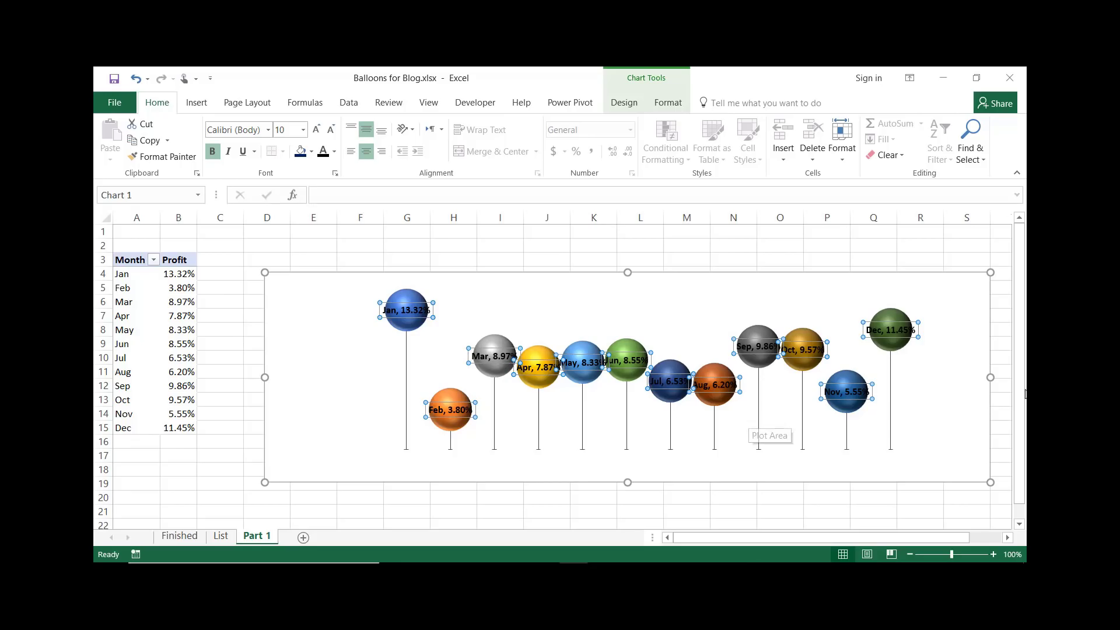
Widen the chart by extending its left and right edges
drag(264, 379, 172, 373)
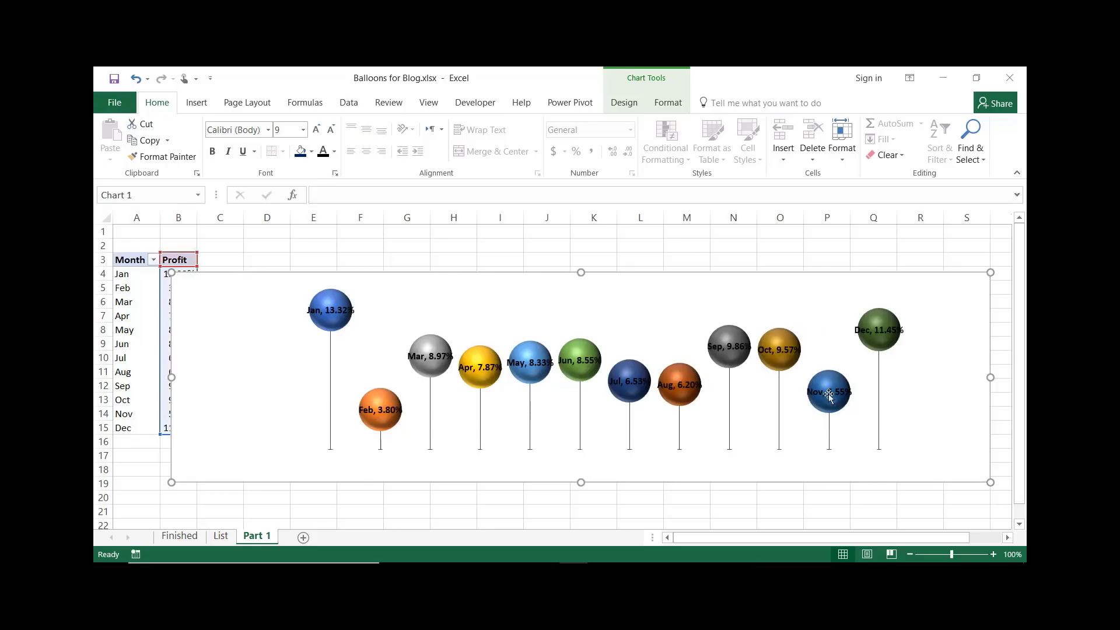
drag(992, 378, 1004, 378)
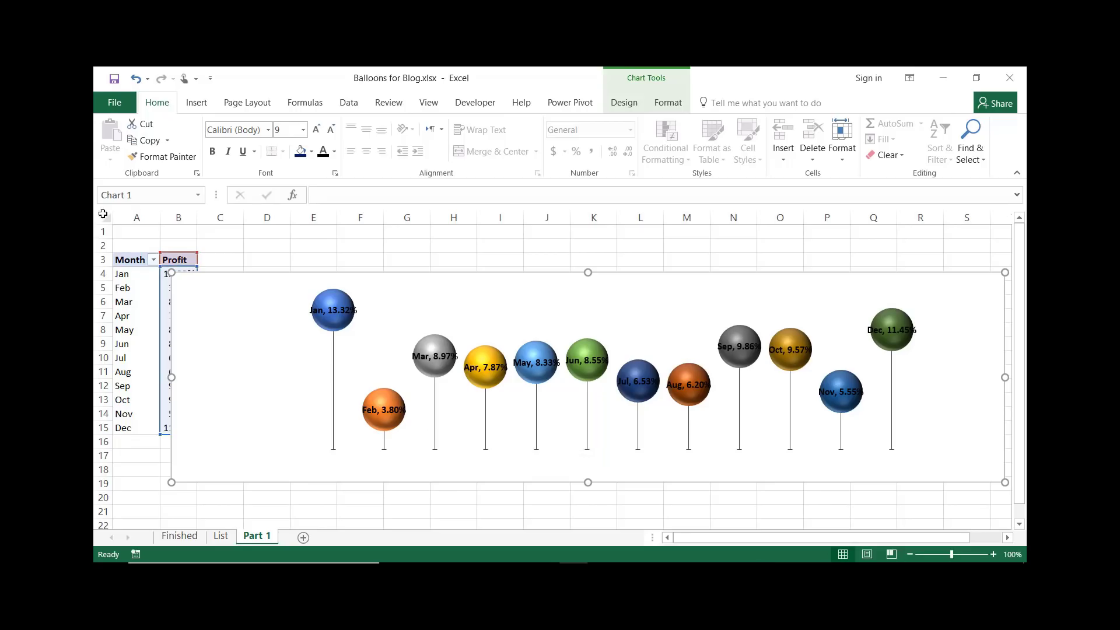
Remove the bold from the data labels and set their font size to 9.5
click(328, 307)
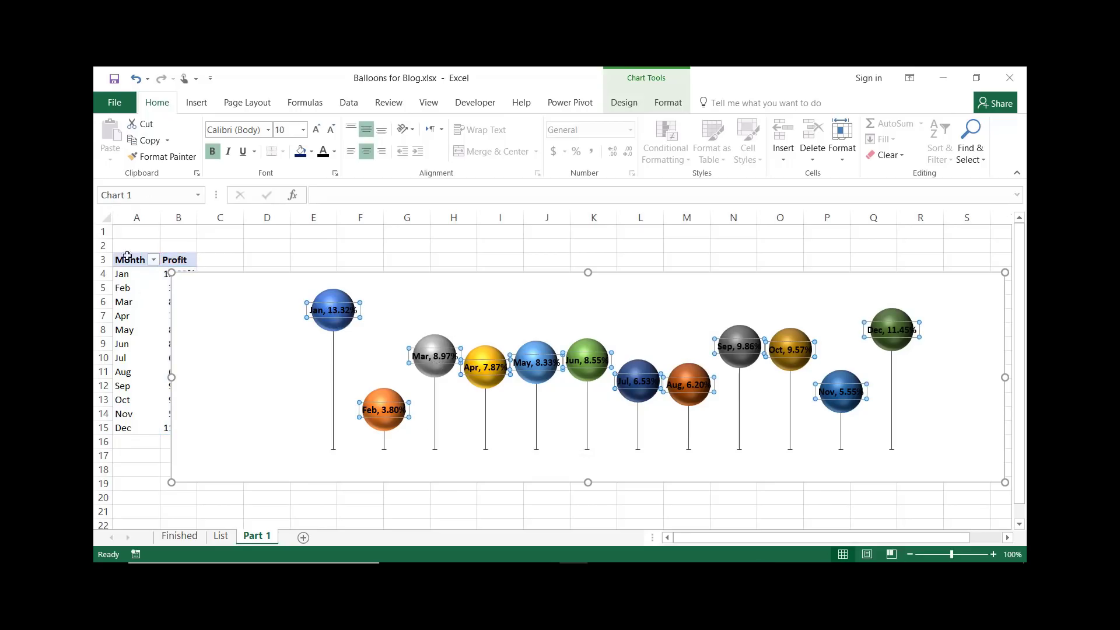
click(214, 152)
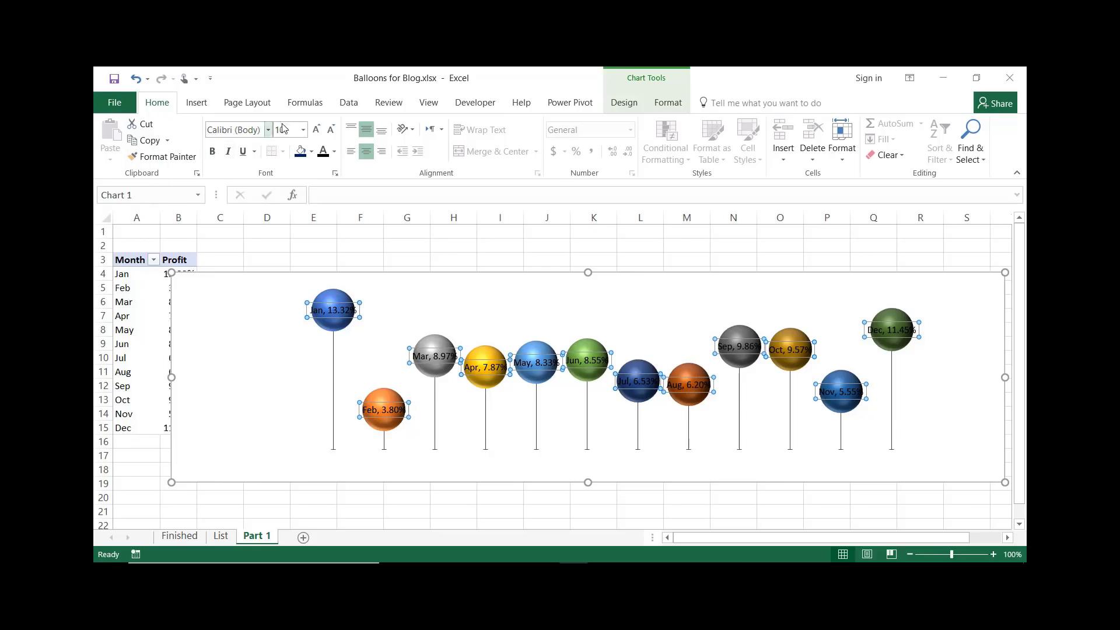
click(280, 132)
text(9.5)
key(Return)
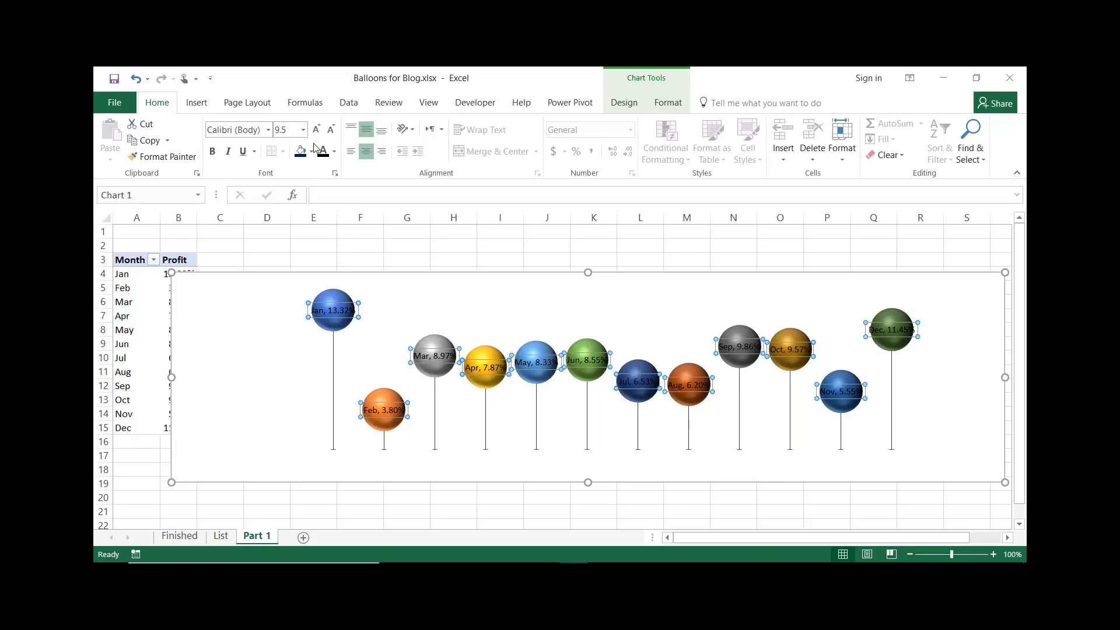
Colour the error bar lines dark blue and set their width to 1.5 pt
click(485, 417)
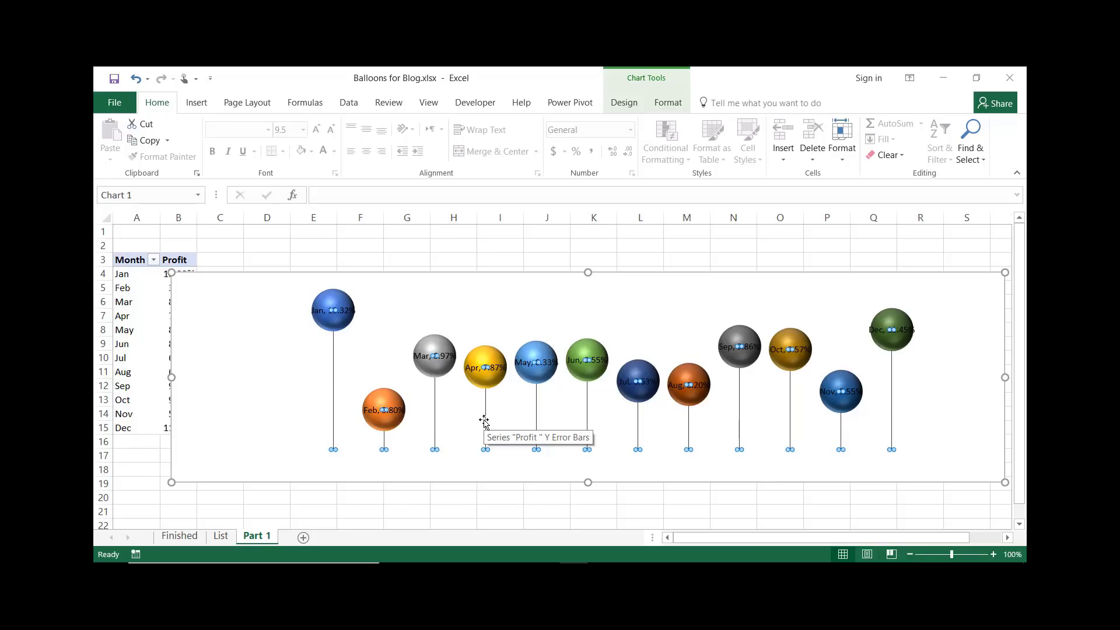
key(ctrl+1)
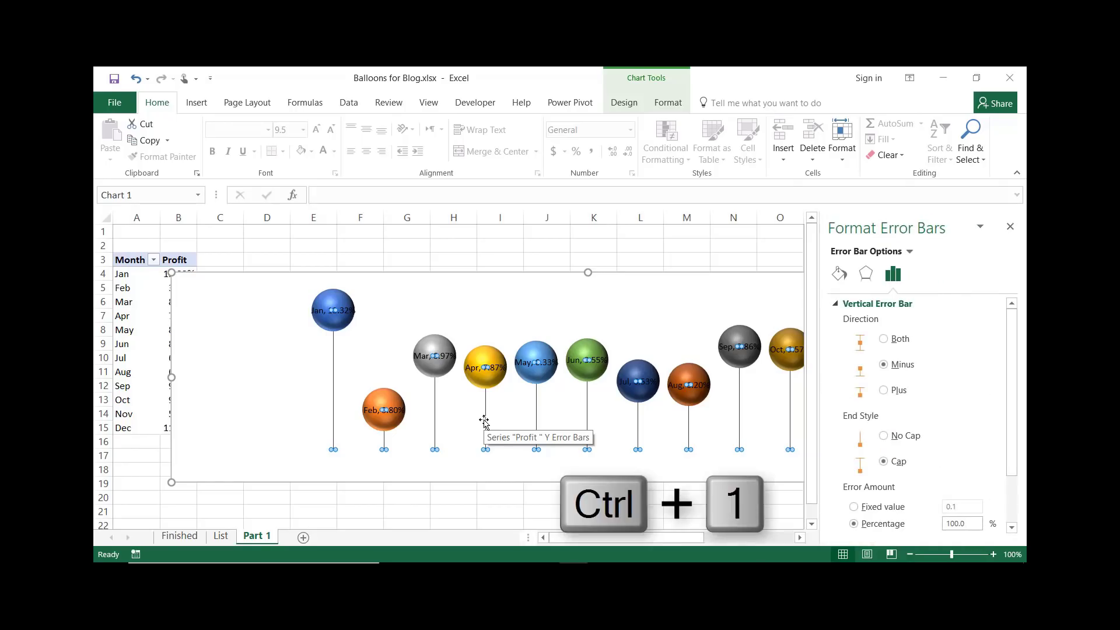
click(839, 274)
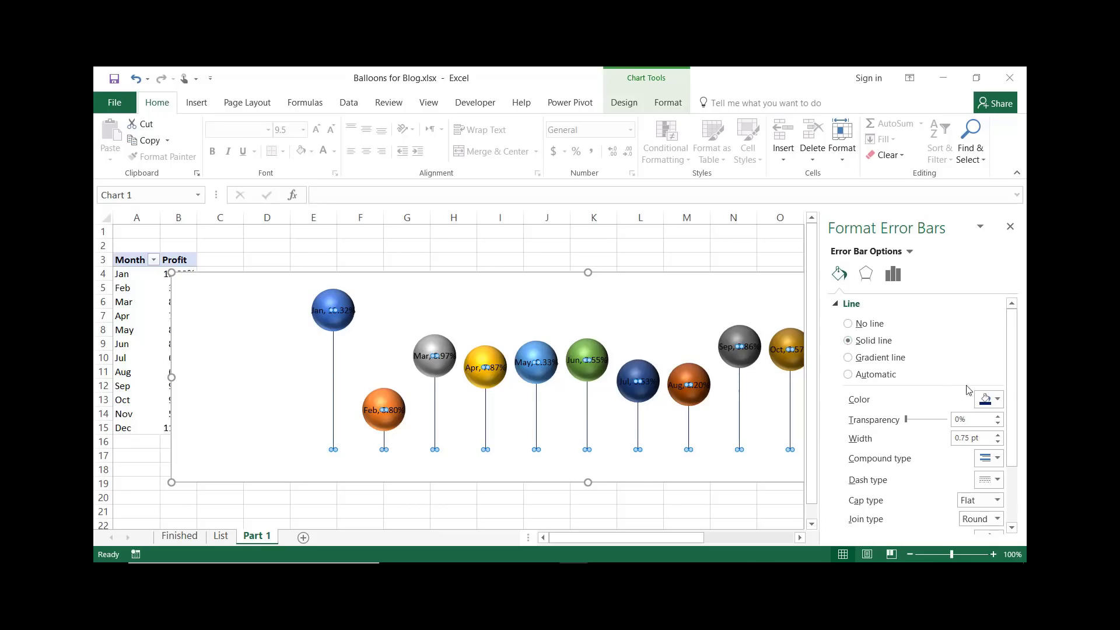
click(995, 400)
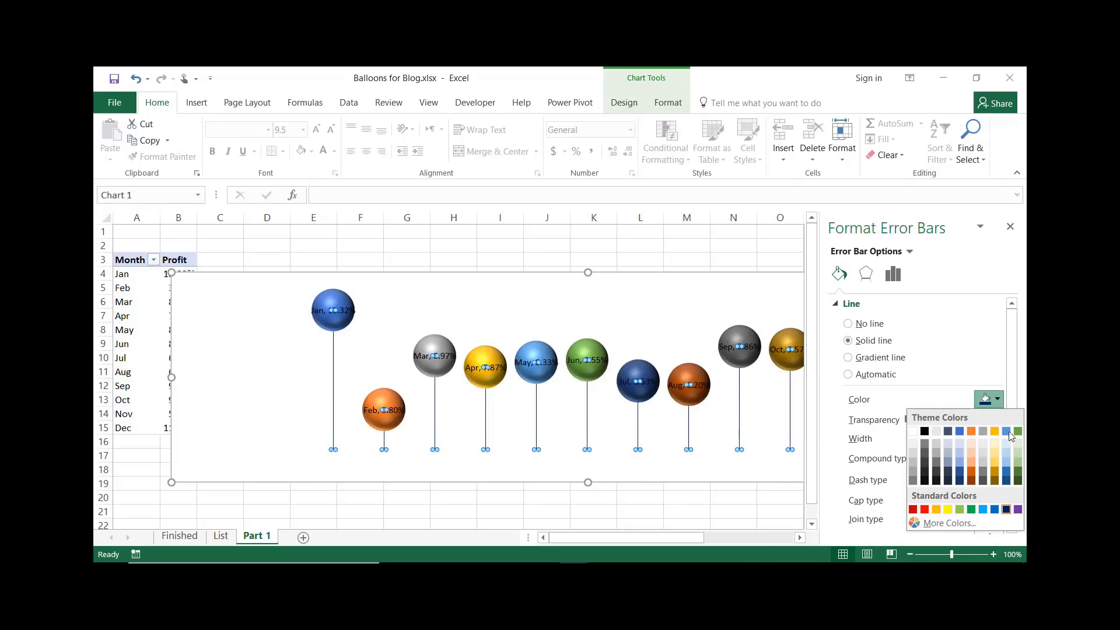
click(1004, 510)
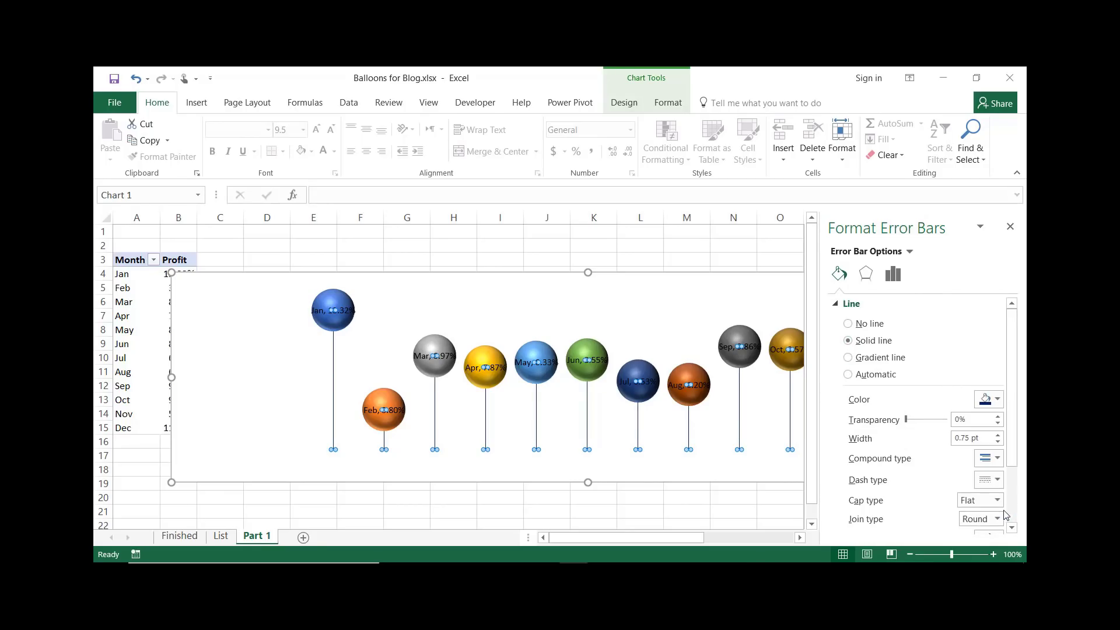
click(997, 434)
click(997, 434)
click(998, 435)
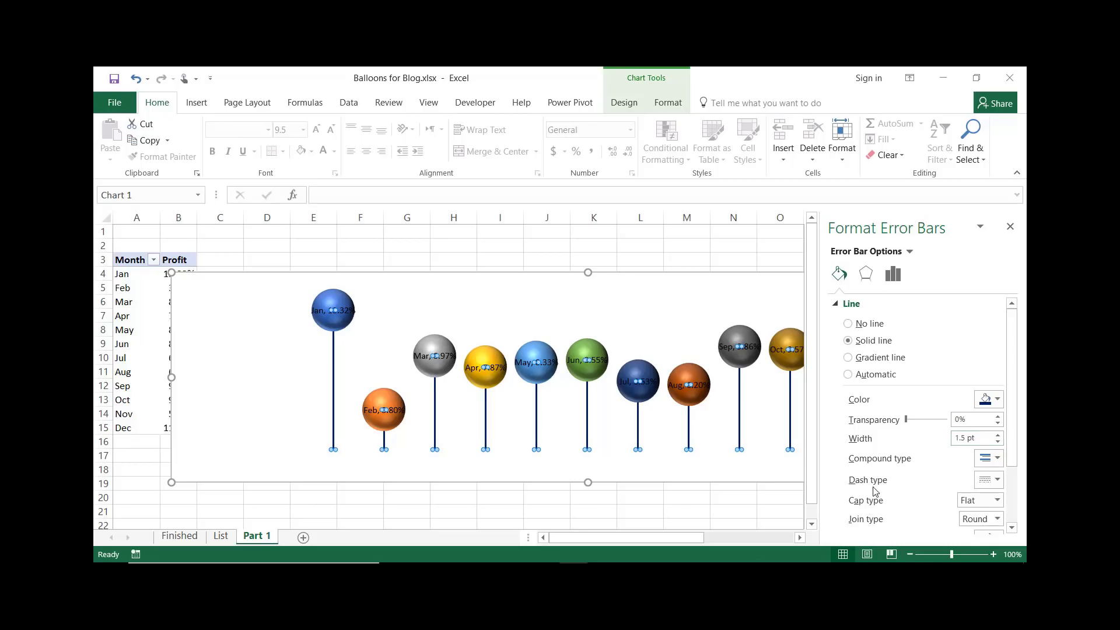
Set the error bars' cap type to Round and their end arrow type to Oval Arrow
scroll(923, 482, down, 1)
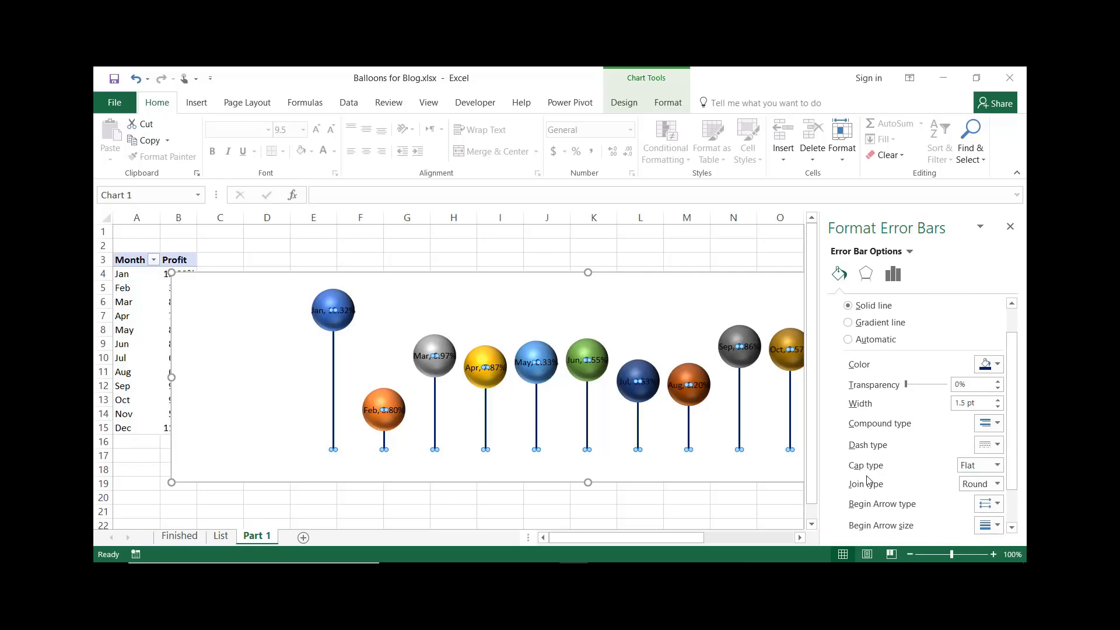
click(997, 465)
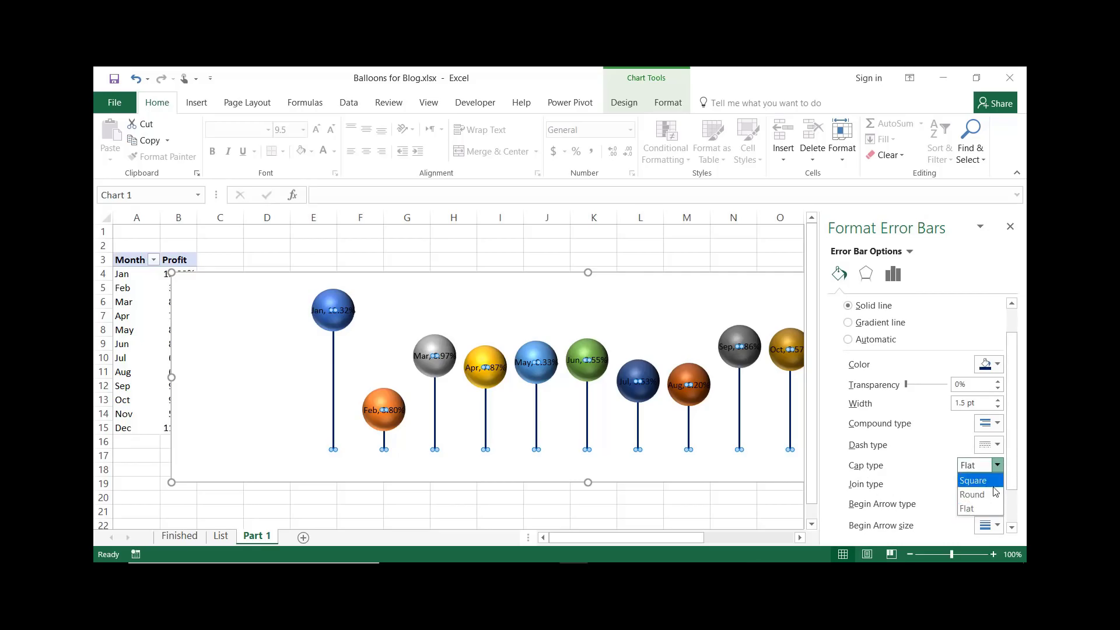
click(985, 494)
scroll(926, 483, down, 1)
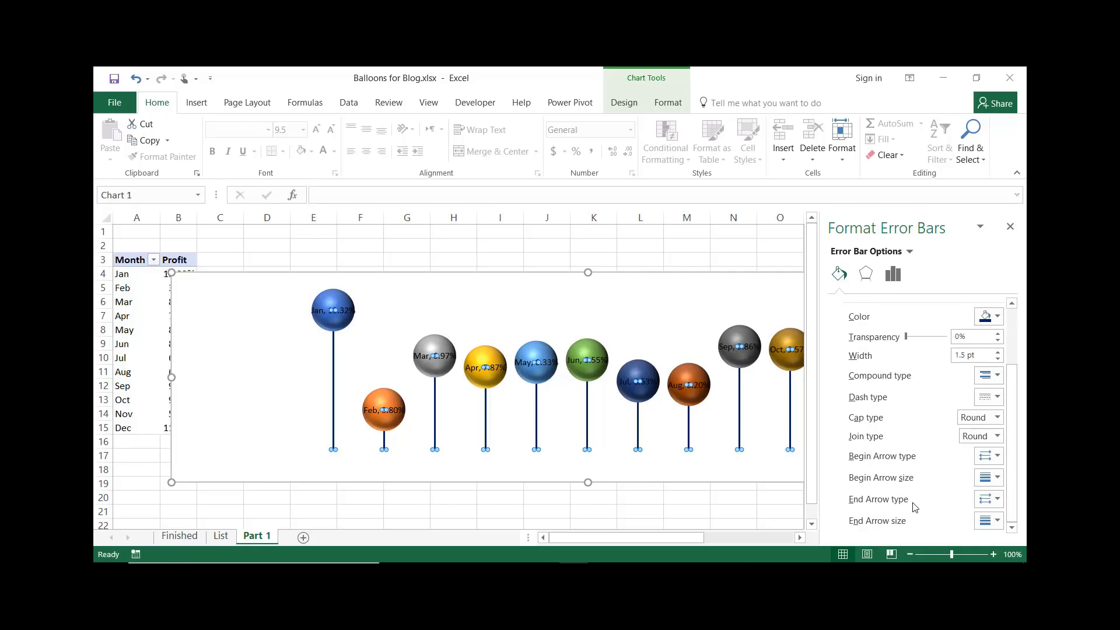
click(999, 501)
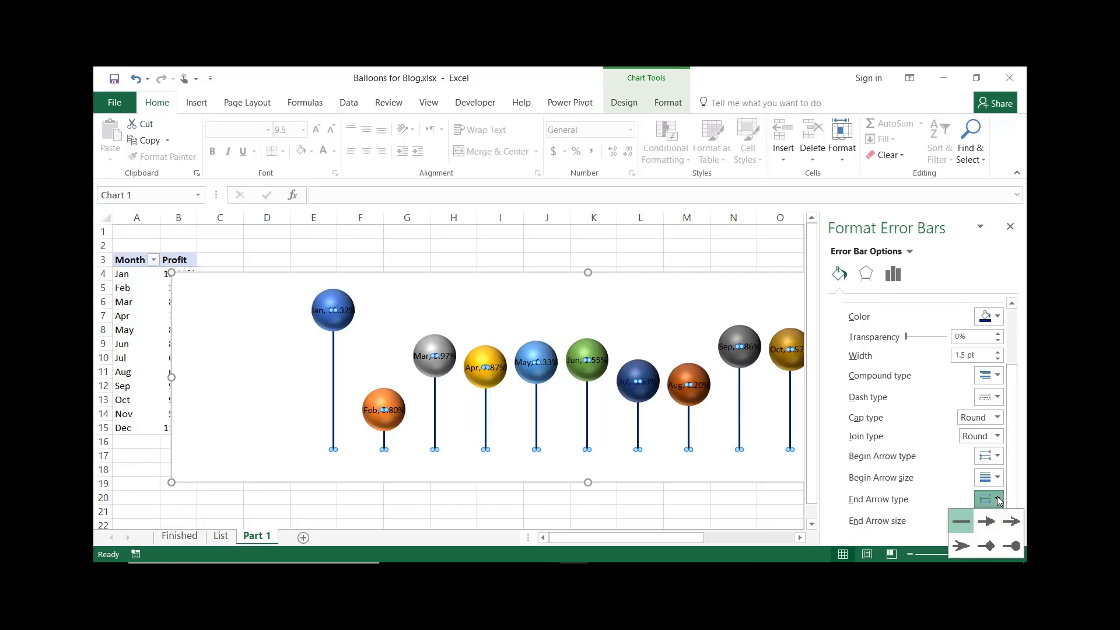
click(1014, 544)
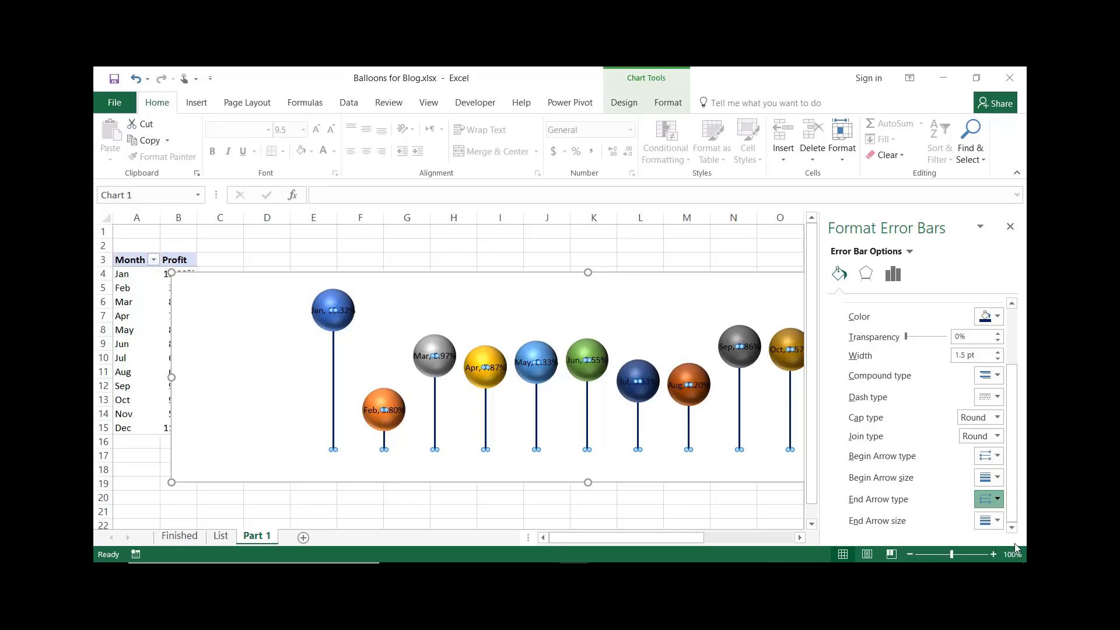
click(638, 500)
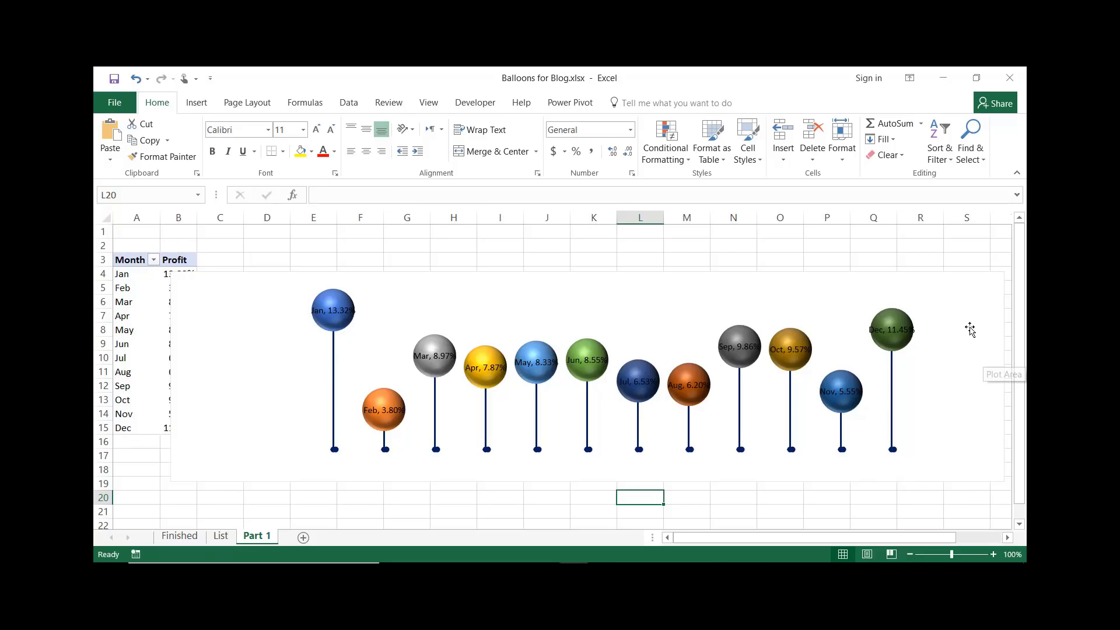
Remove the outline from the chart area
click(934, 276)
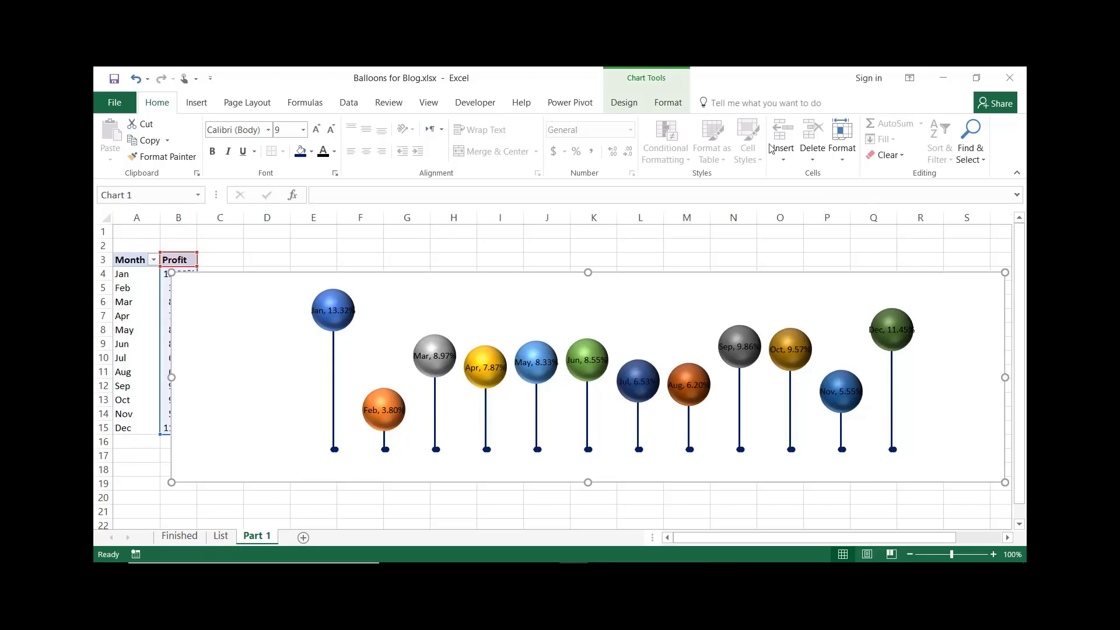
click(669, 105)
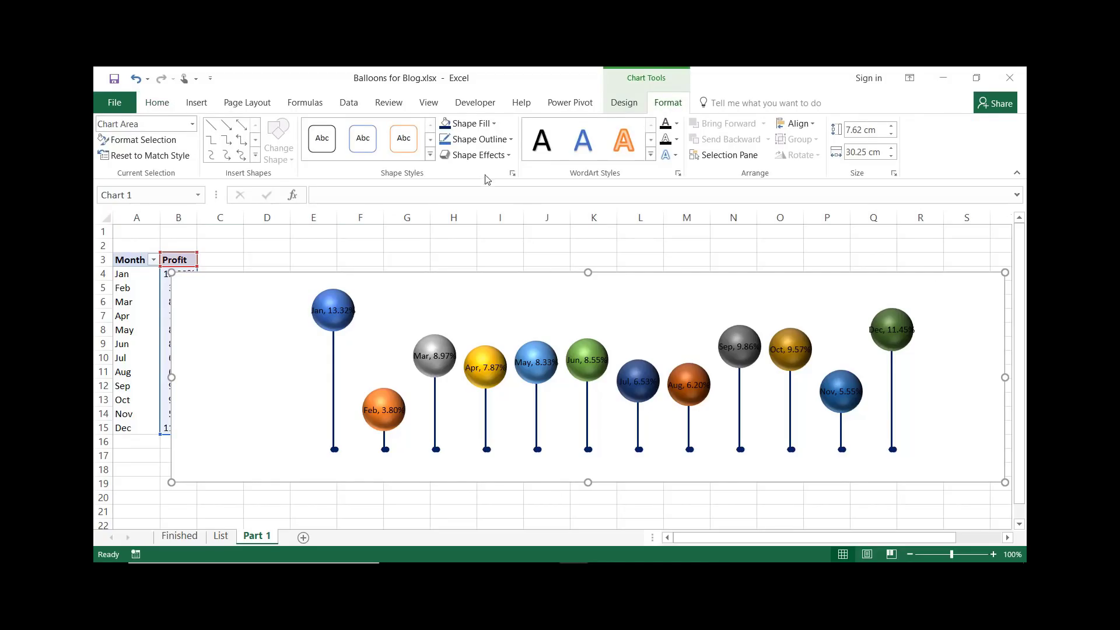
click(509, 141)
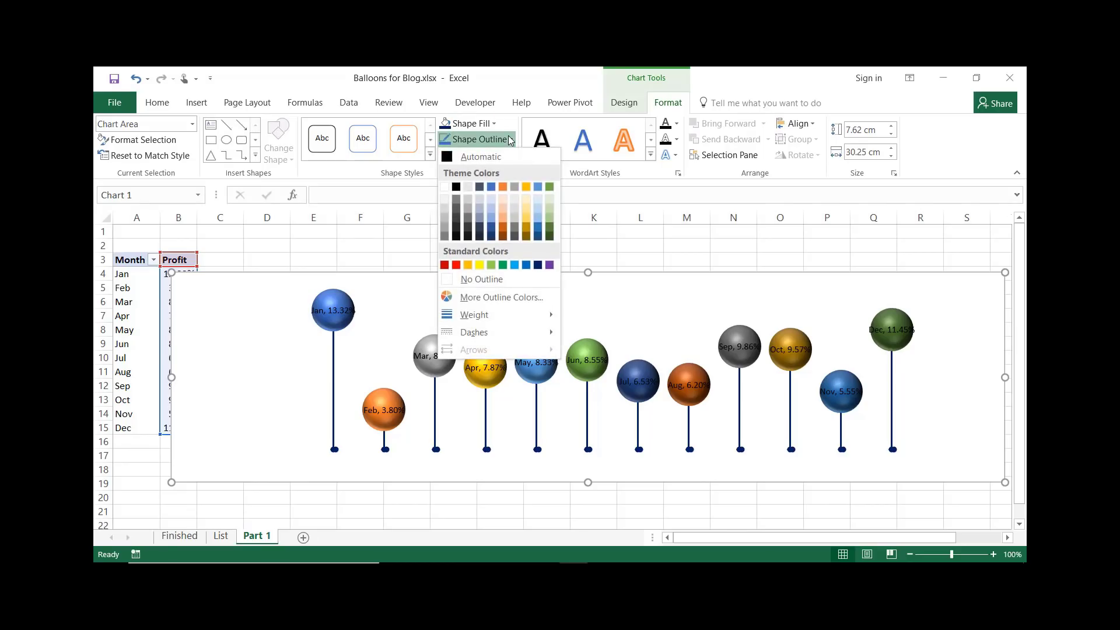
click(489, 281)
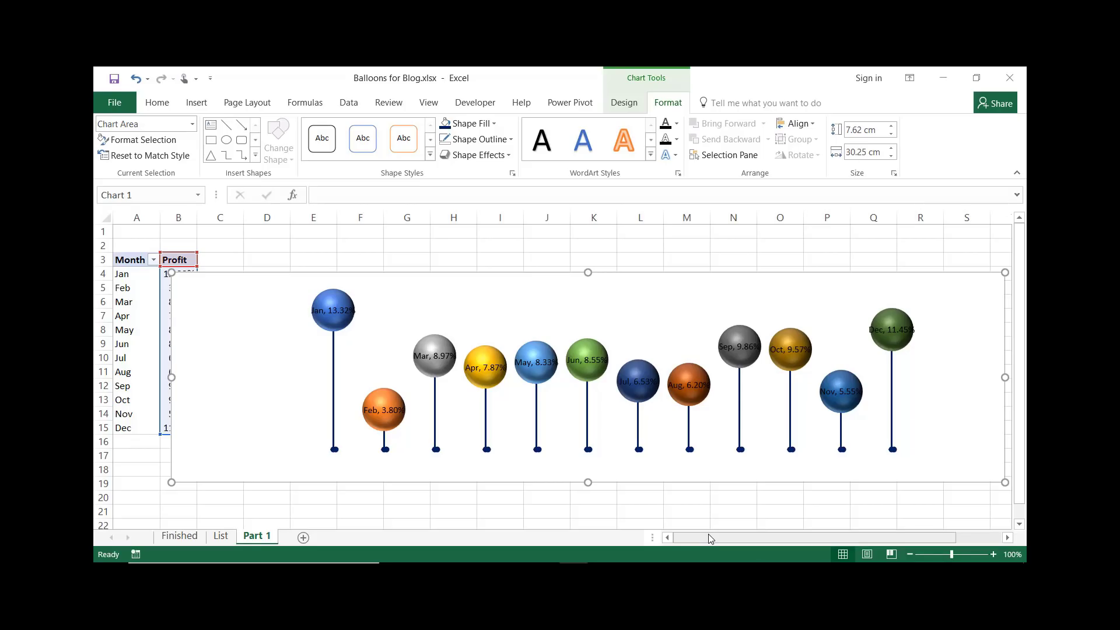
Fill the chart area with a sky picture found through a Bing image search for "sky"
click(471, 123)
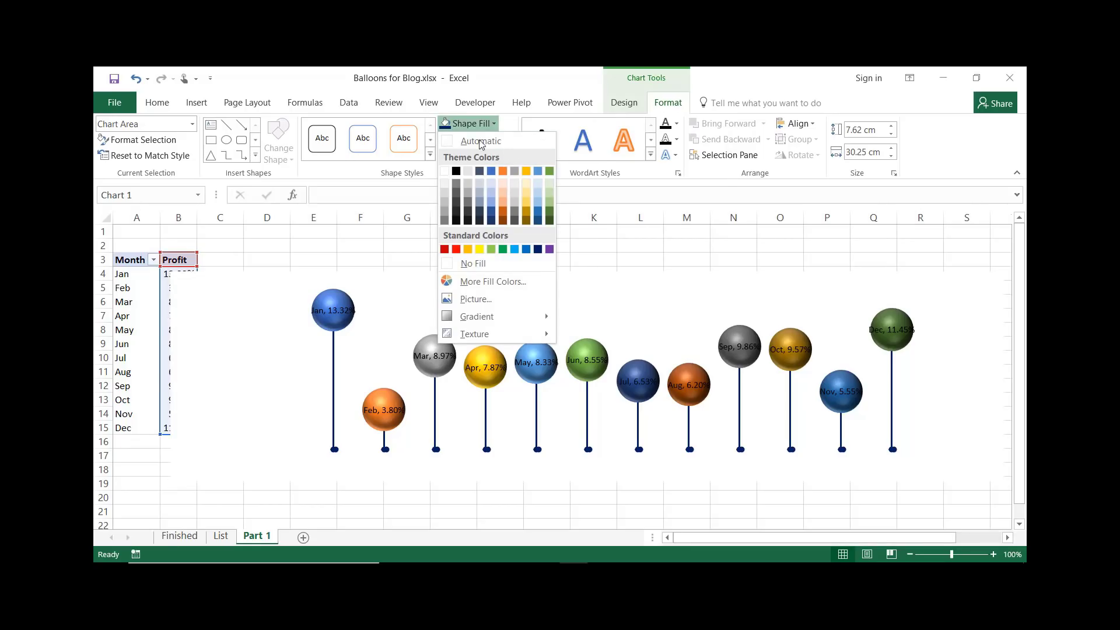
click(474, 300)
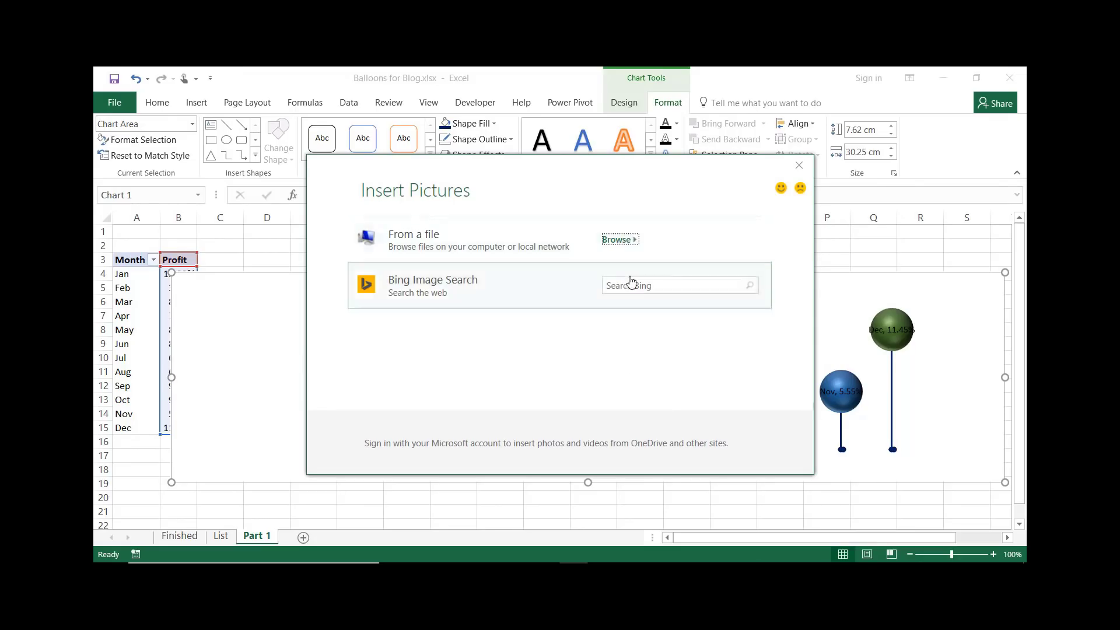
click(612, 286)
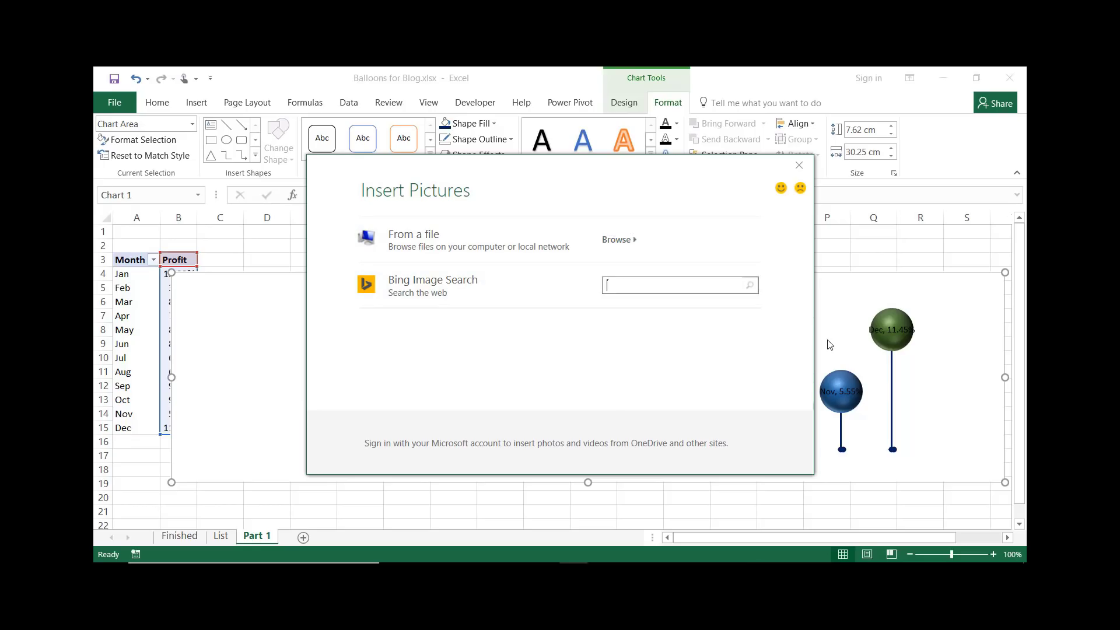
text(sky)
click(748, 290)
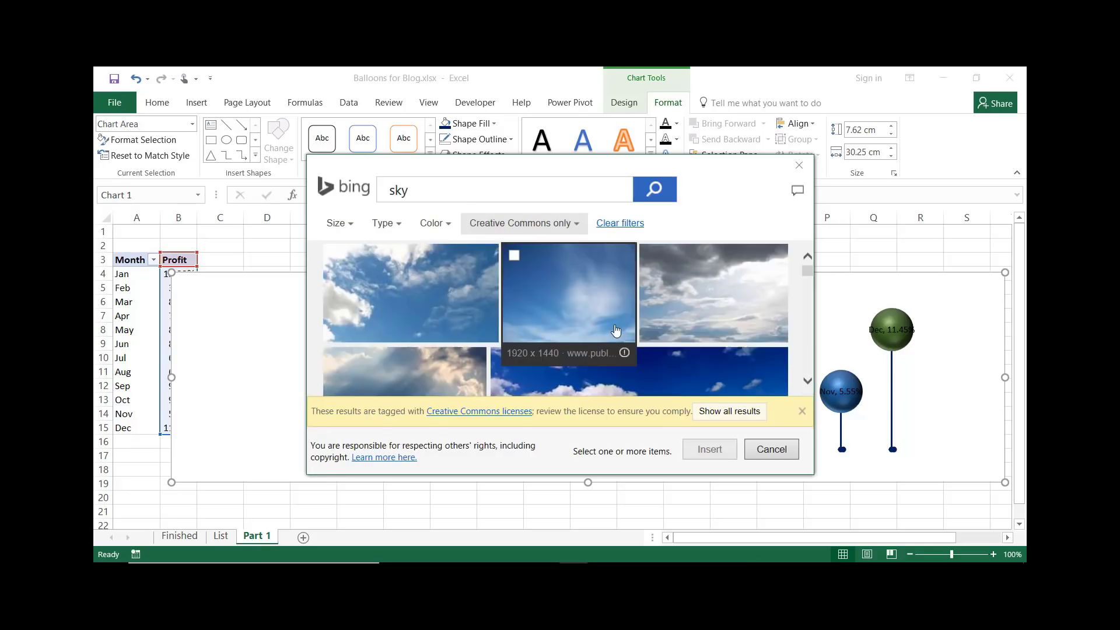
scroll(615, 331, down, 2)
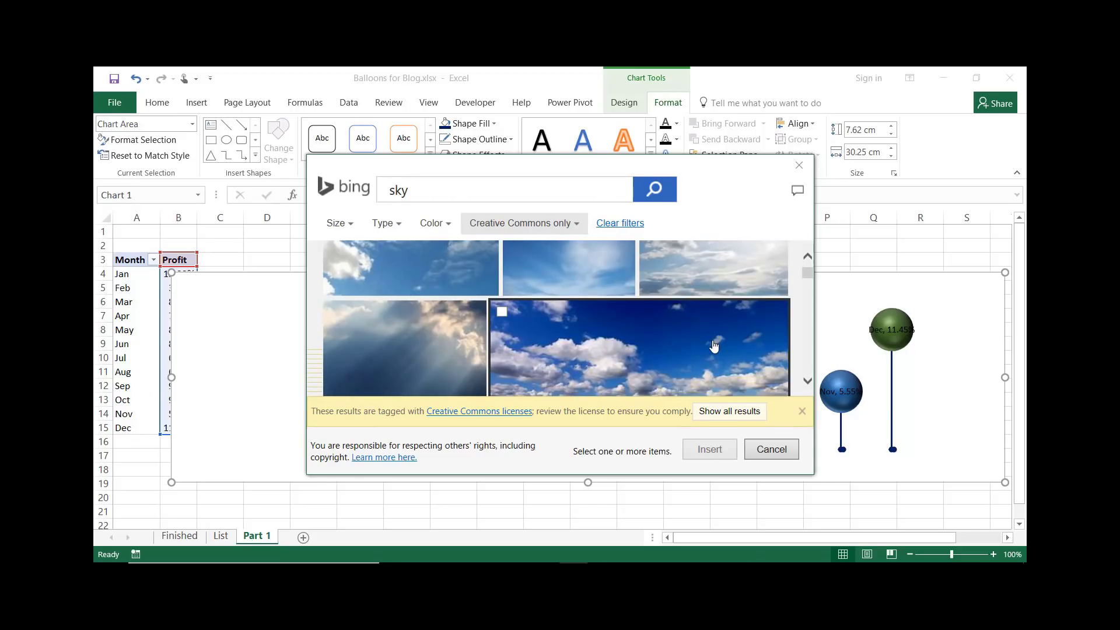
scroll(713, 348, down, 2)
scroll(645, 291, up, 1)
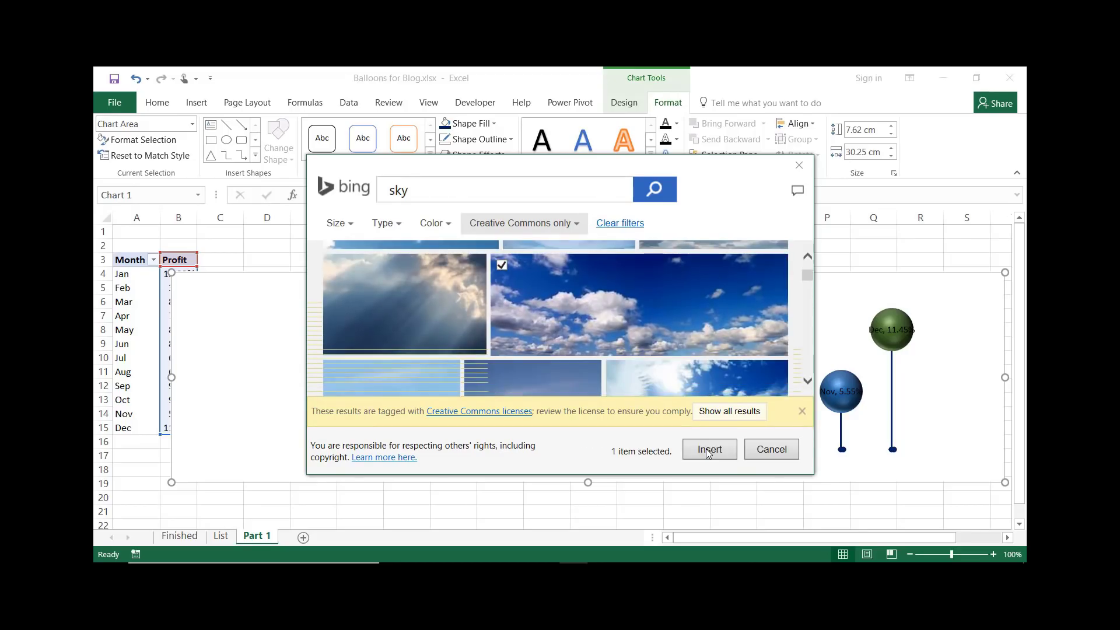
click(705, 450)
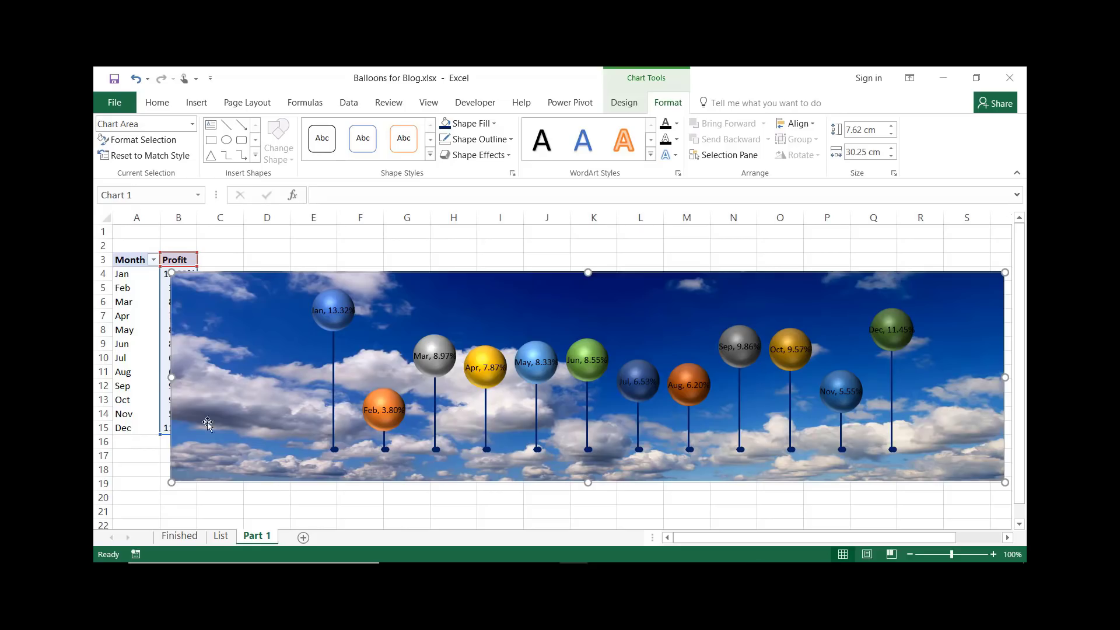
Draw a rectangle across the bottom of the chart, about 23.41 cm wide and 1.84 cm high
click(198, 104)
click(314, 142)
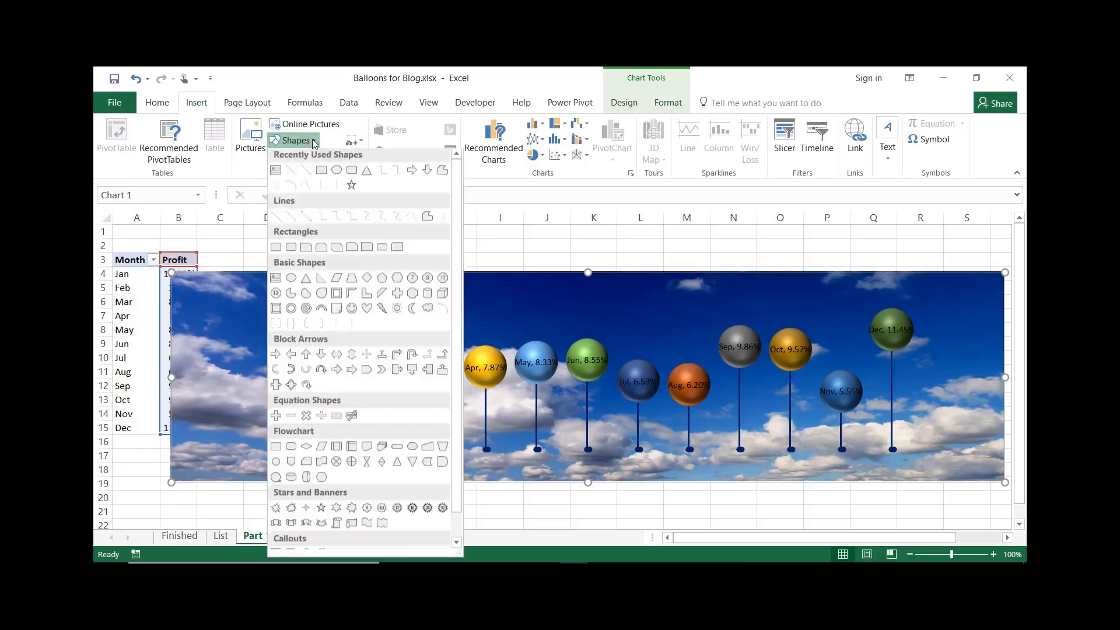
click(323, 175)
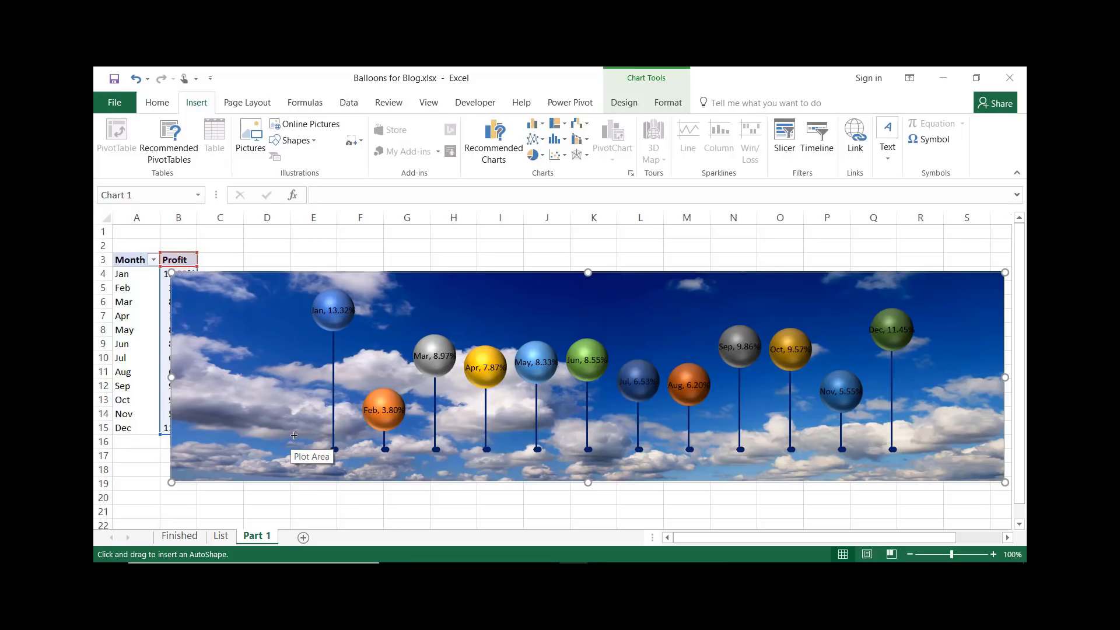
mouse_move(294, 430)
mouse_down()
mouse_move(298, 474)
mouse_move(367, 479)
mouse_move(688, 499)
mouse_move(939, 482)
mouse_up()
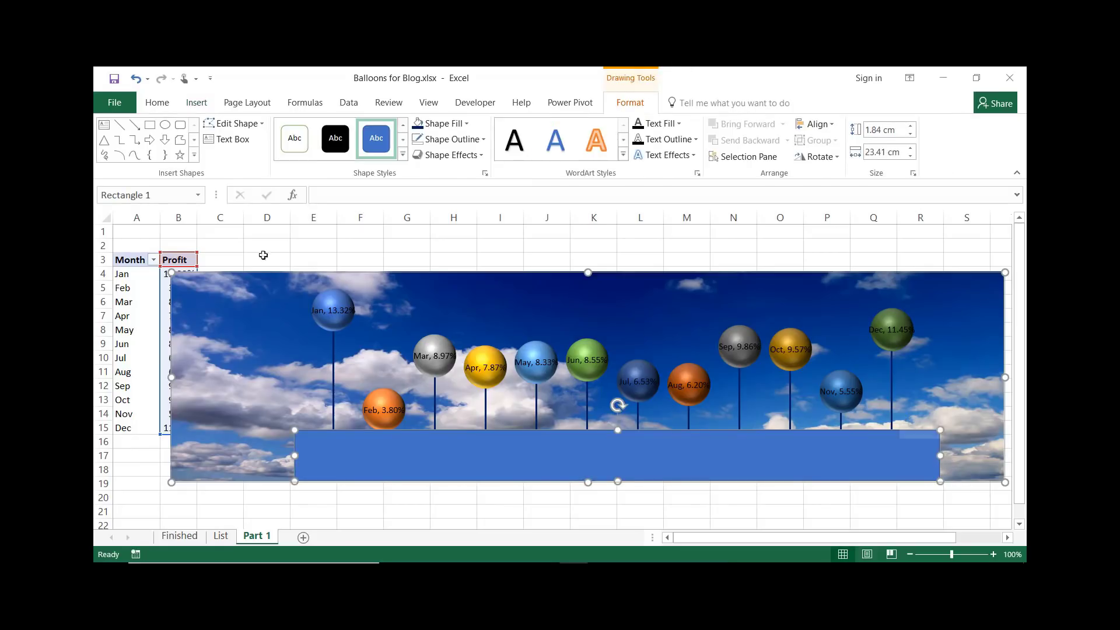
Fill the rectangle with a grass picture found through a Bing image search for "grass"
click(466, 128)
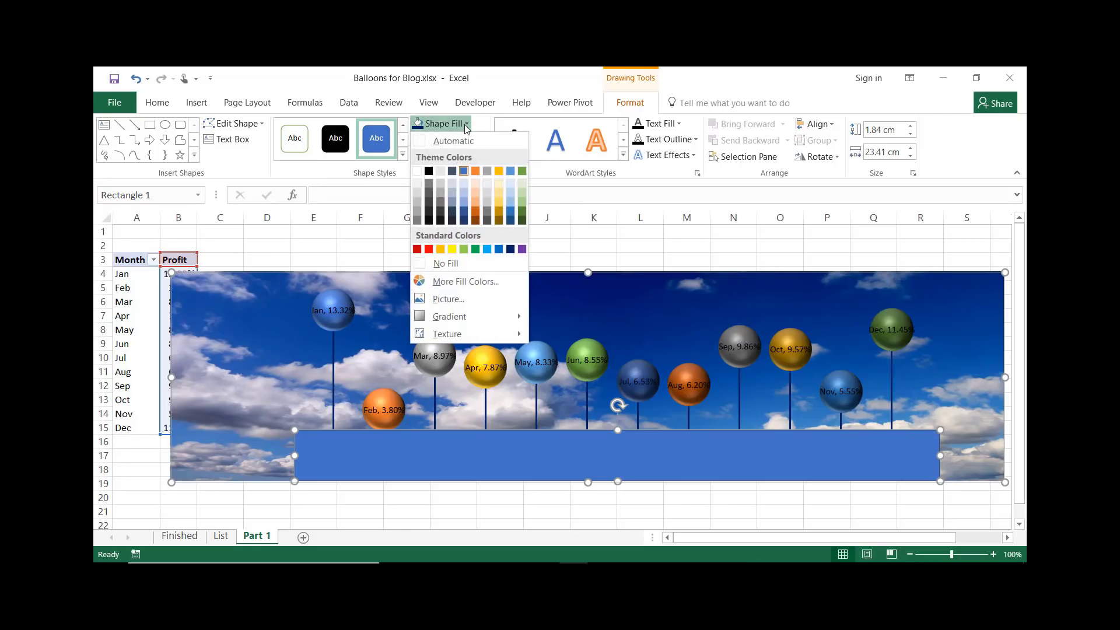
click(449, 299)
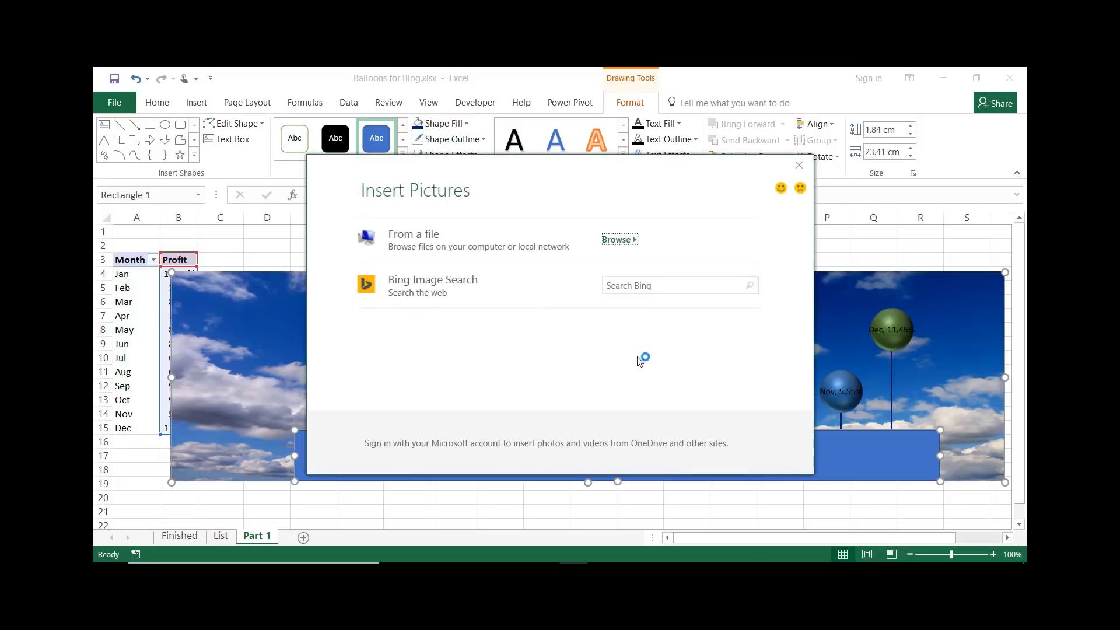
click(618, 279)
text(gr)
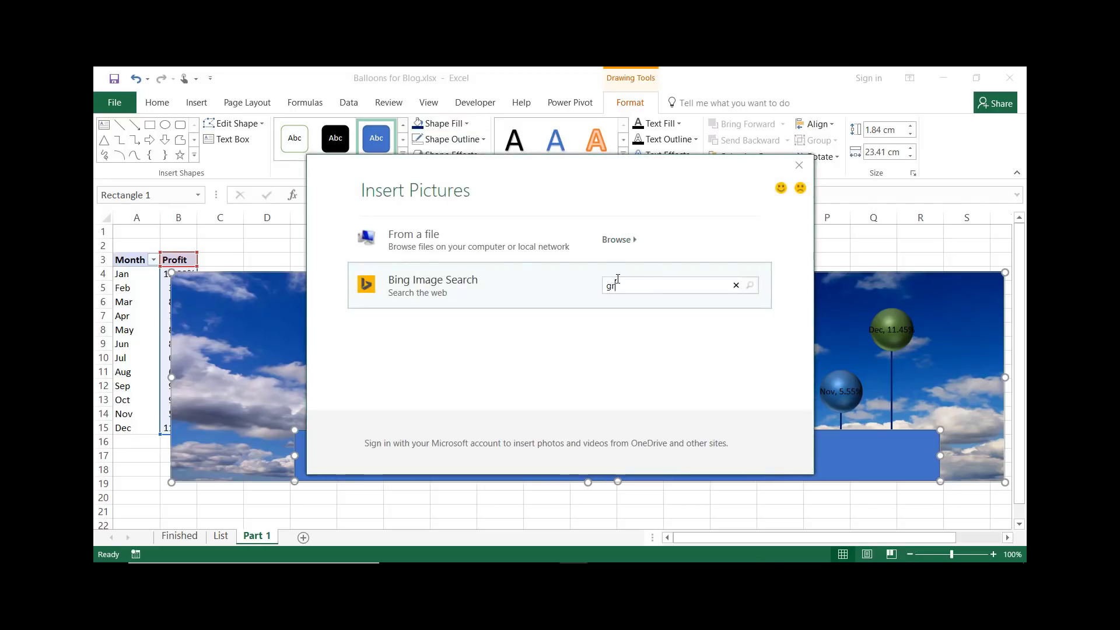
text(ass)
key(Return)
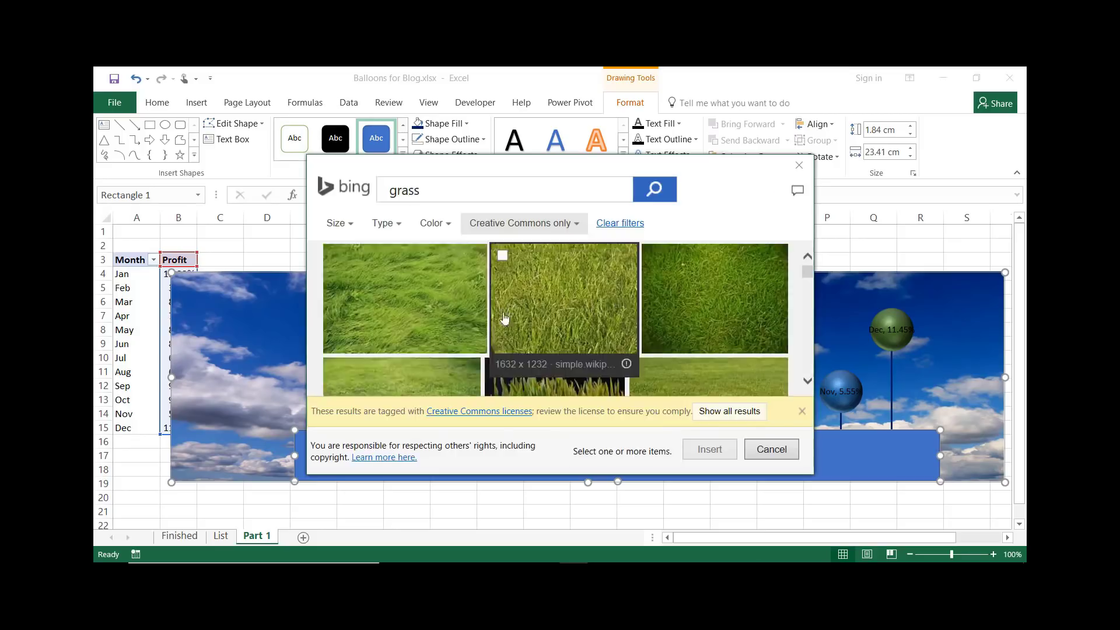
click(672, 299)
click(708, 453)
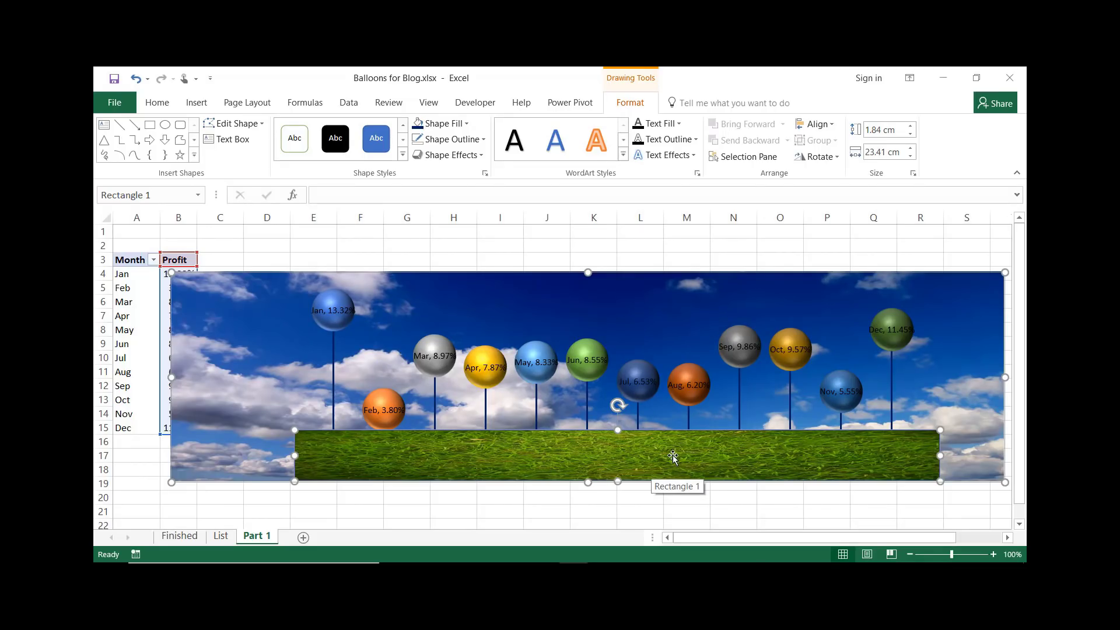
Apply a perspective 3-D rotation preset to the grass rectangle
click(481, 155)
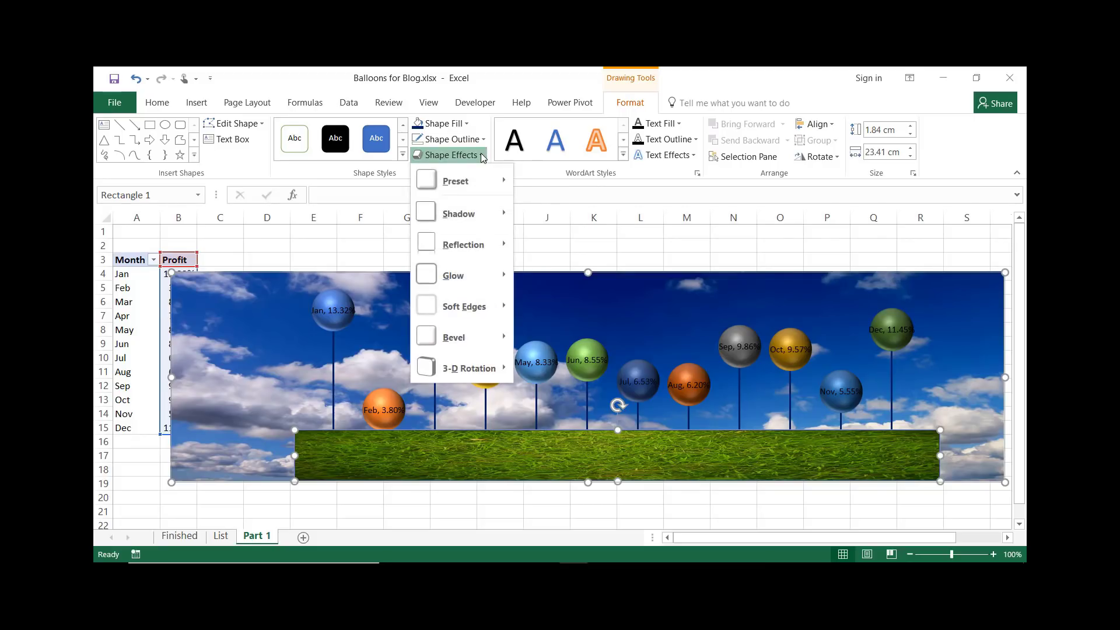
mouse_move(480, 368)
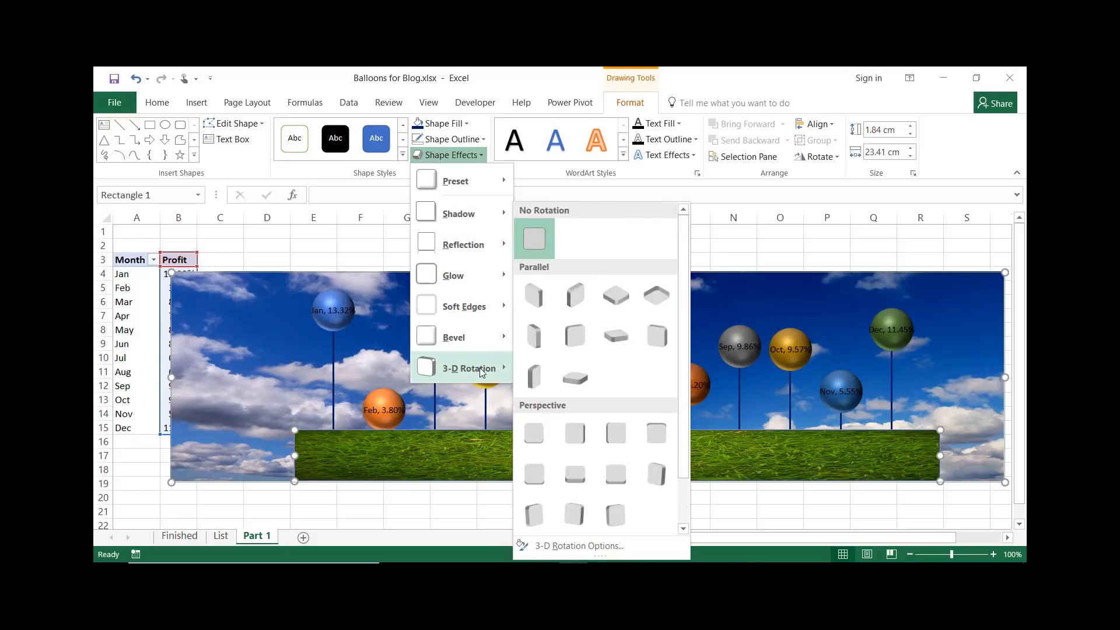
click(611, 474)
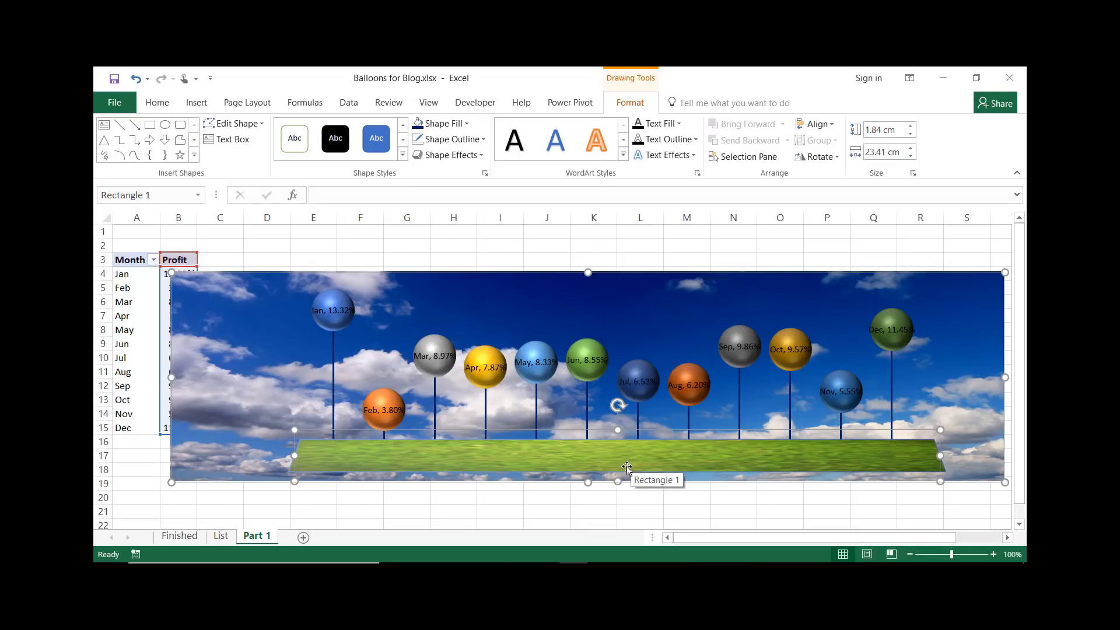
Increase the grass rectangle's 3-D rotation perspective to 120° in the rotation options
click(481, 155)
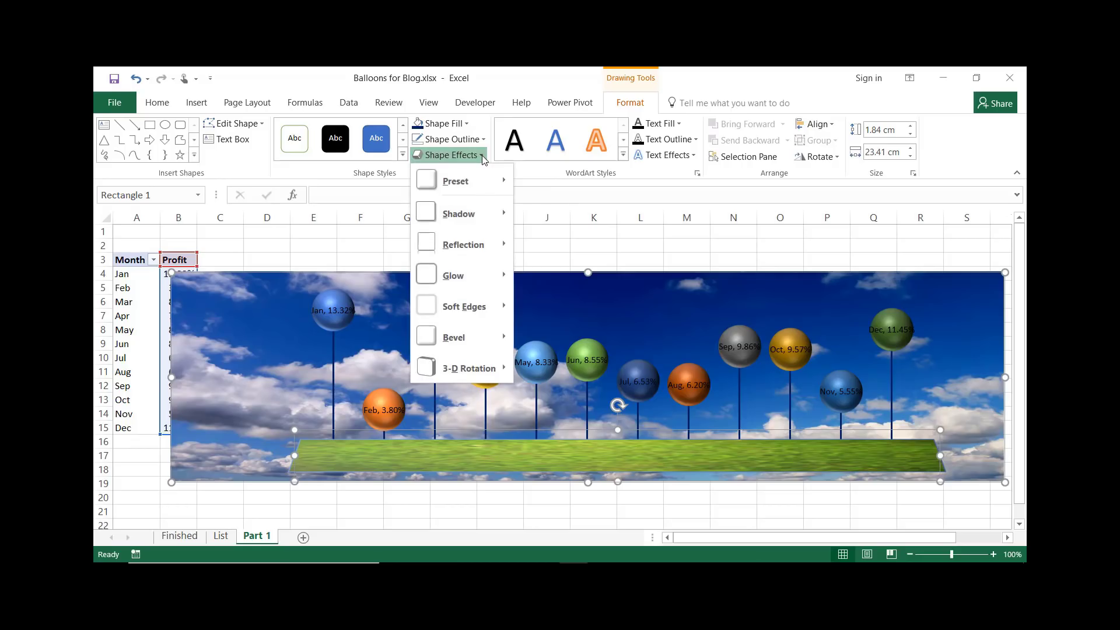
mouse_move(505, 375)
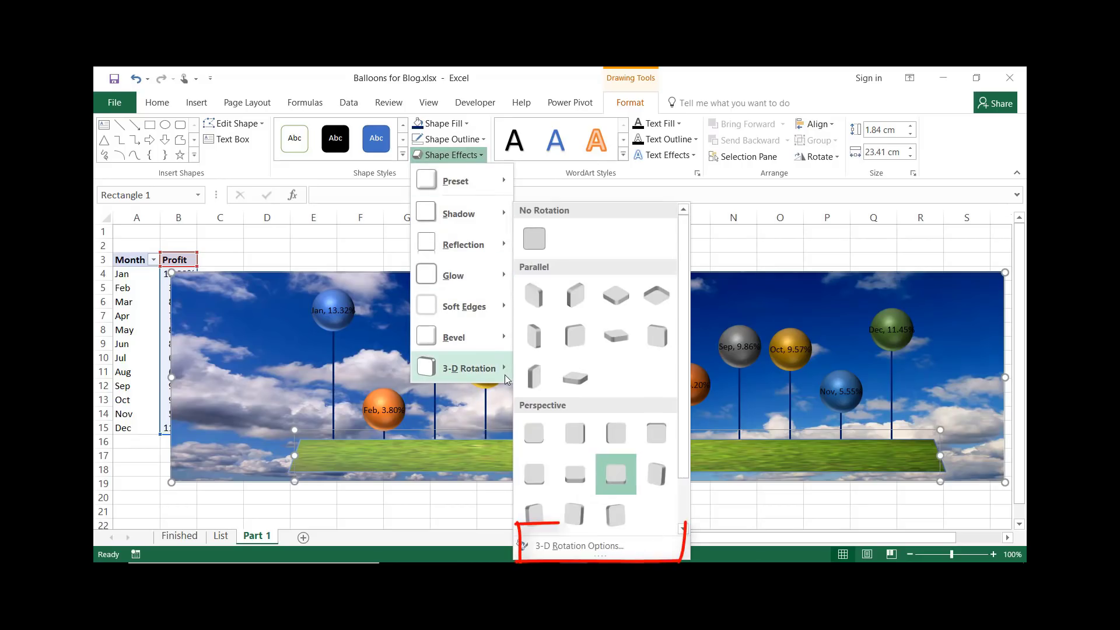
click(587, 545)
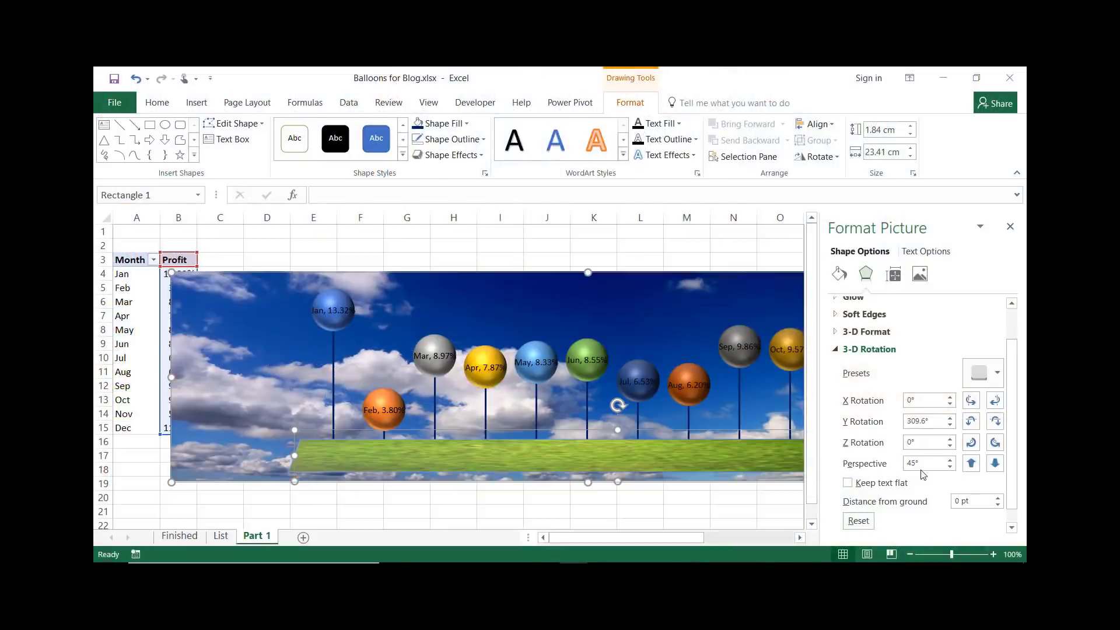
click(950, 462)
click(950, 462)
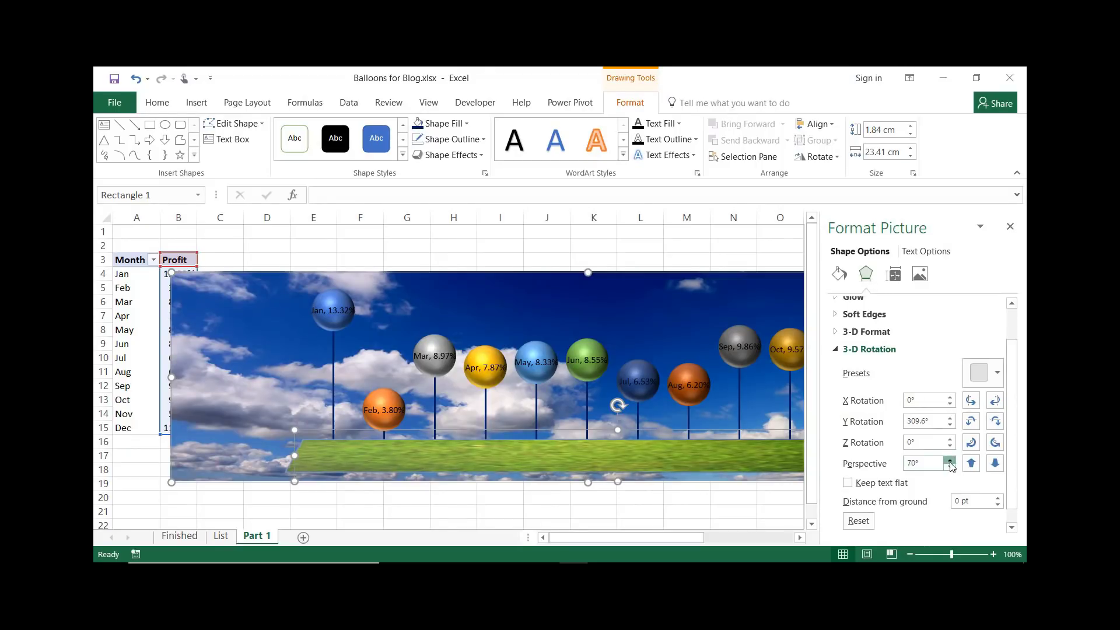
click(950, 462)
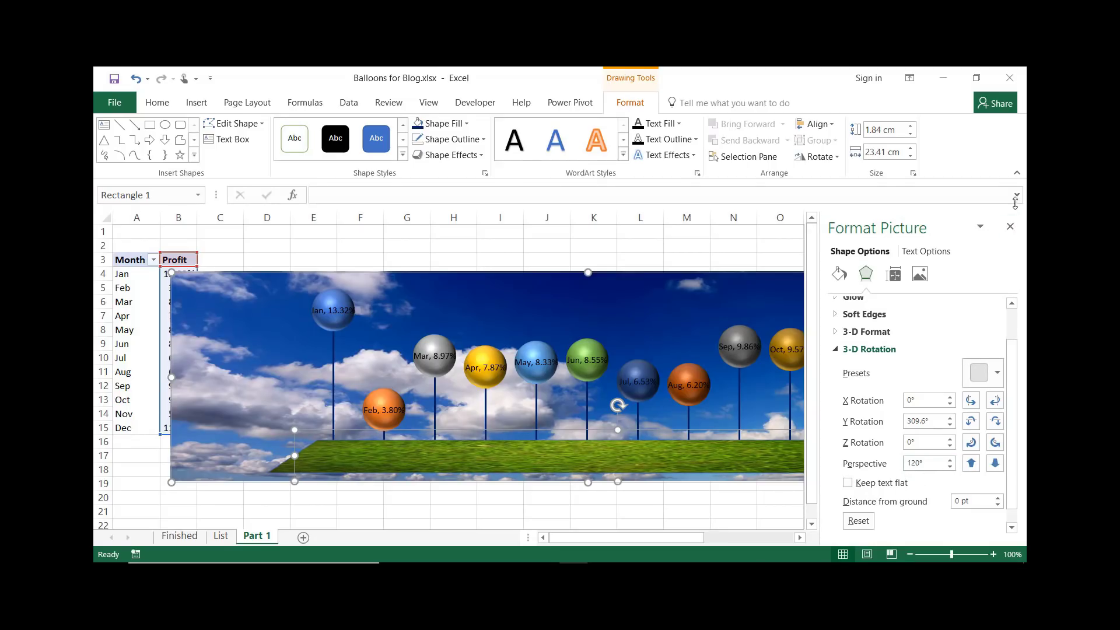
click(1010, 227)
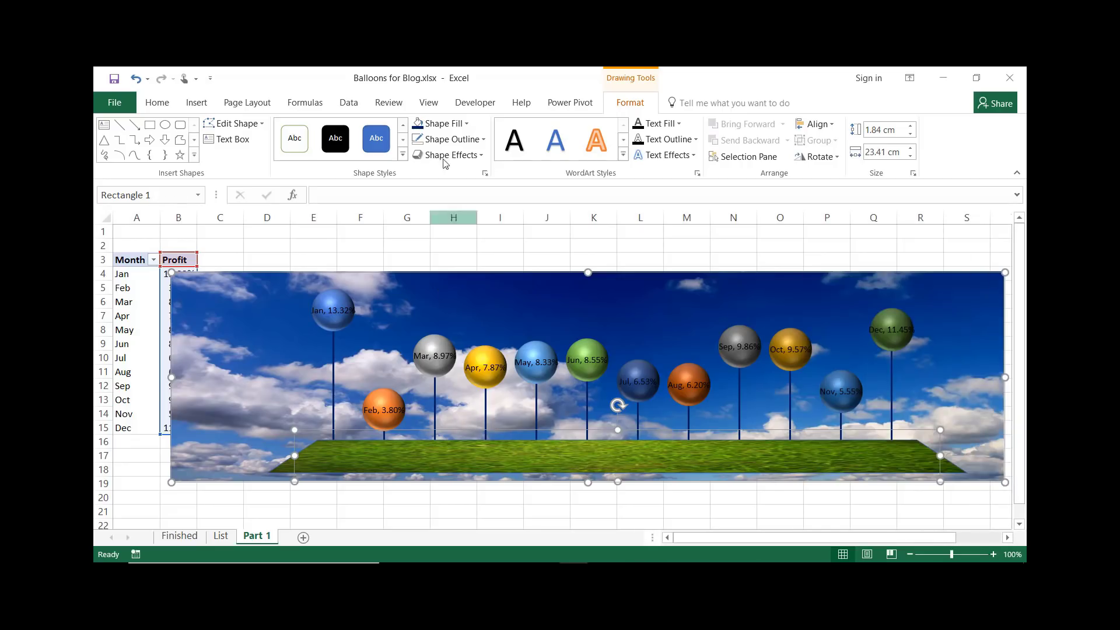
Apply a Convex bevel to the grass rectangle and reduce its height to about 1.1 cm
click(481, 156)
mouse_move(461, 348)
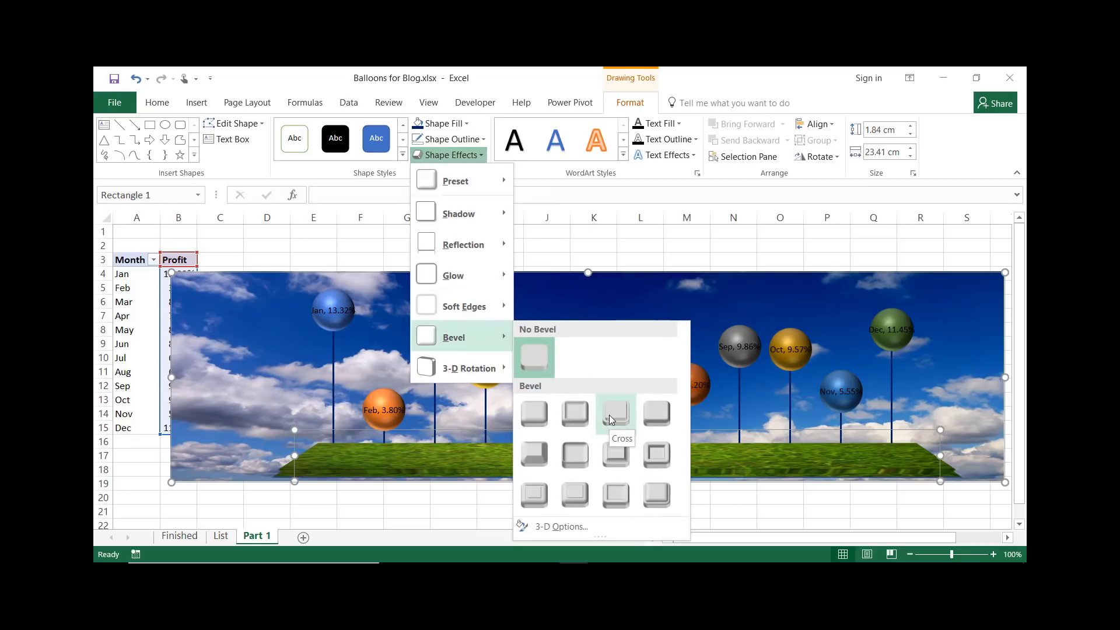
click(613, 455)
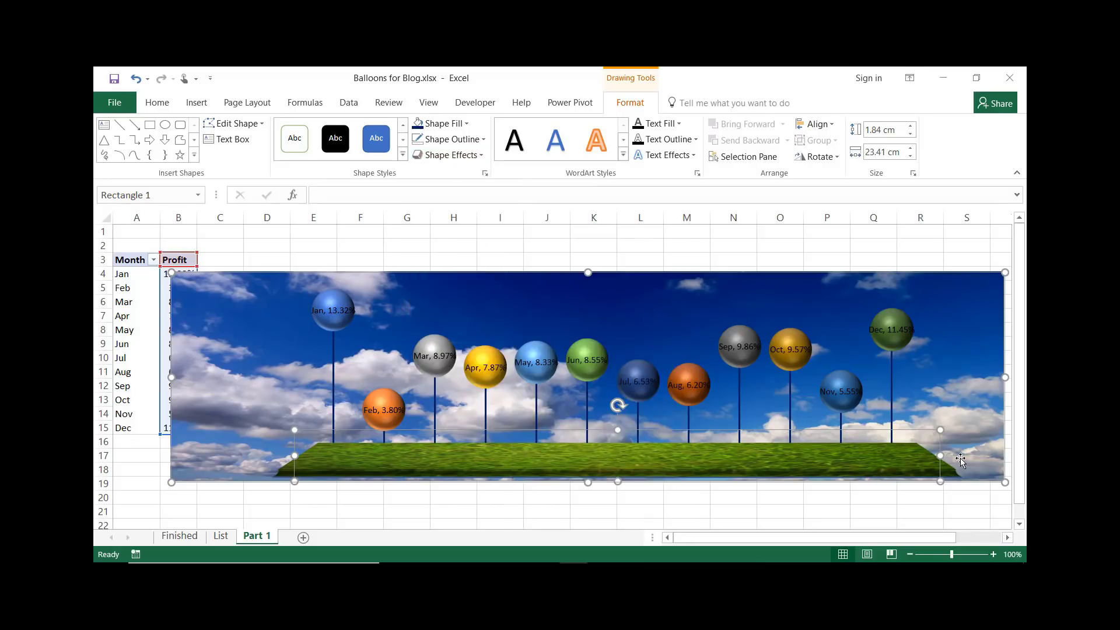
drag(617, 429, 620, 450)
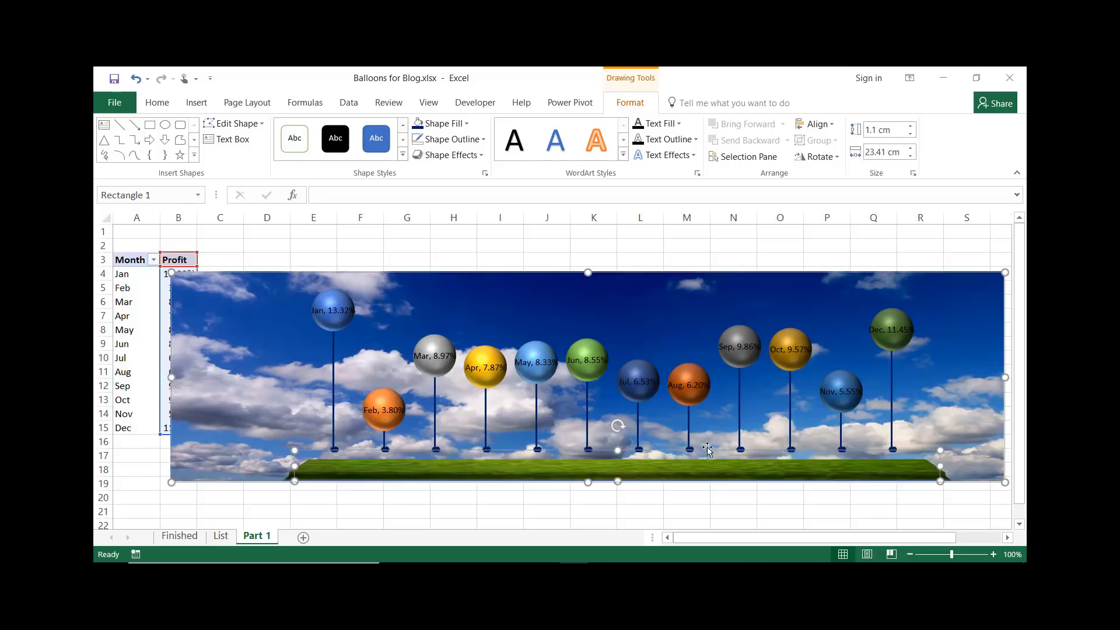
click(532, 500)
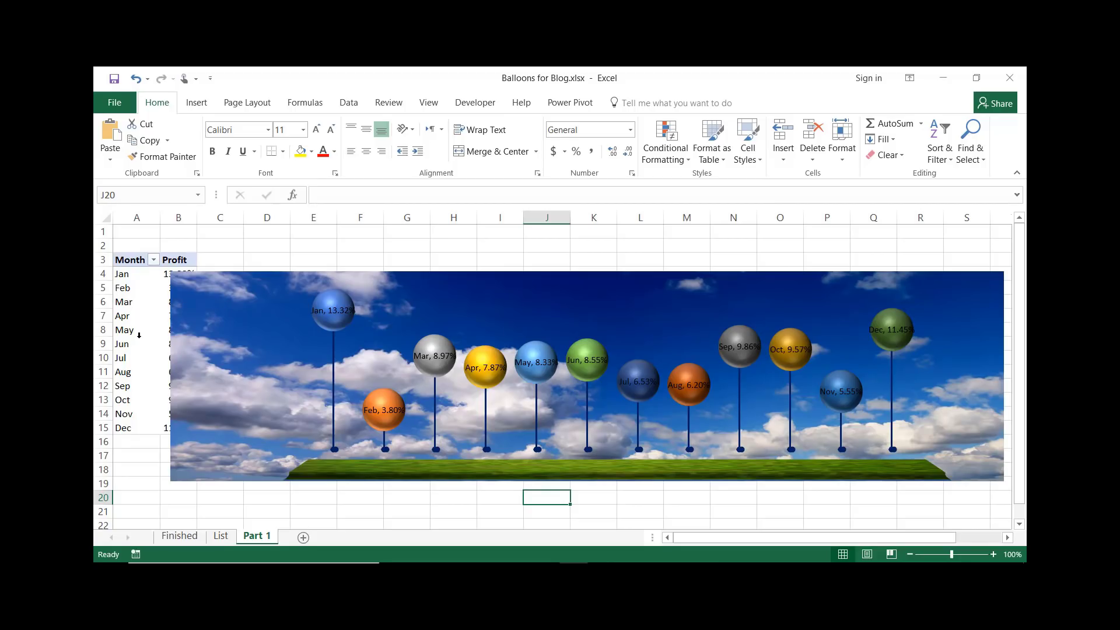
Insert Region and Sales Rep slicers for the pivot table and move the Region slicer over the chart's left side
click(127, 288)
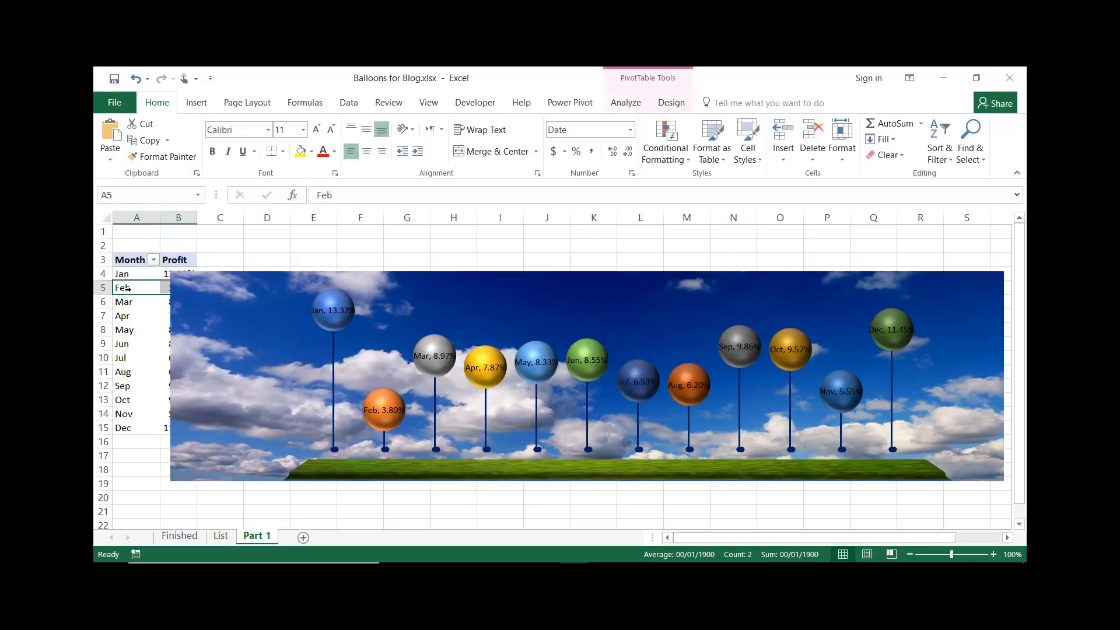
click(626, 103)
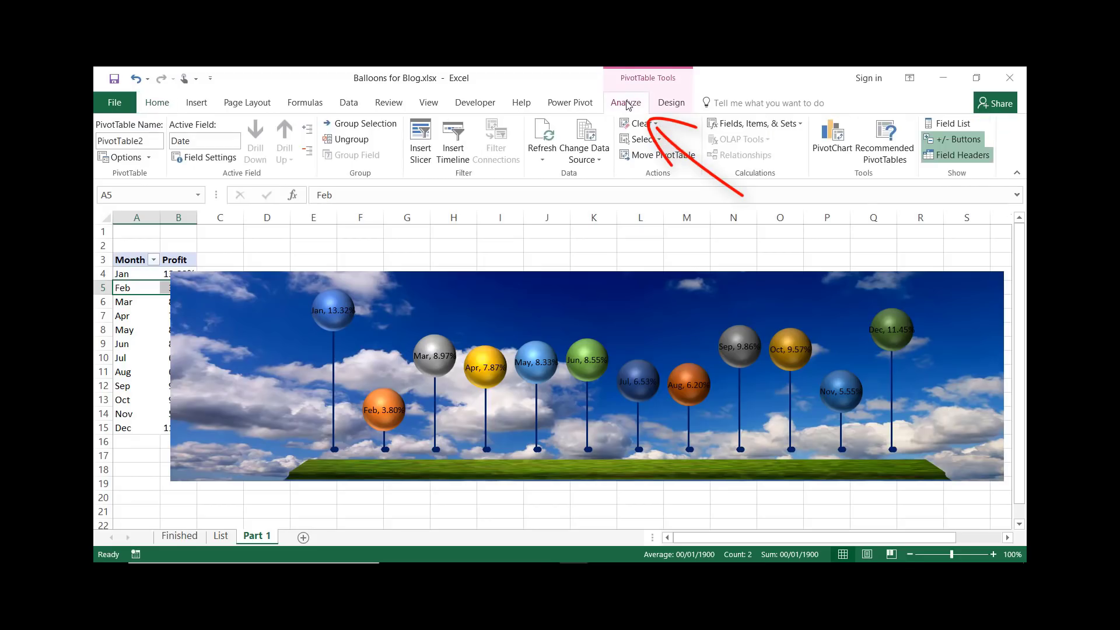
click(422, 140)
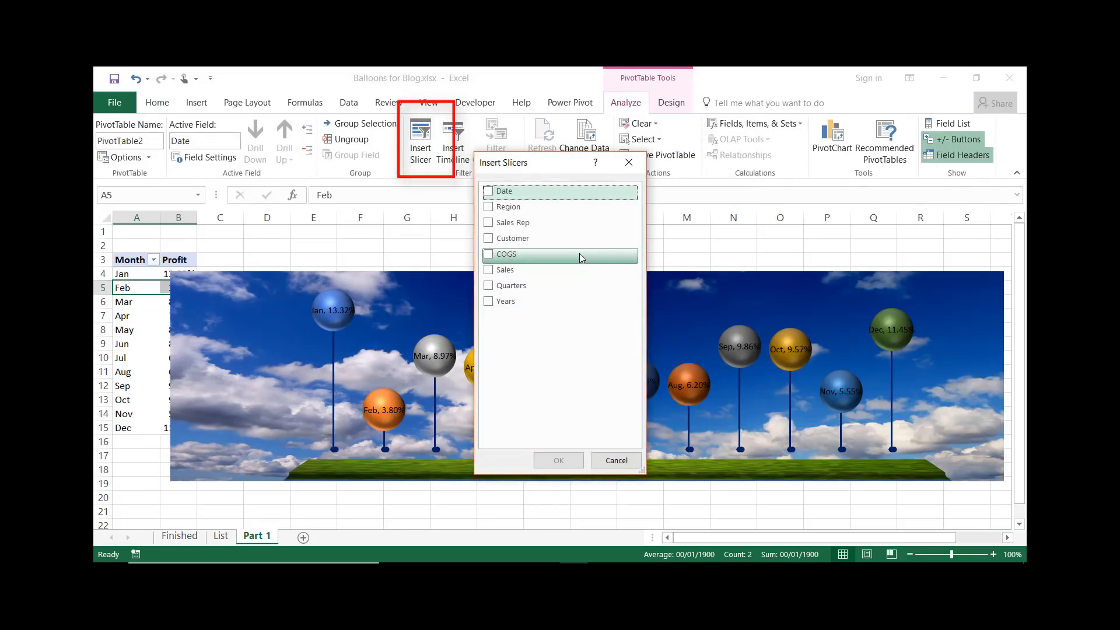
click(490, 209)
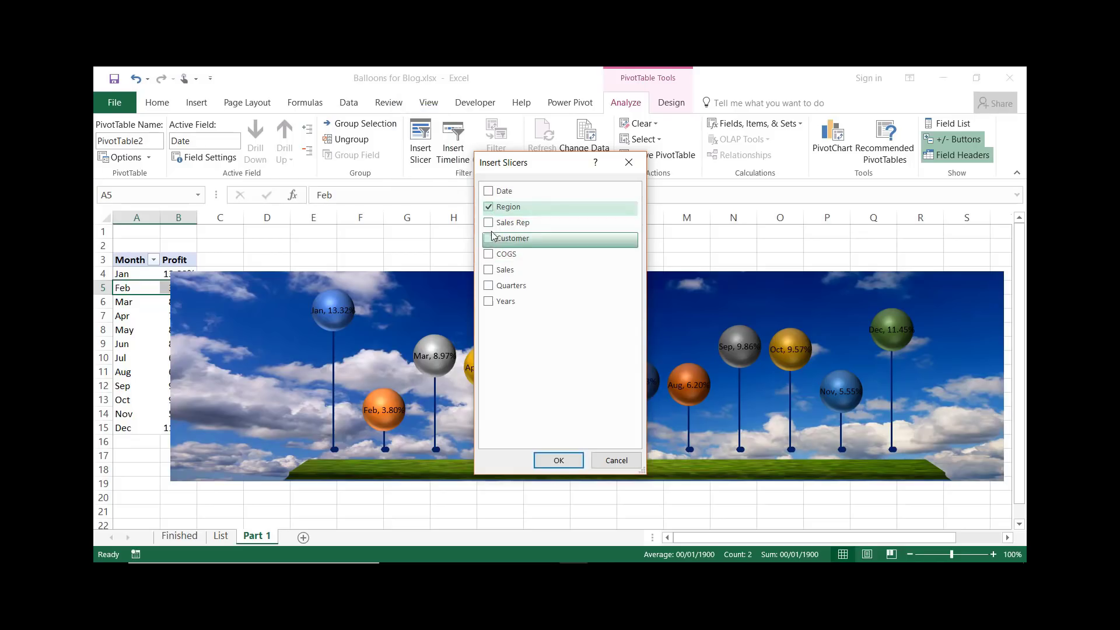
click(490, 224)
click(571, 460)
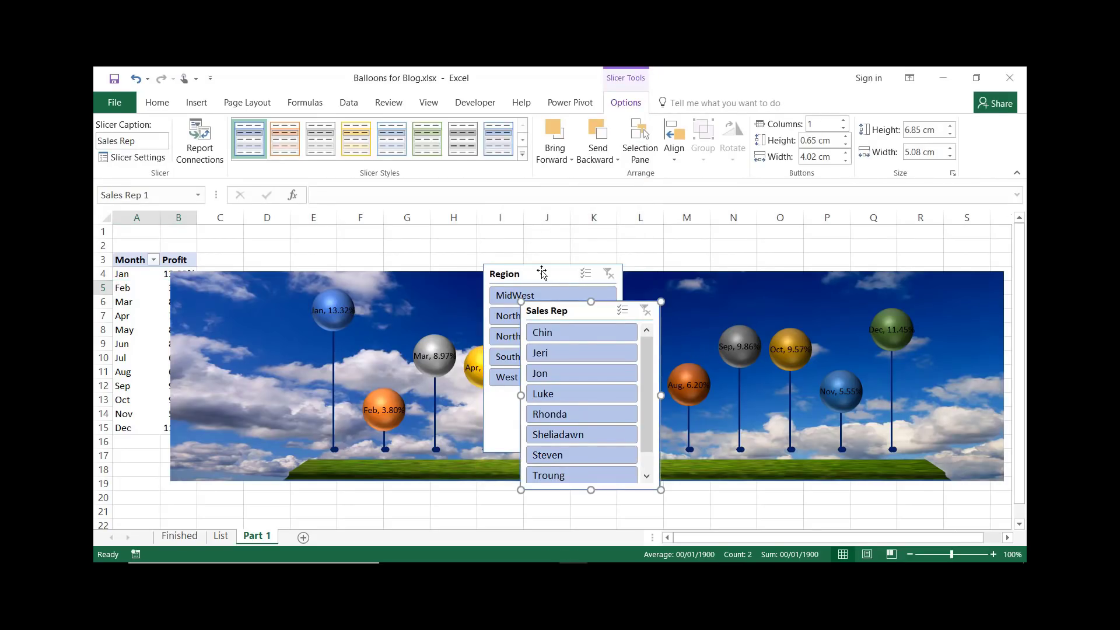
drag(542, 273, 224, 281)
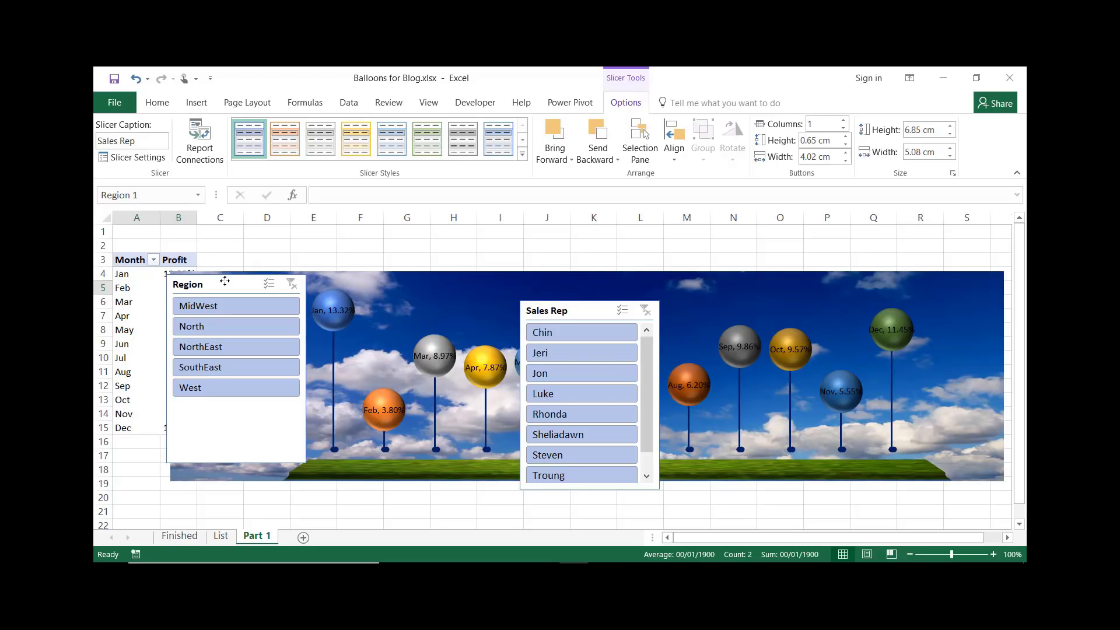
drag(224, 281, 224, 281)
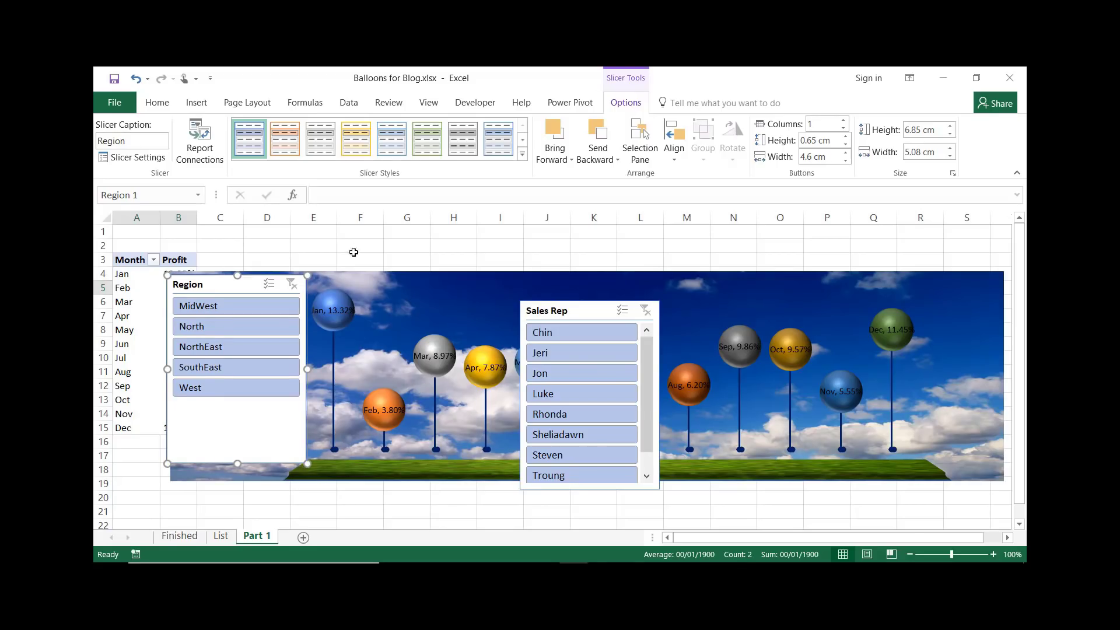
Apply a dark green style to the Region slicer, arrange its buttons in 2 columns and shorten it to fit
click(522, 154)
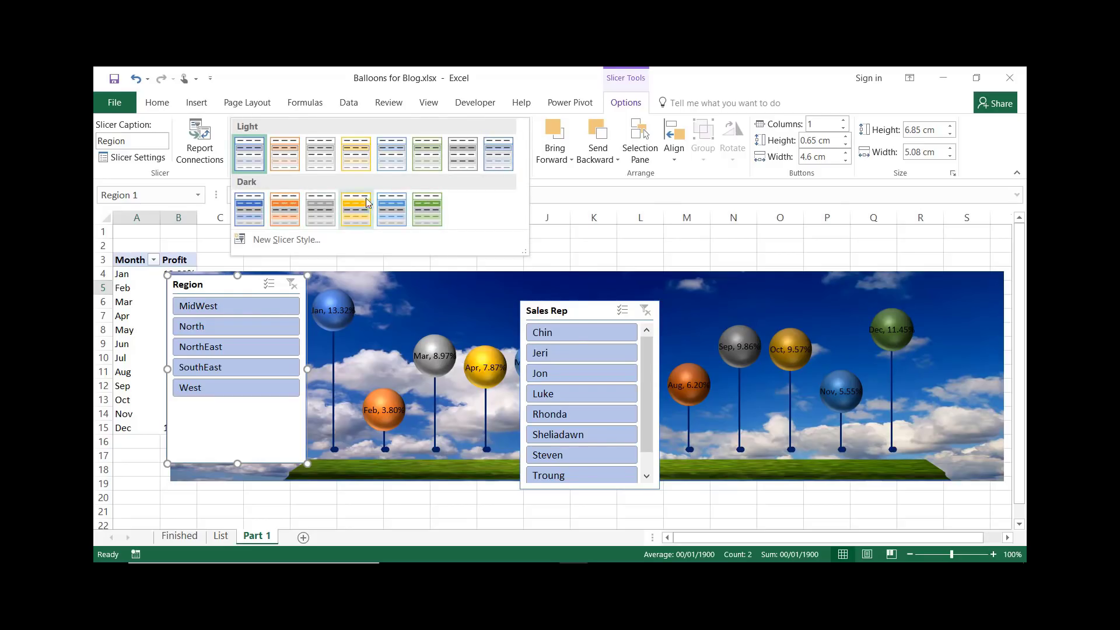
click(427, 208)
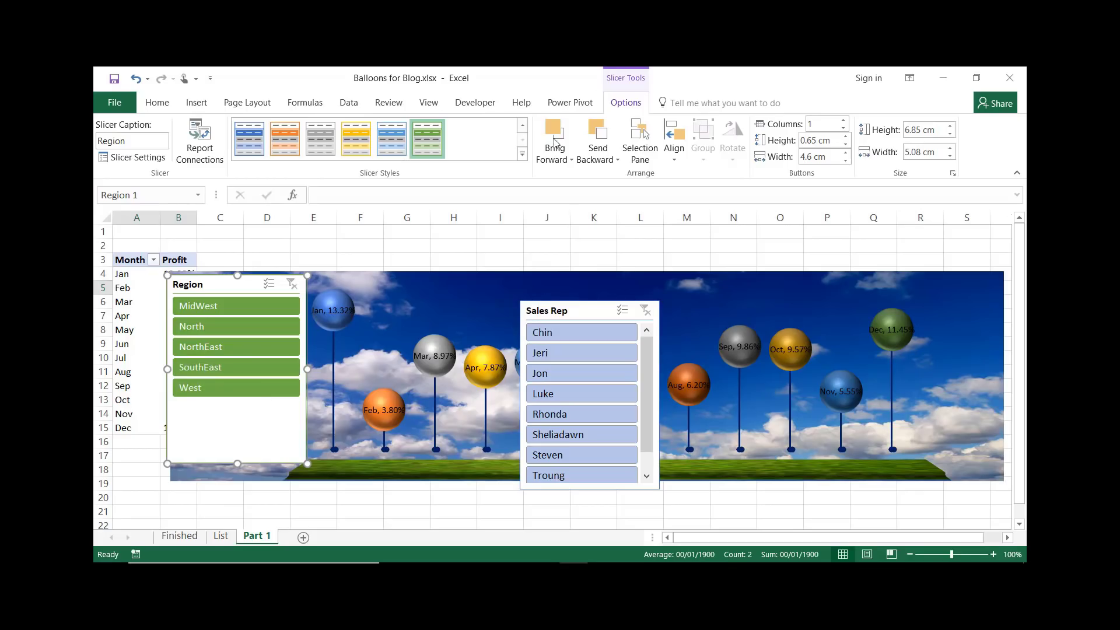
click(843, 121)
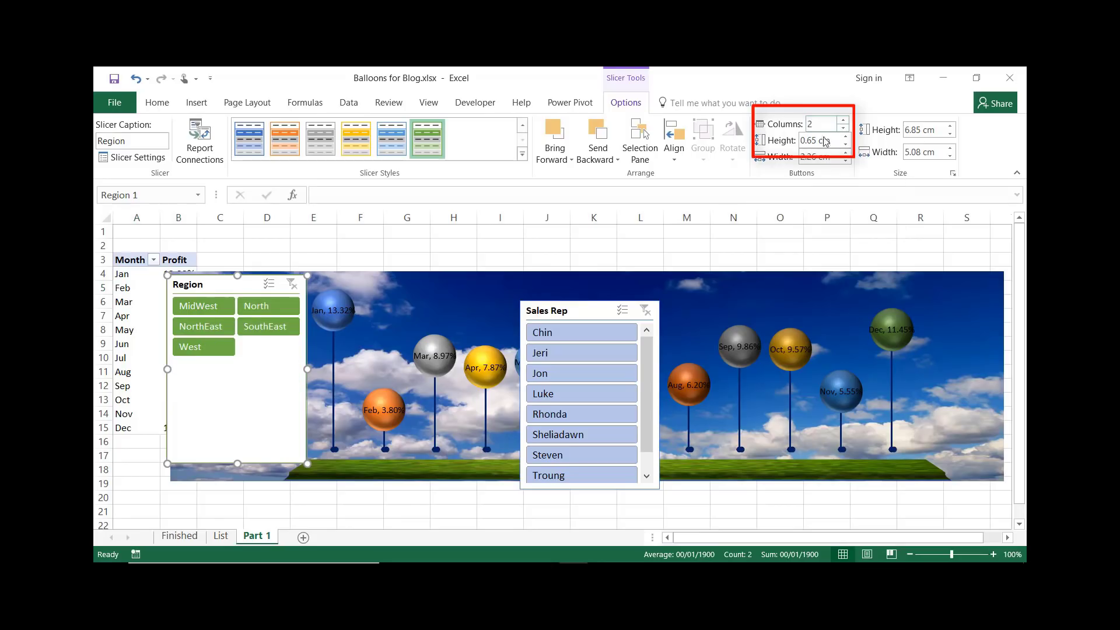
drag(238, 463, 236, 366)
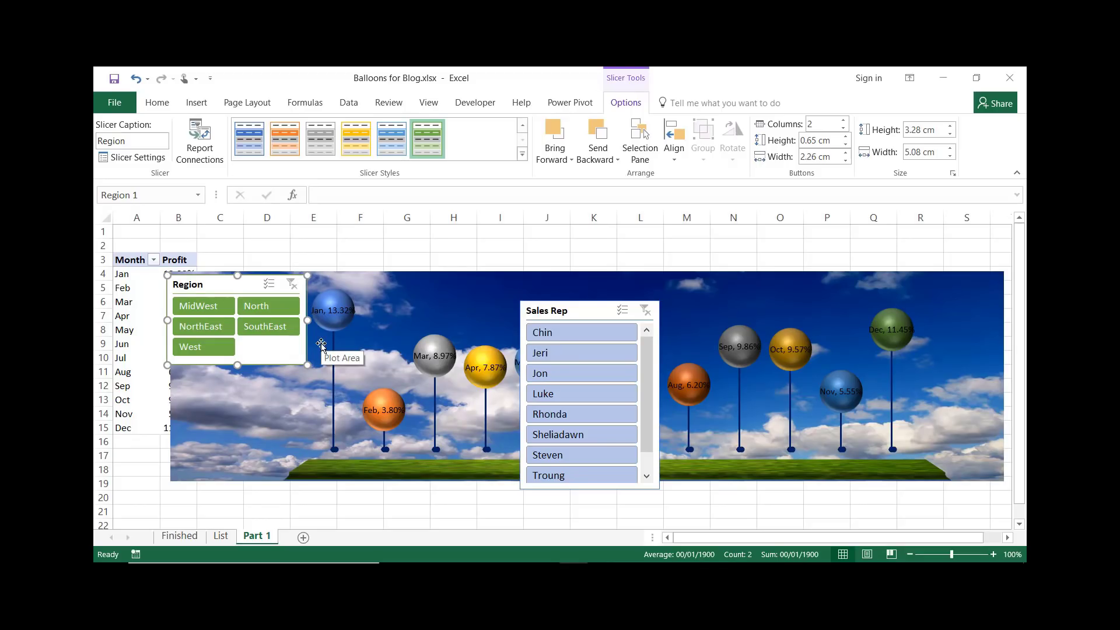
Apply a dark orange style to the Sales Rep slicer and arrange its buttons in 3 columns
click(580, 309)
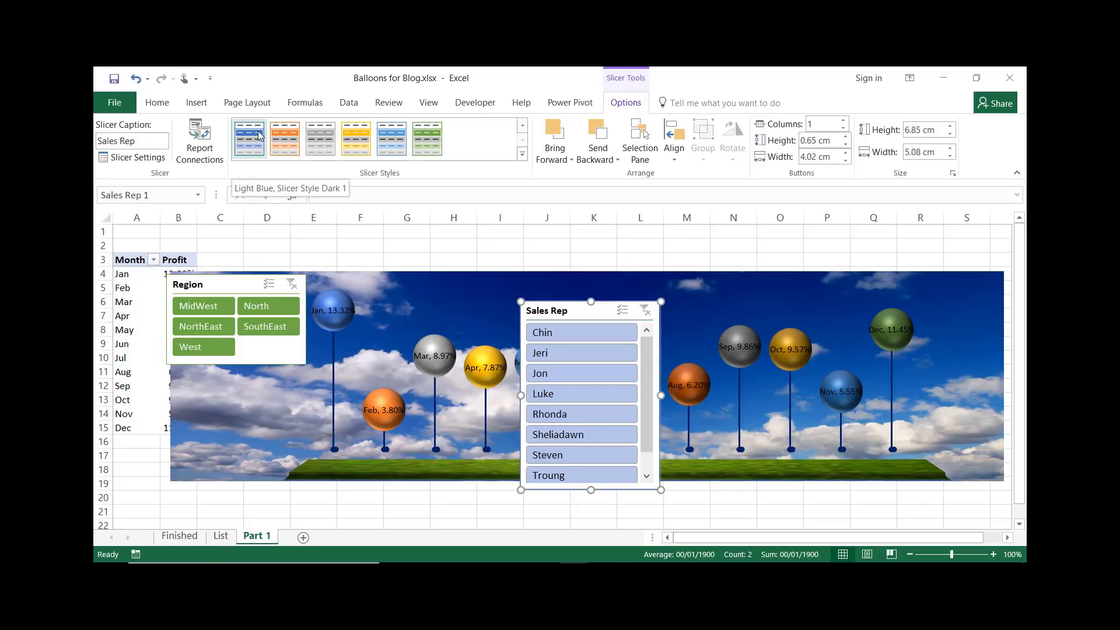
click(280, 138)
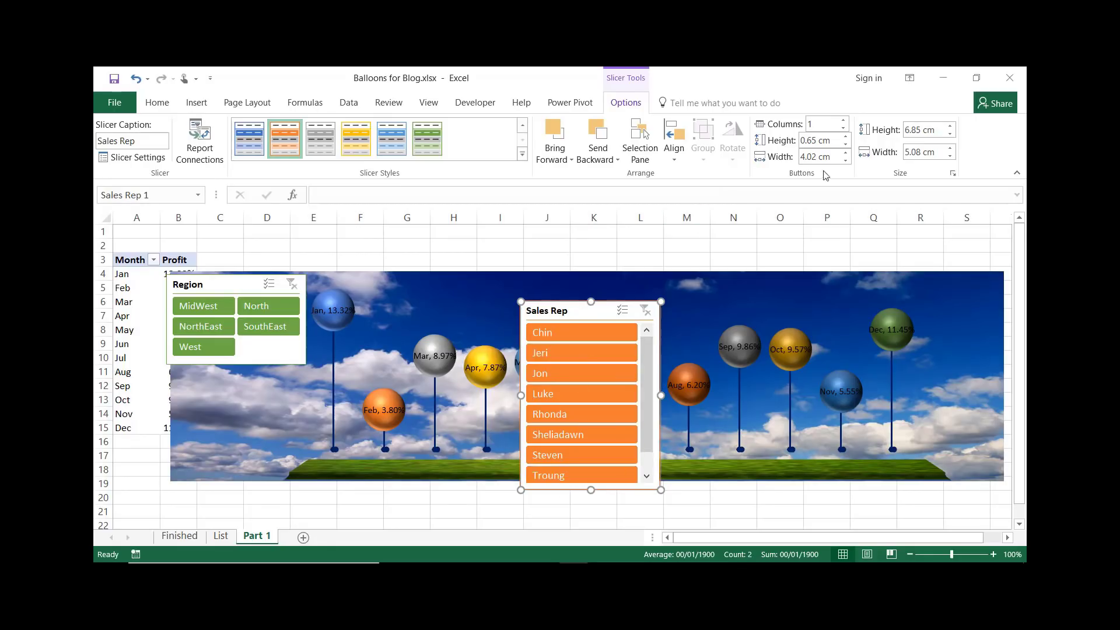
click(843, 121)
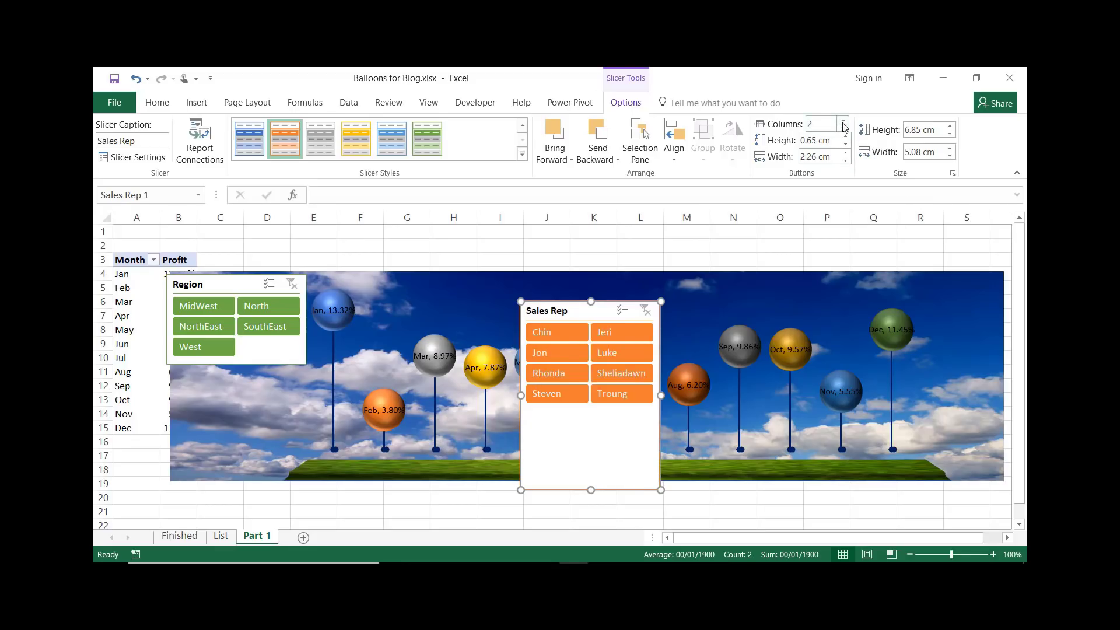
click(843, 122)
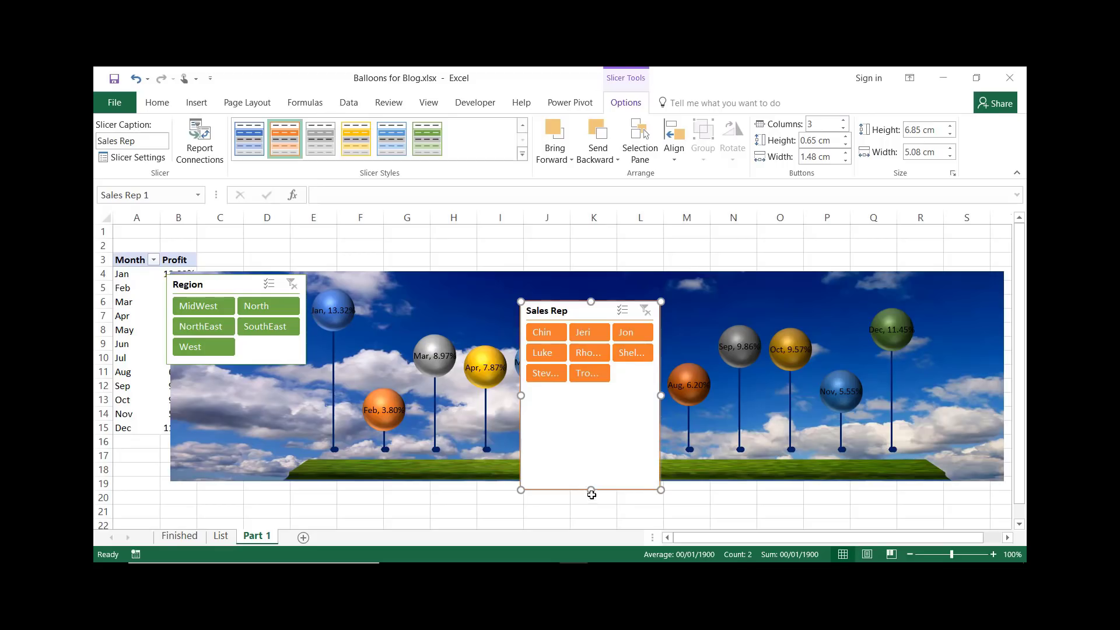
Shorten the Sales Rep slicer to about 3.3 cm and move it below the Region slicer
drag(591, 489, 591, 392)
drag(596, 313, 245, 379)
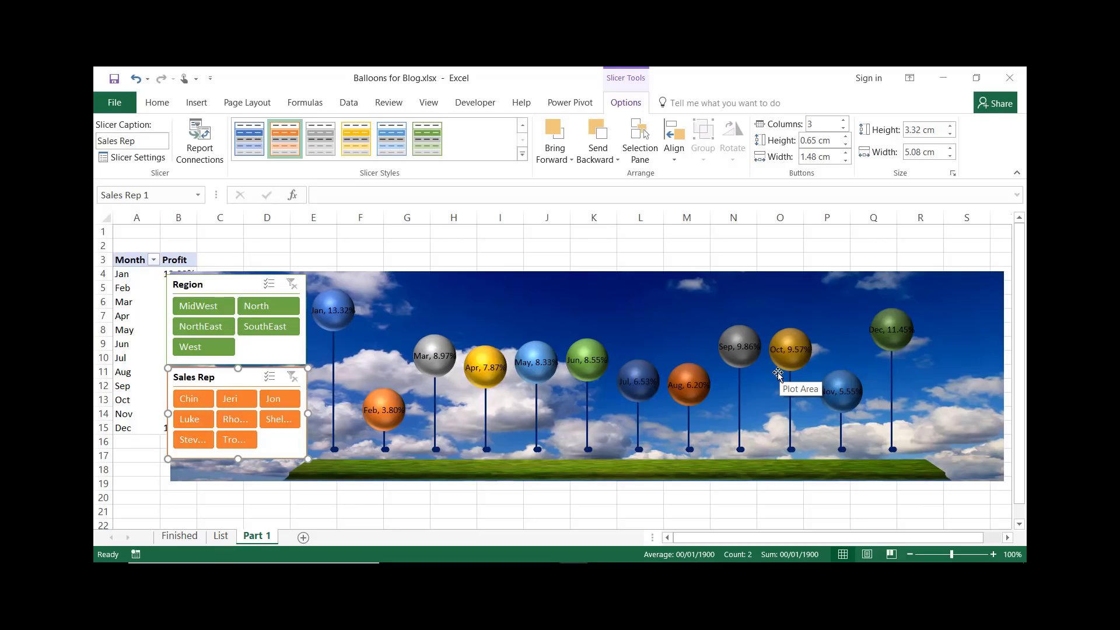
Insert a Date timeline for the pivot table
click(133, 301)
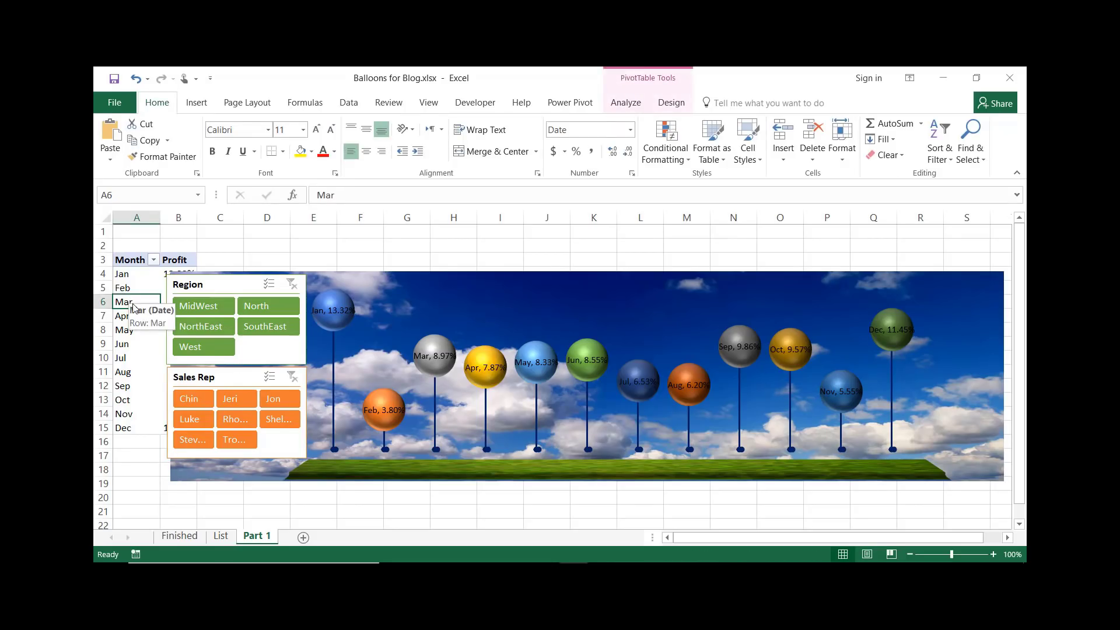
click(625, 105)
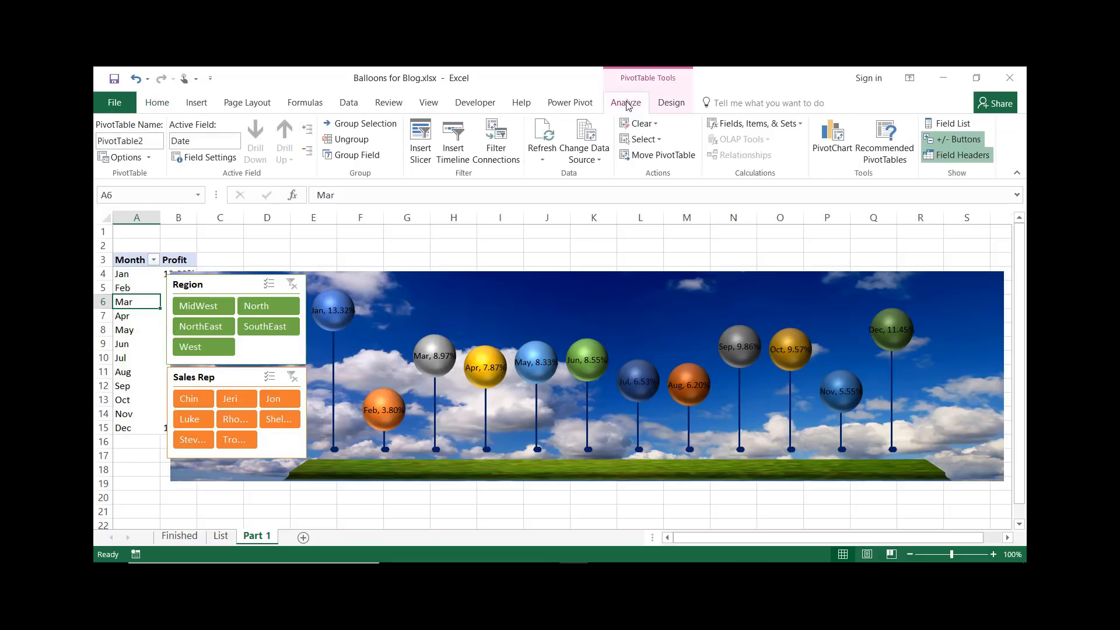
click(454, 158)
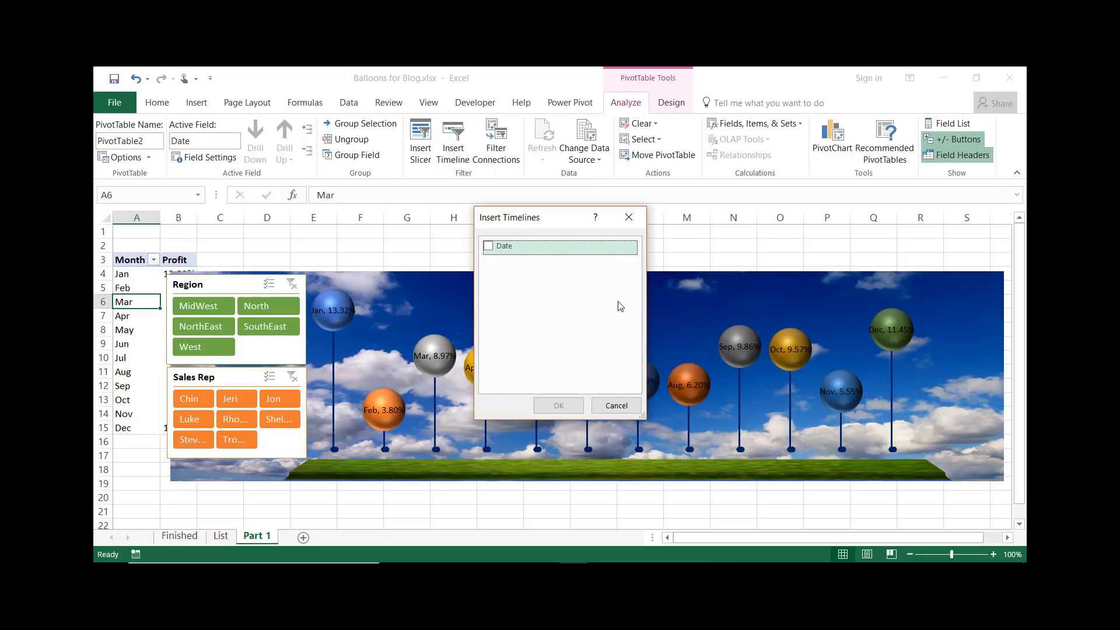
click(489, 248)
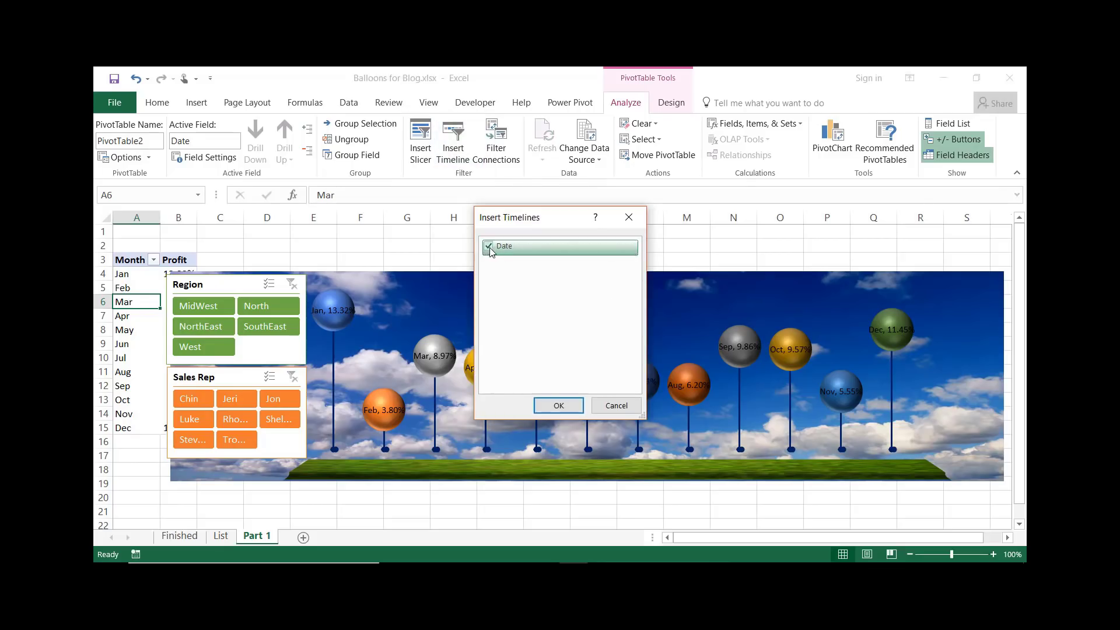
click(562, 407)
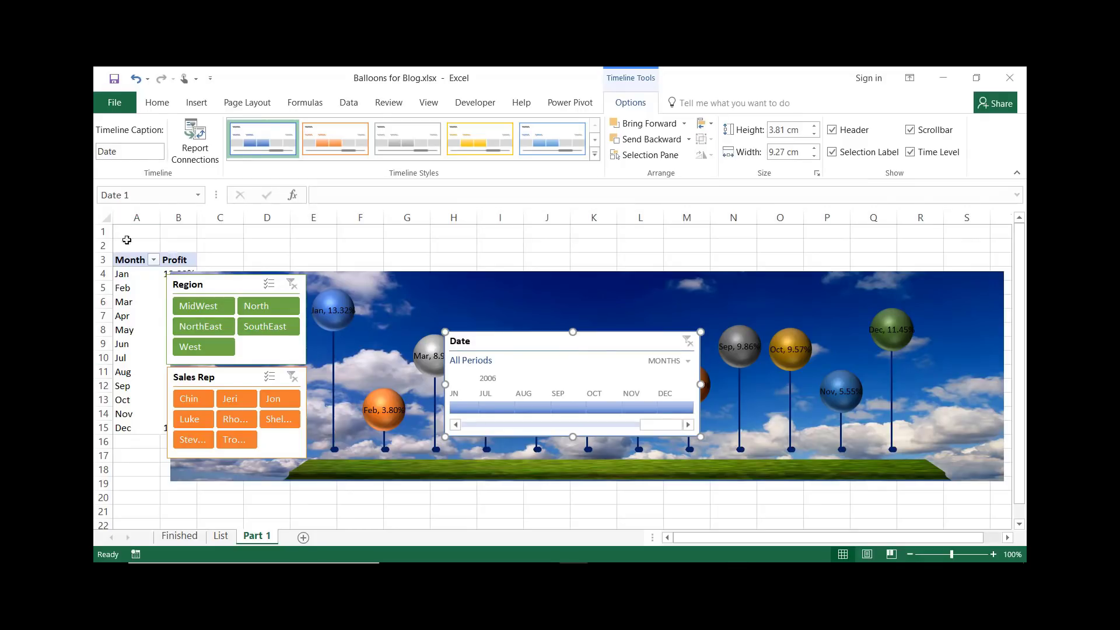
Extend the chart upward and move it to the sheet's top-left corner
click(582, 279)
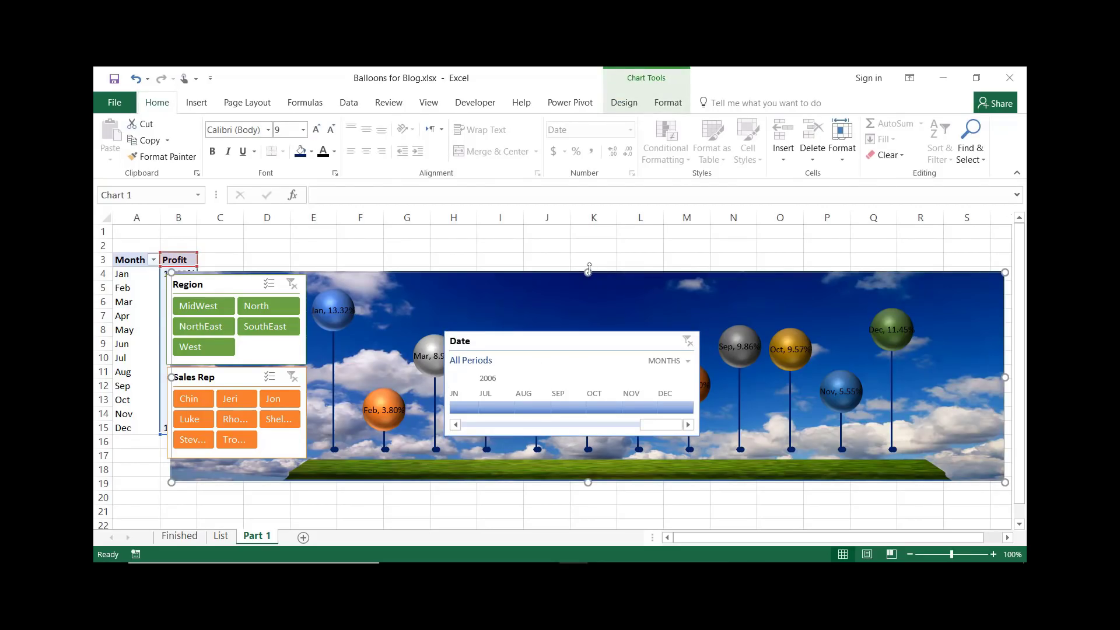
drag(588, 269, 588, 240)
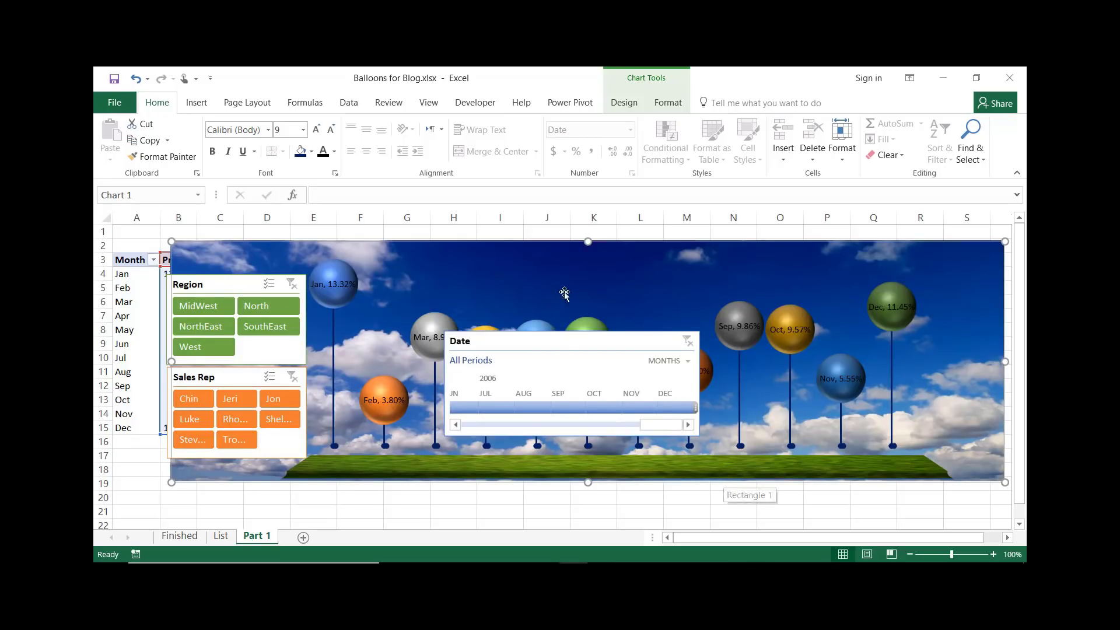
drag(537, 242, 460, 226)
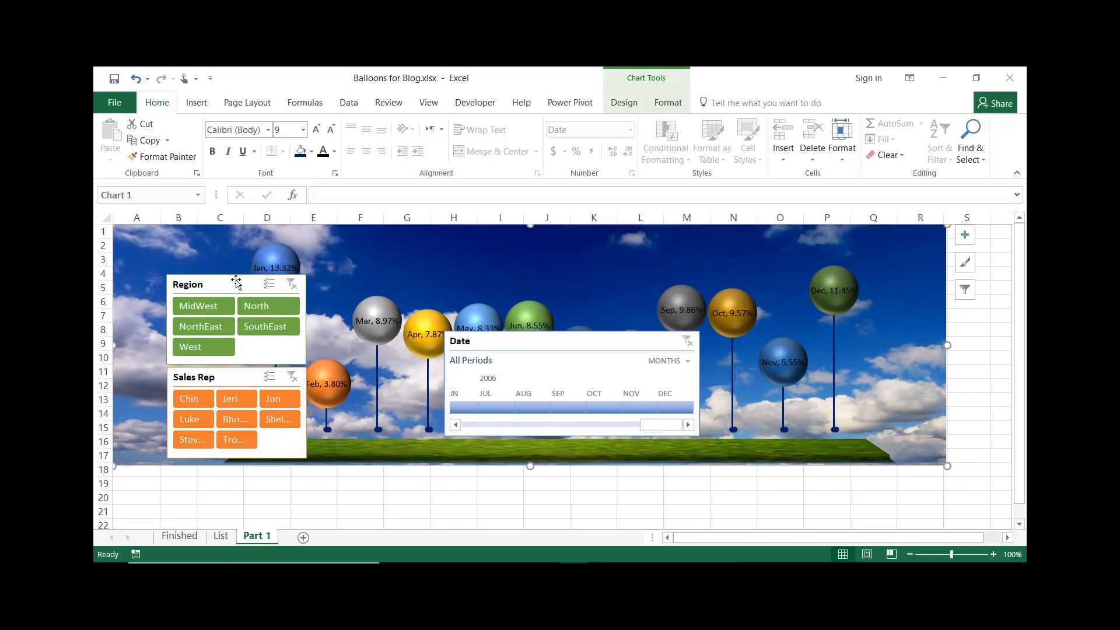
Stack the Region and Sales Rep slicers in the chart's top-left corner
drag(236, 282, 186, 238)
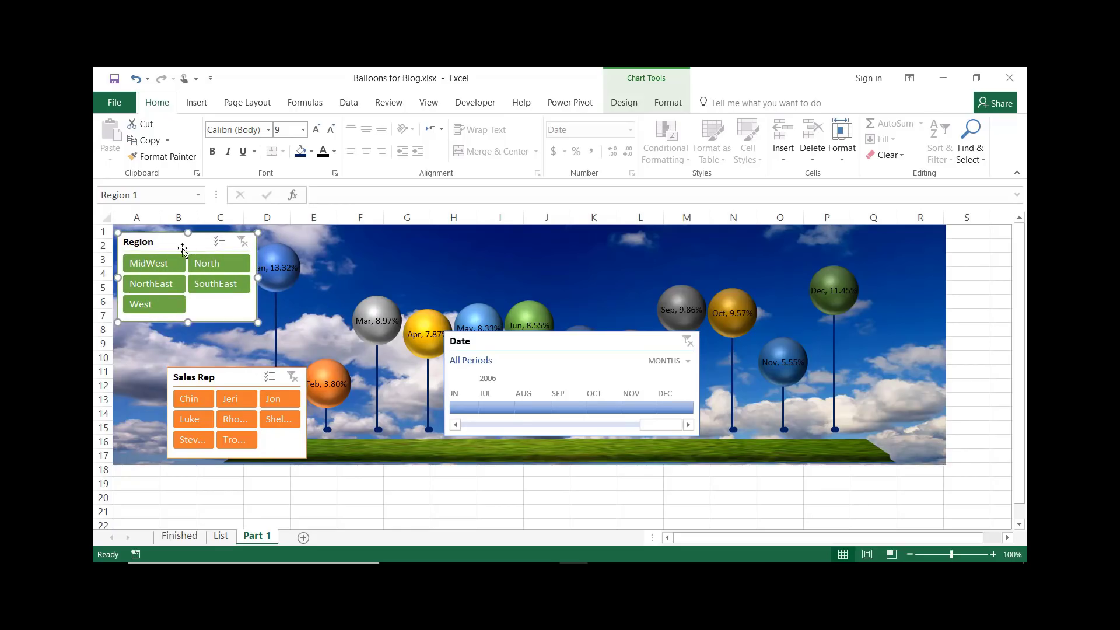
drag(231, 376, 183, 334)
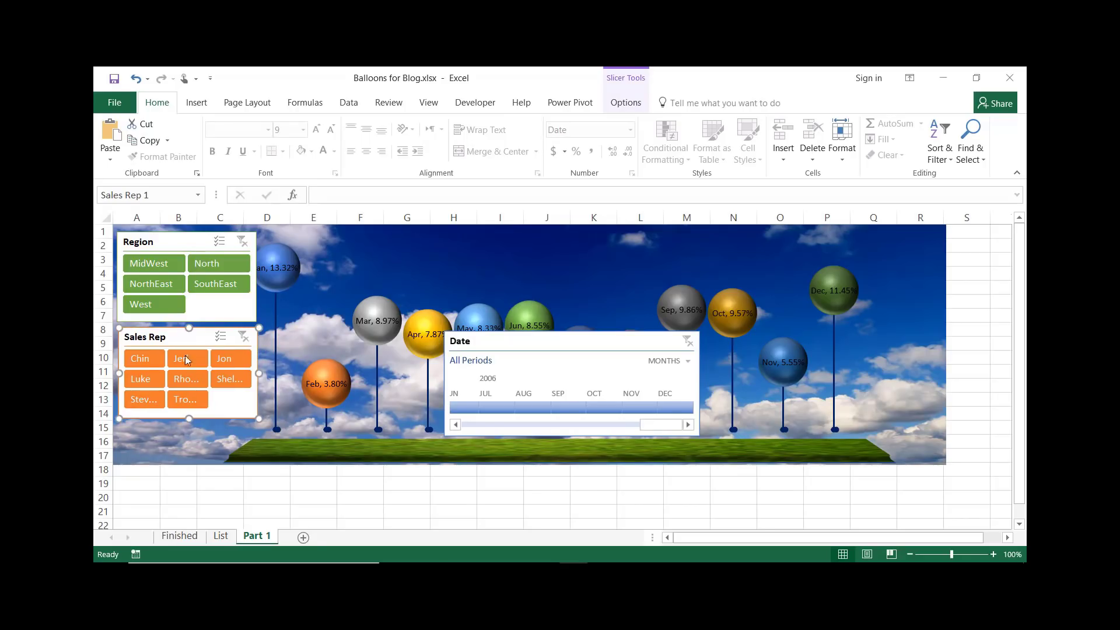
Stretch the chart taller and wider so it spans about columns A to S and rows 1 to 19
click(582, 272)
drag(532, 467, 530, 485)
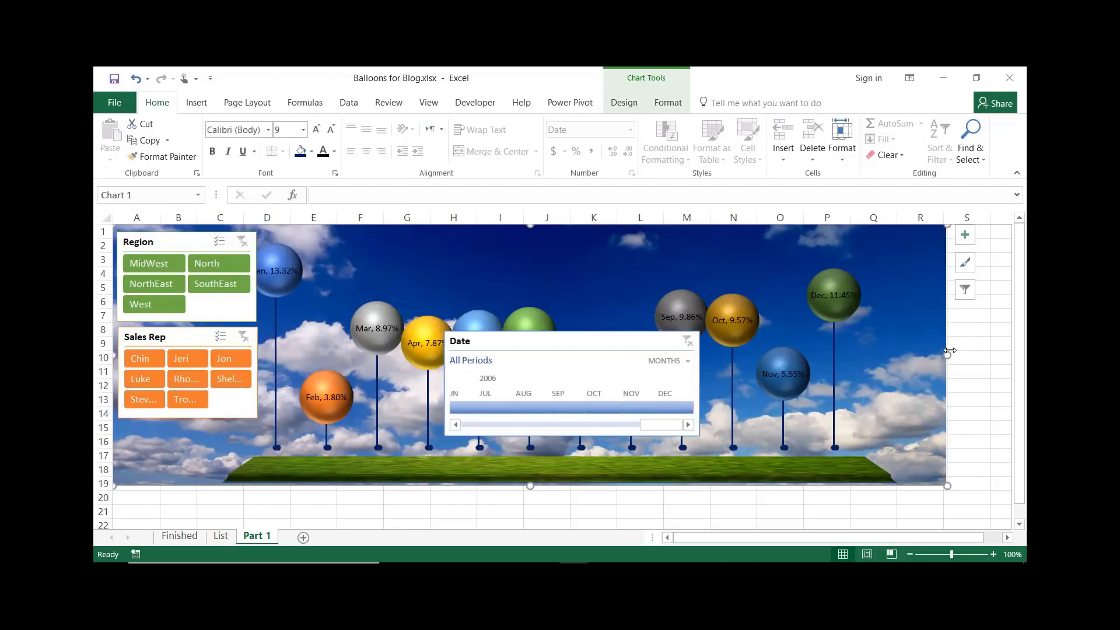
drag(948, 354, 794, 357)
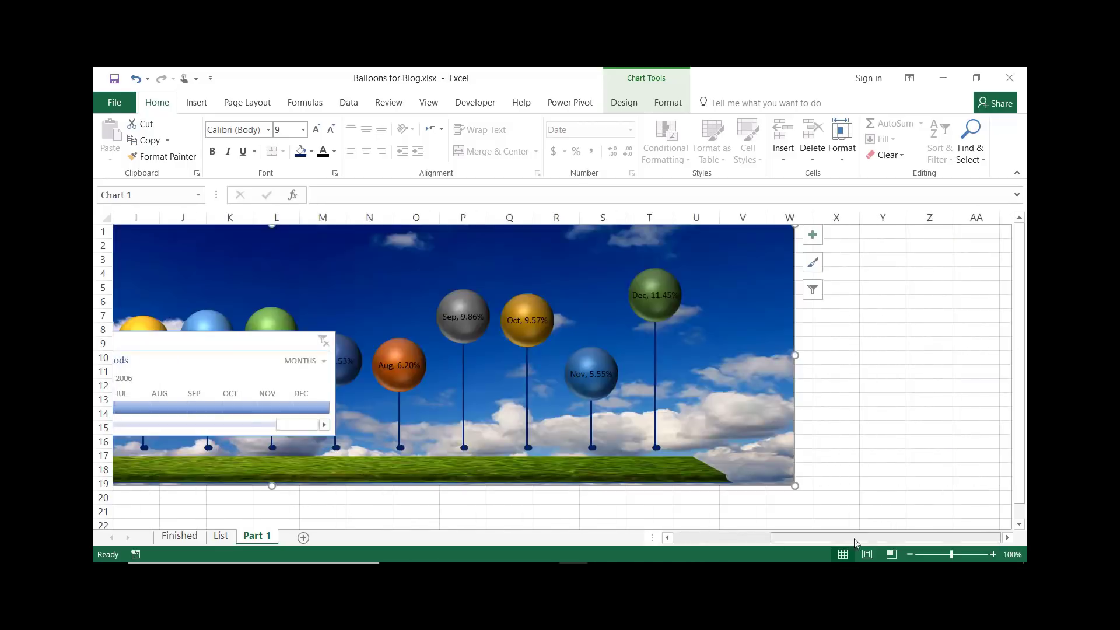
drag(781, 537, 759, 507)
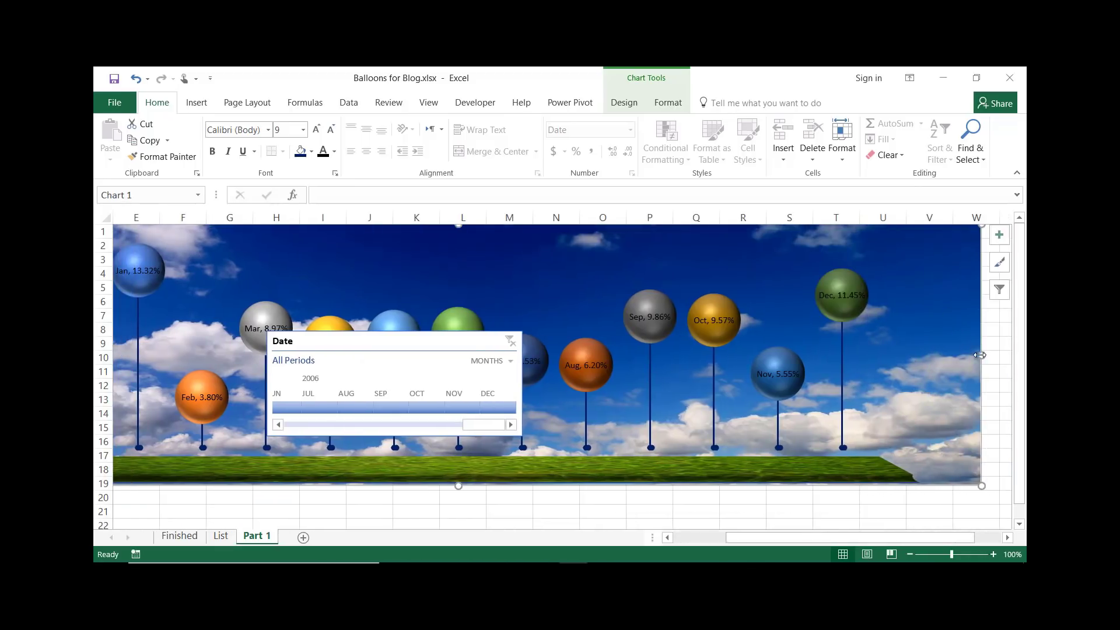
drag(980, 355, 938, 355)
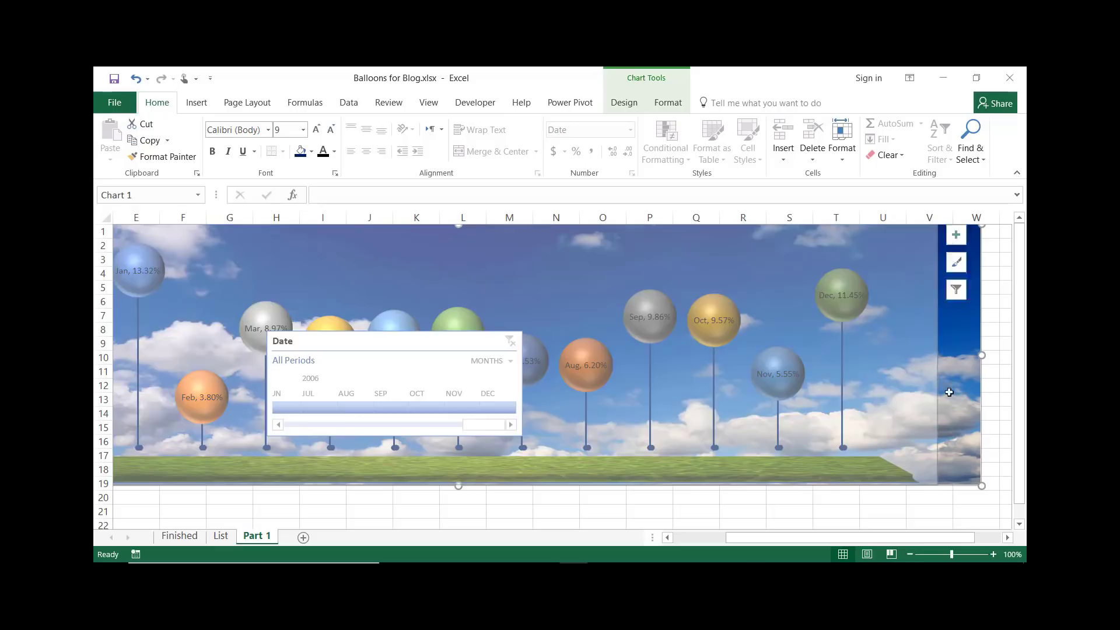
drag(812, 538, 746, 537)
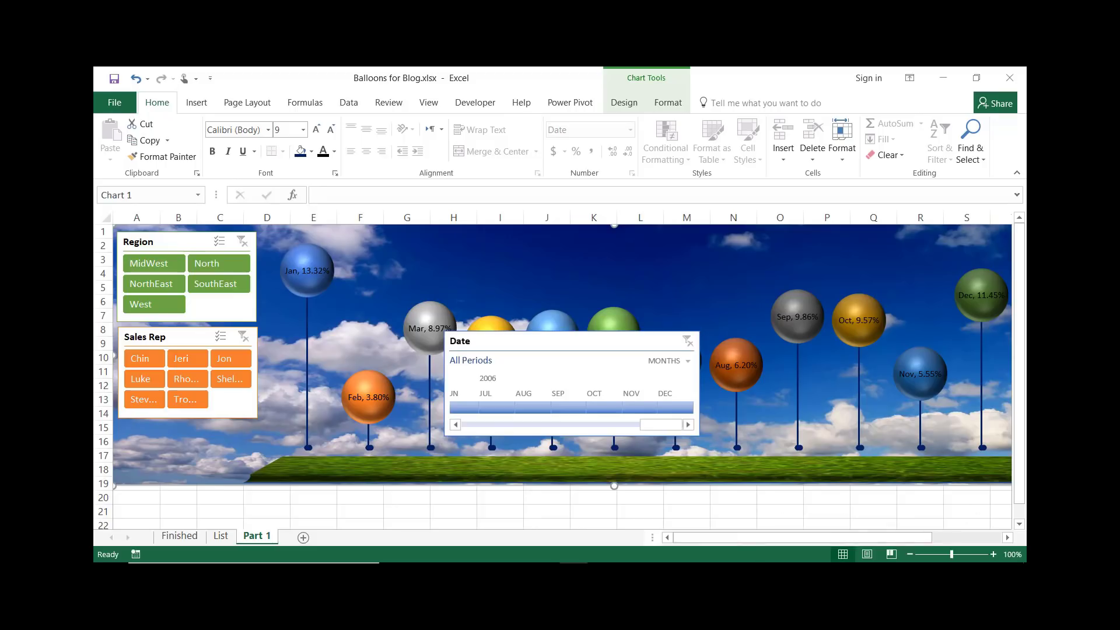
drag(826, 537, 709, 545)
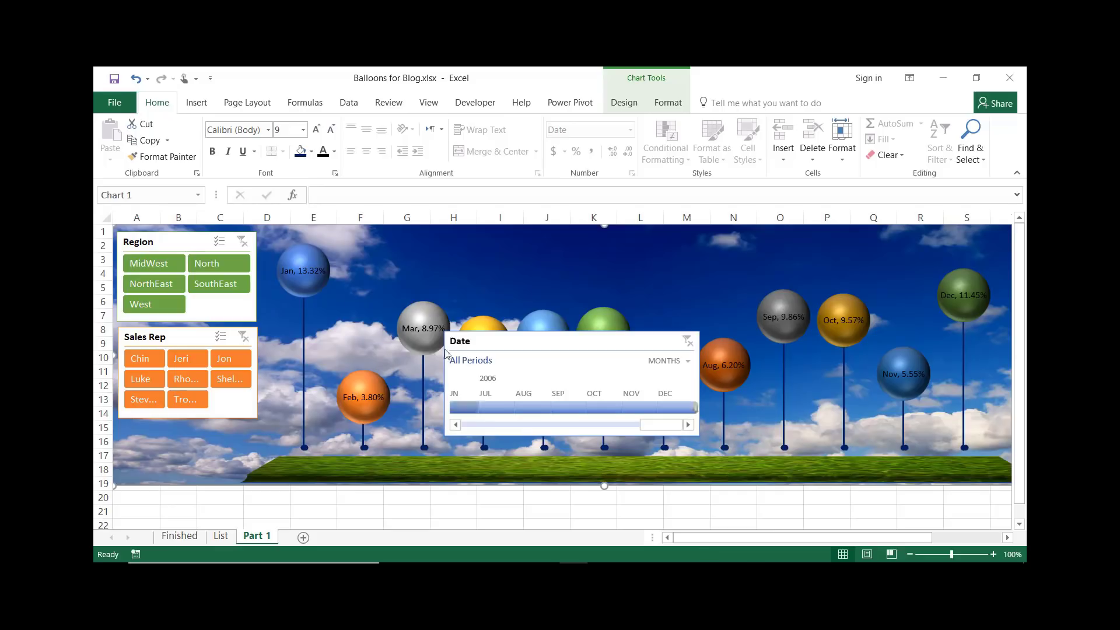
Apply a dark blue timeline style to the Date timeline
click(556, 342)
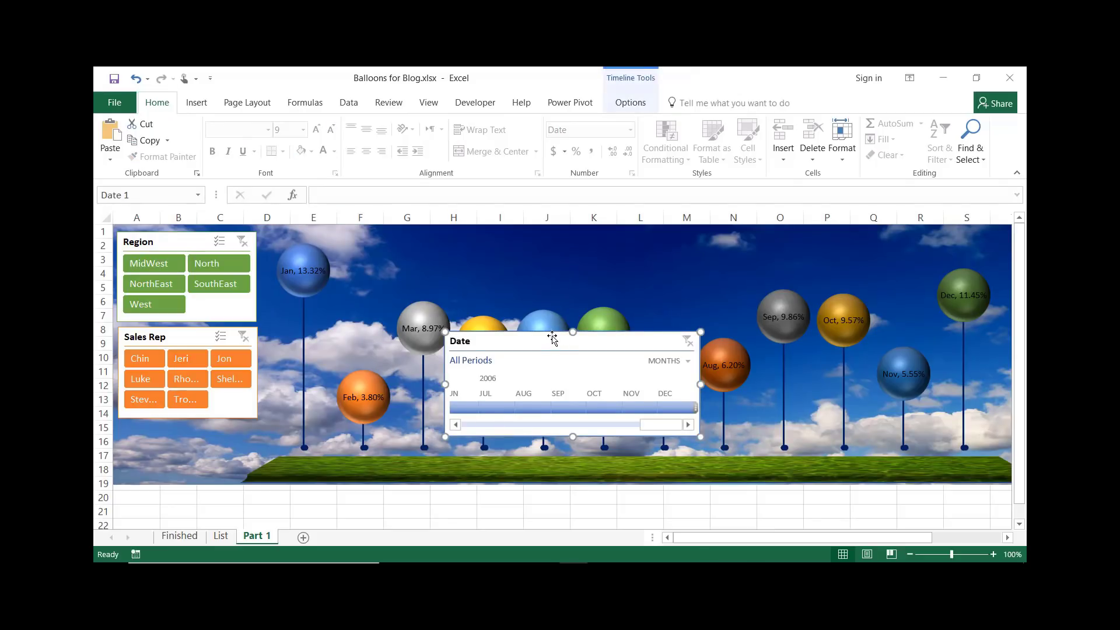
click(630, 105)
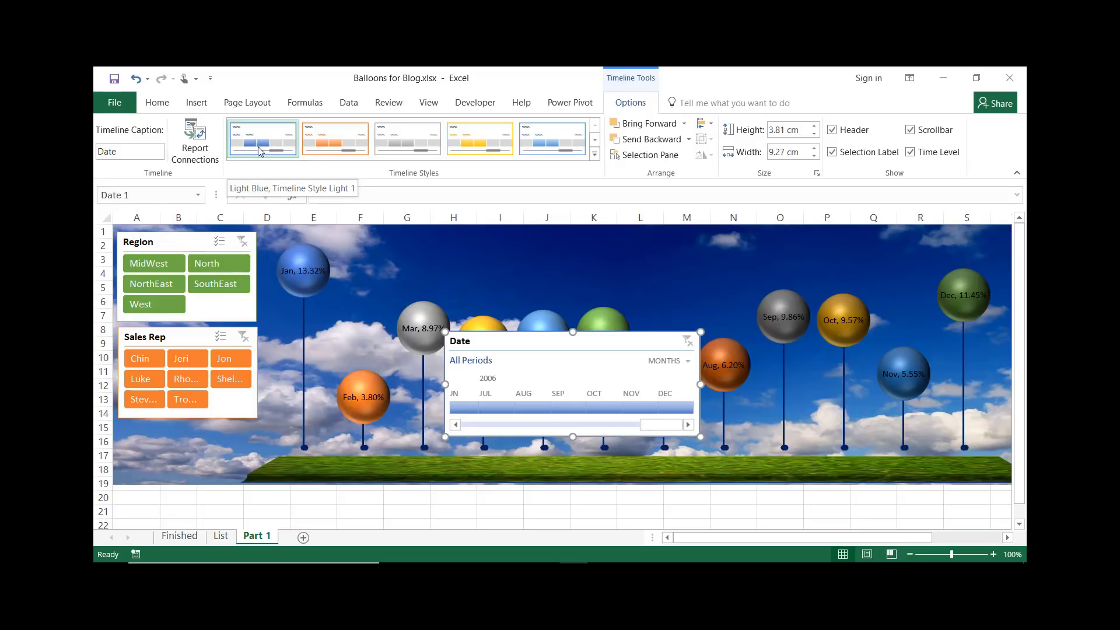
click(594, 154)
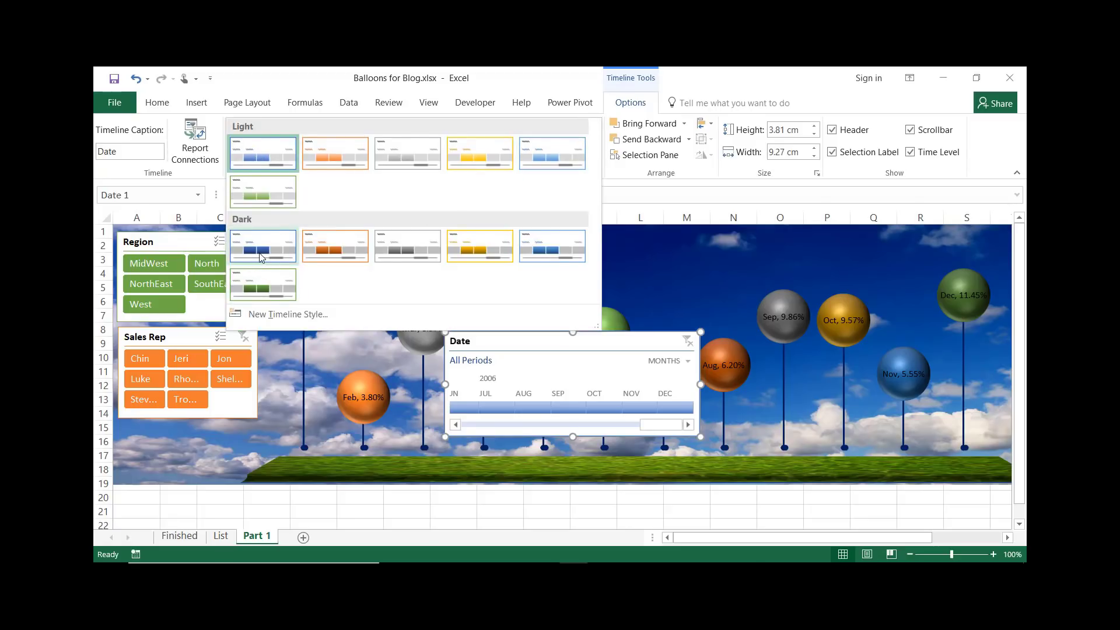
key(Escape)
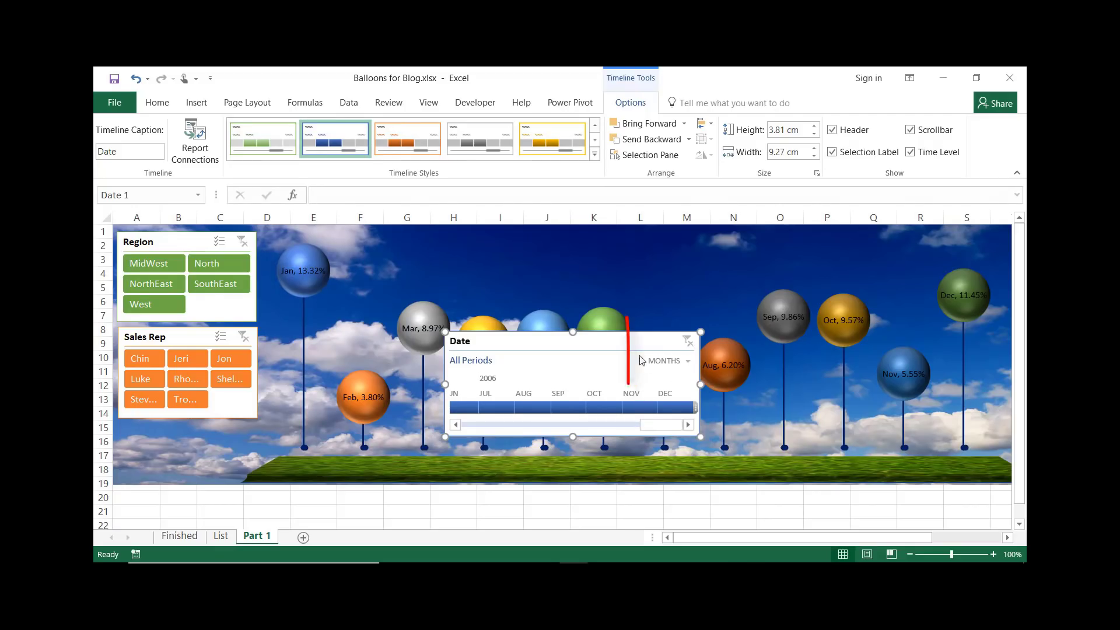
Switch the Date timeline to years and hide its scrollbar, time level and selection label
click(690, 363)
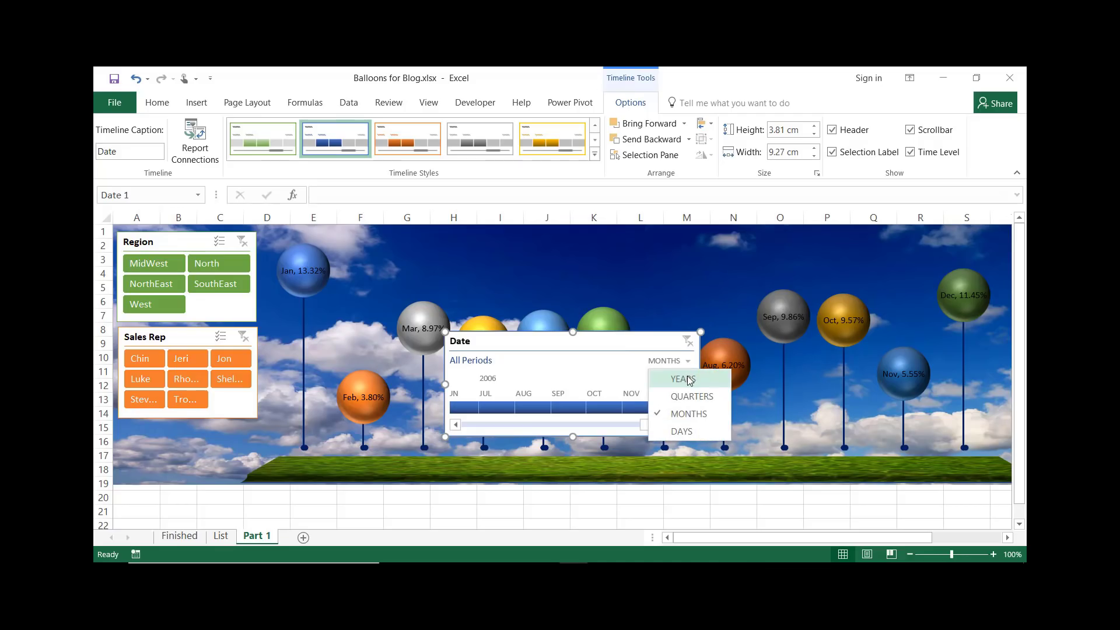
click(689, 379)
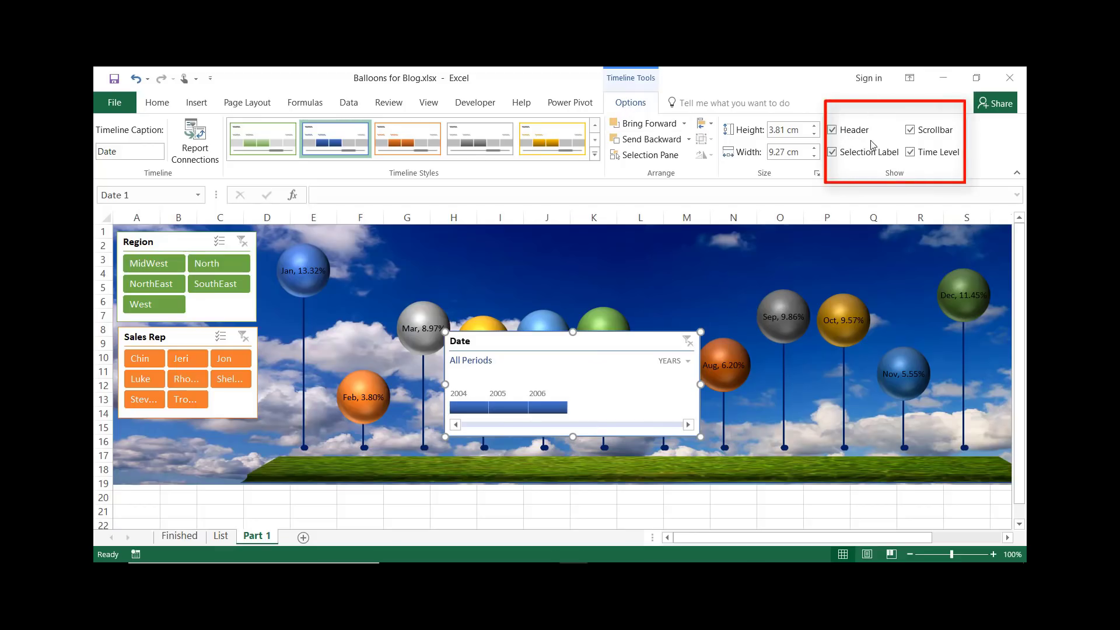
click(910, 130)
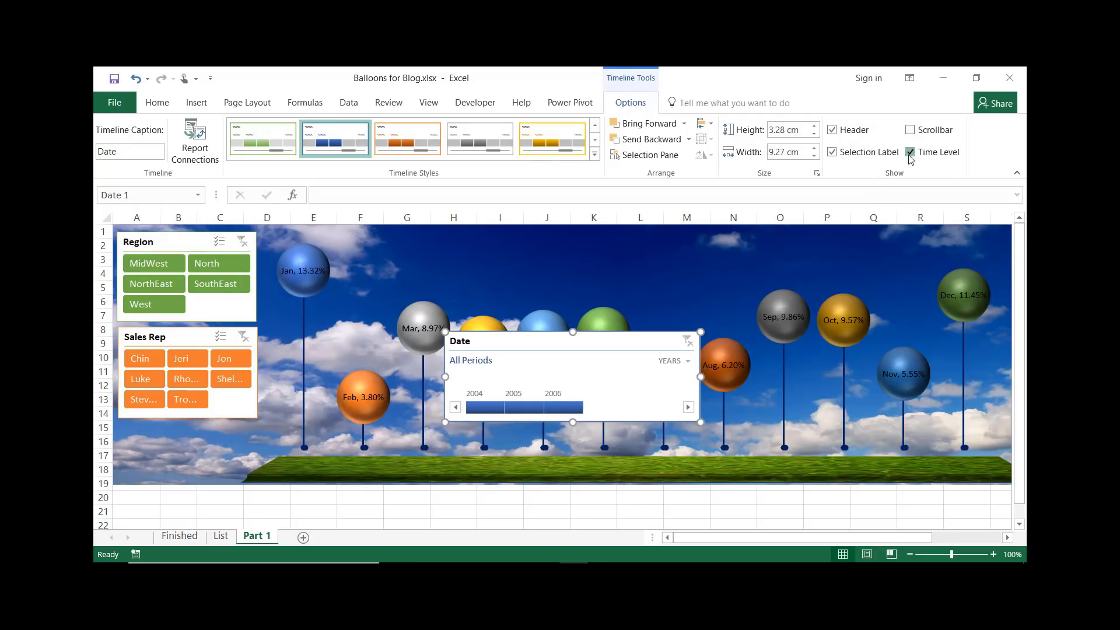
click(909, 154)
click(832, 153)
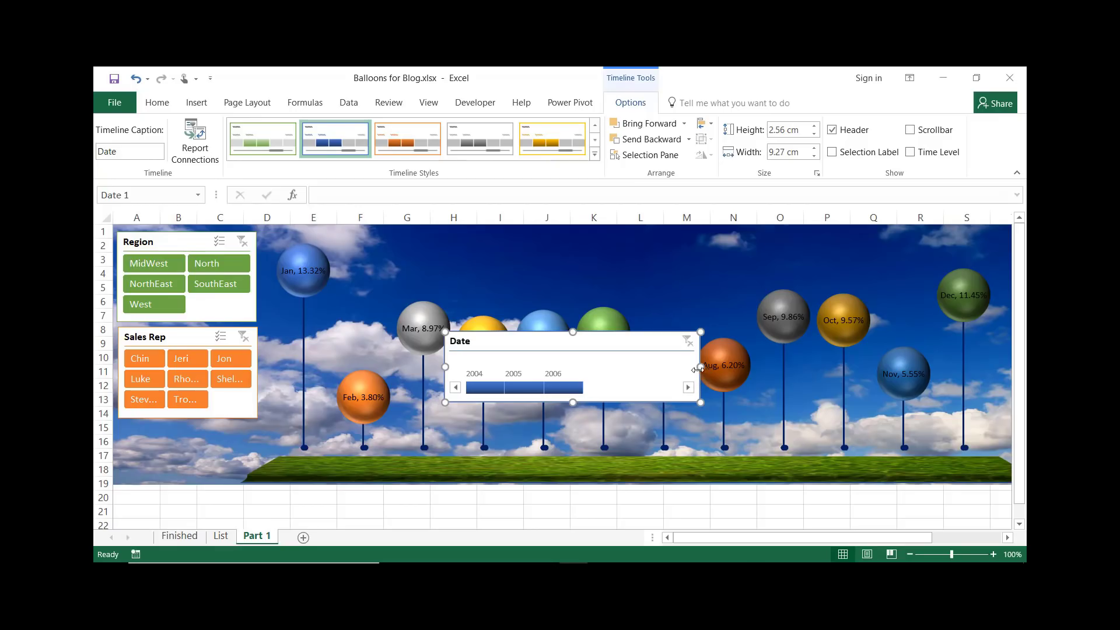
Narrow the Date timeline to about 5.2 cm and move it below the Sales Rep slicer
drag(700, 367, 587, 373)
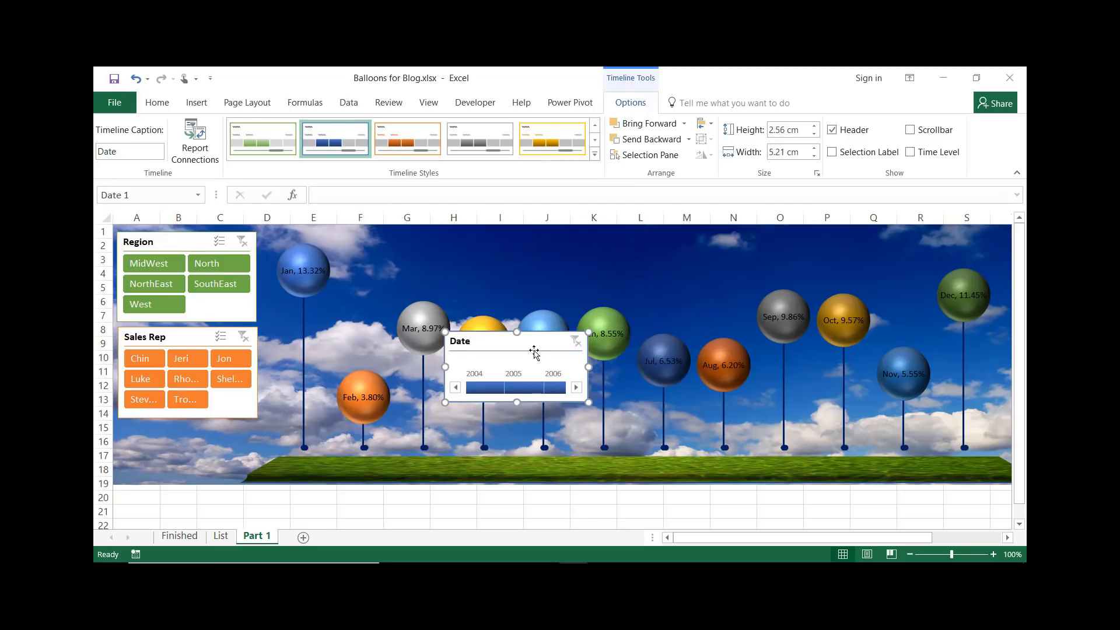
drag(503, 348, 211, 430)
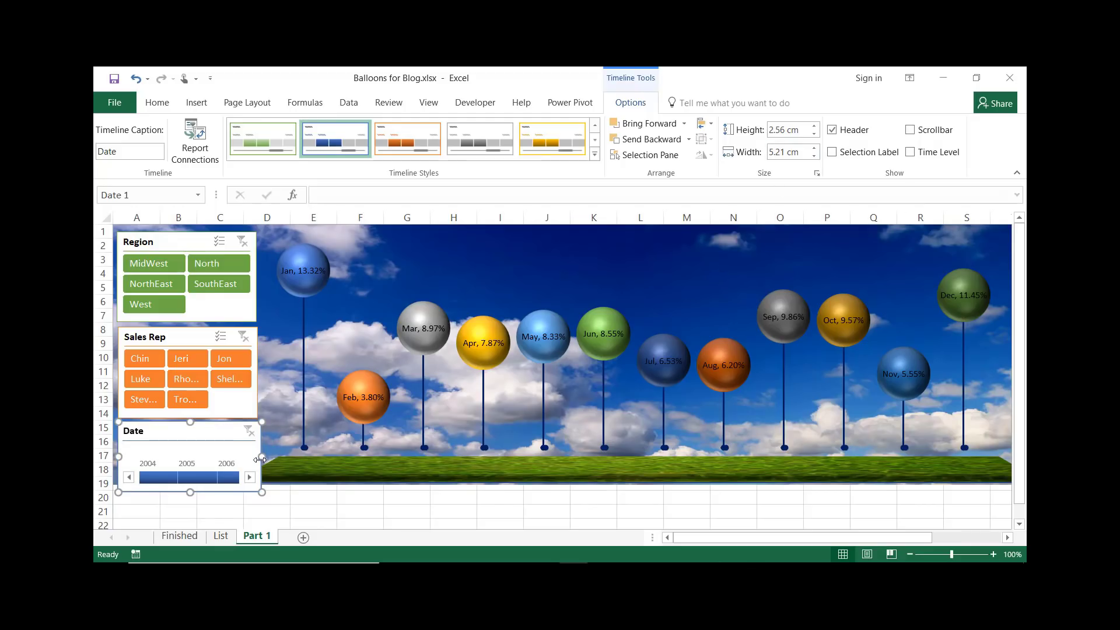
Narrow the Date timeline to about 5 cm and extend the chart's bottom edge down to about row 21
drag(257, 459, 254, 462)
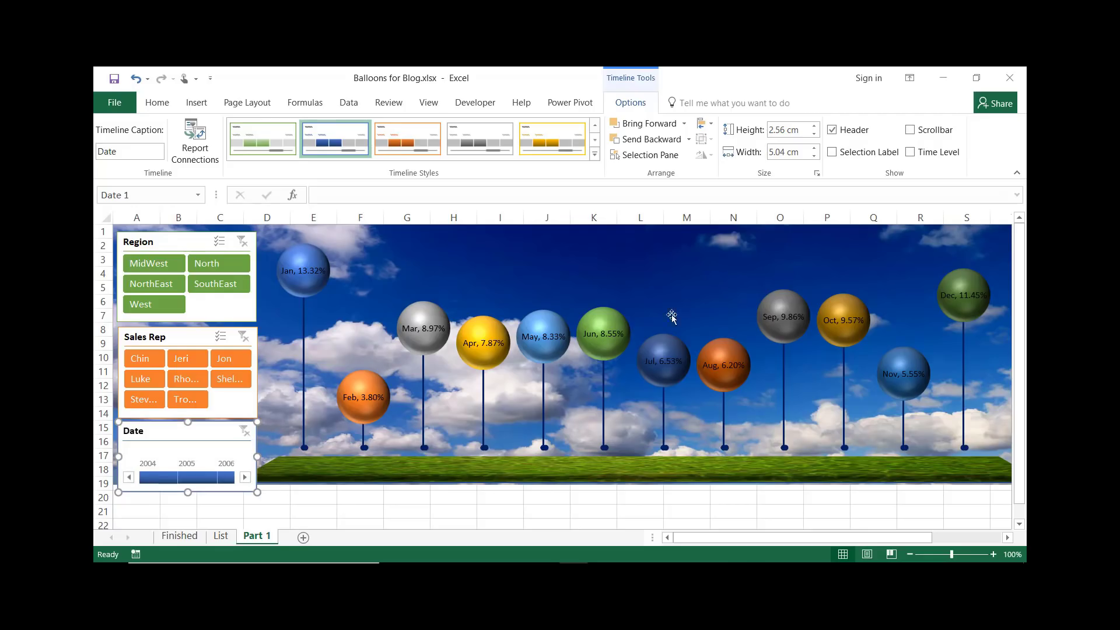
click(614, 257)
drag(603, 486, 603, 514)
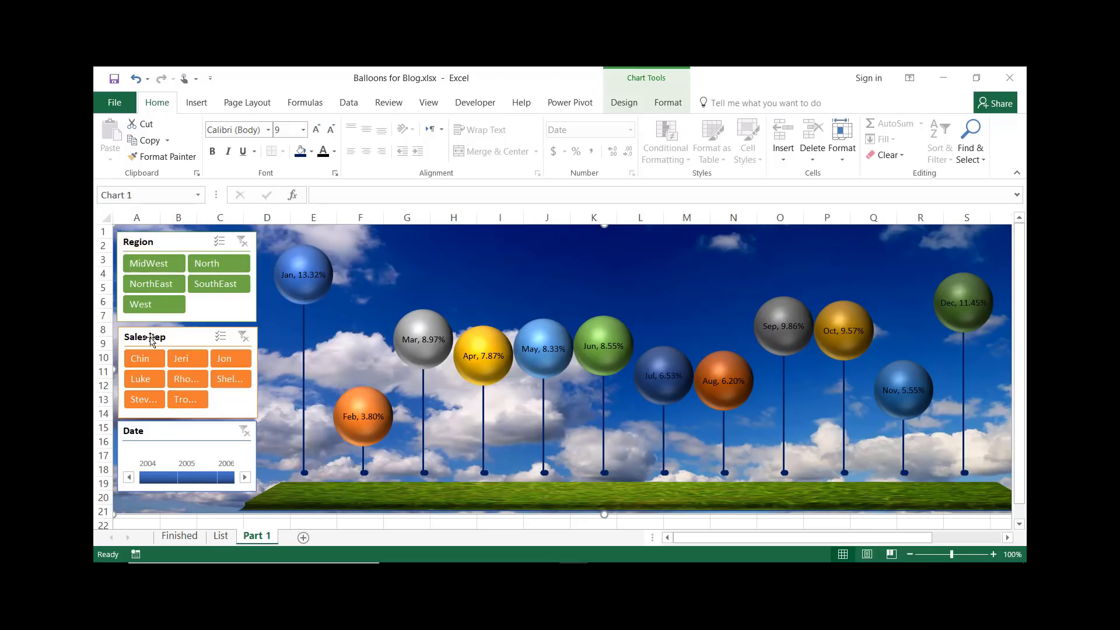
Move the Date timeline down so it sits at about rows 16 to 20
drag(175, 433, 176, 442)
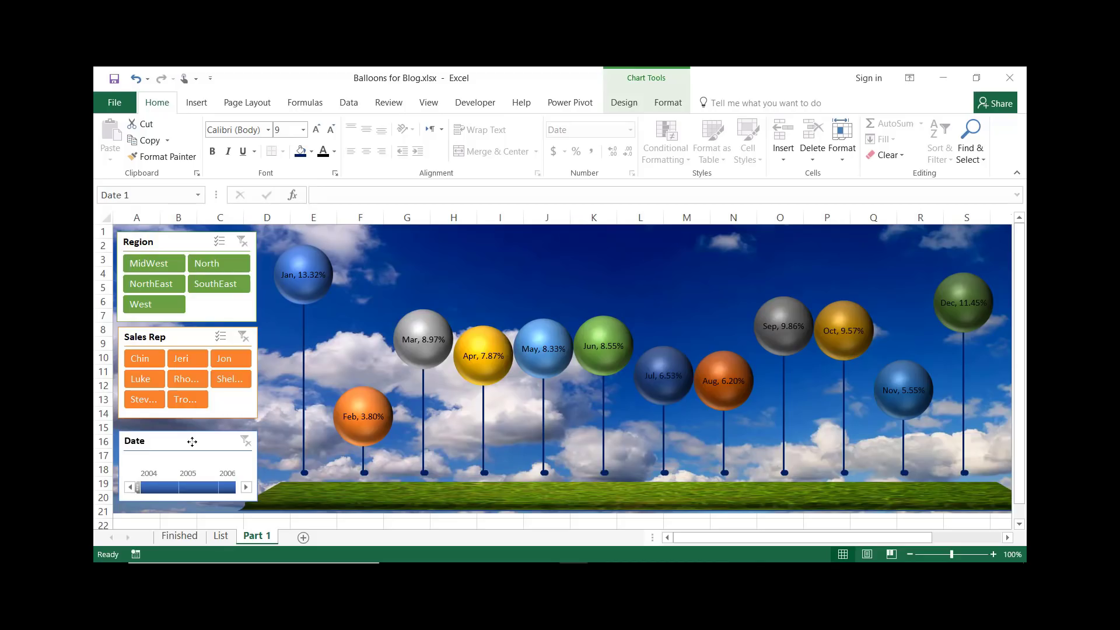
click(192, 441)
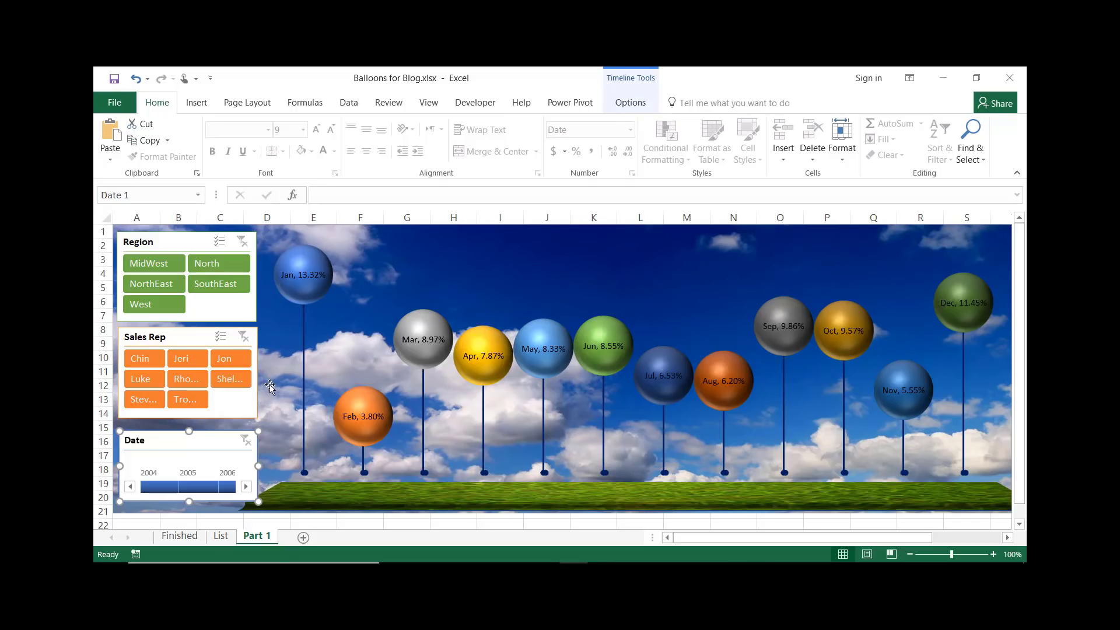
Insert a rounded rectangle covering columns A to C from row 1 to about row 21, over the slicers
click(203, 102)
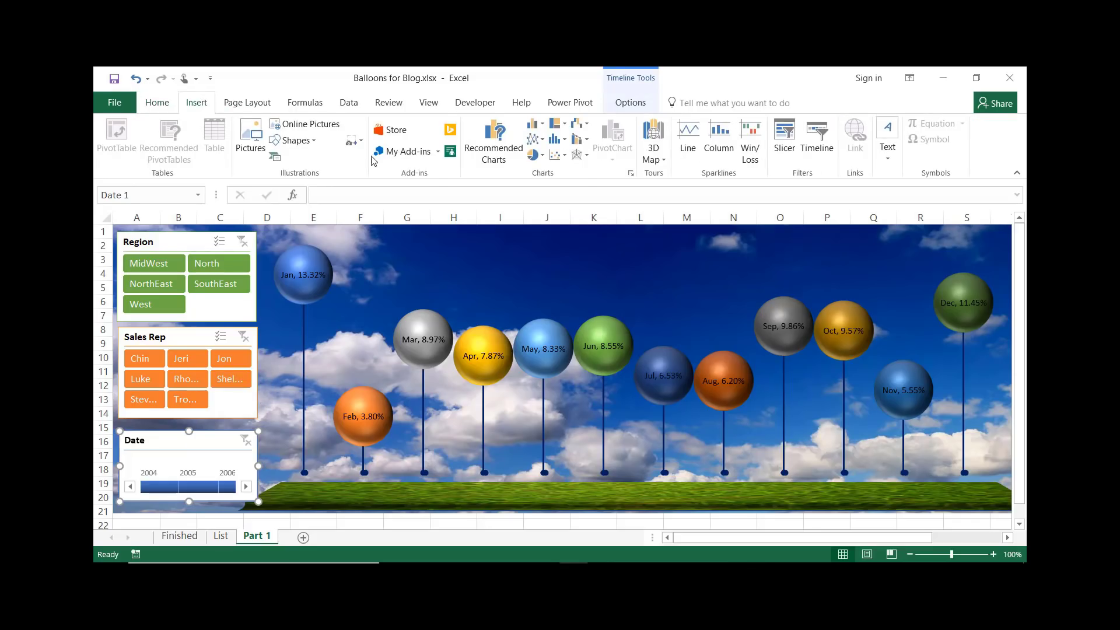
click(314, 141)
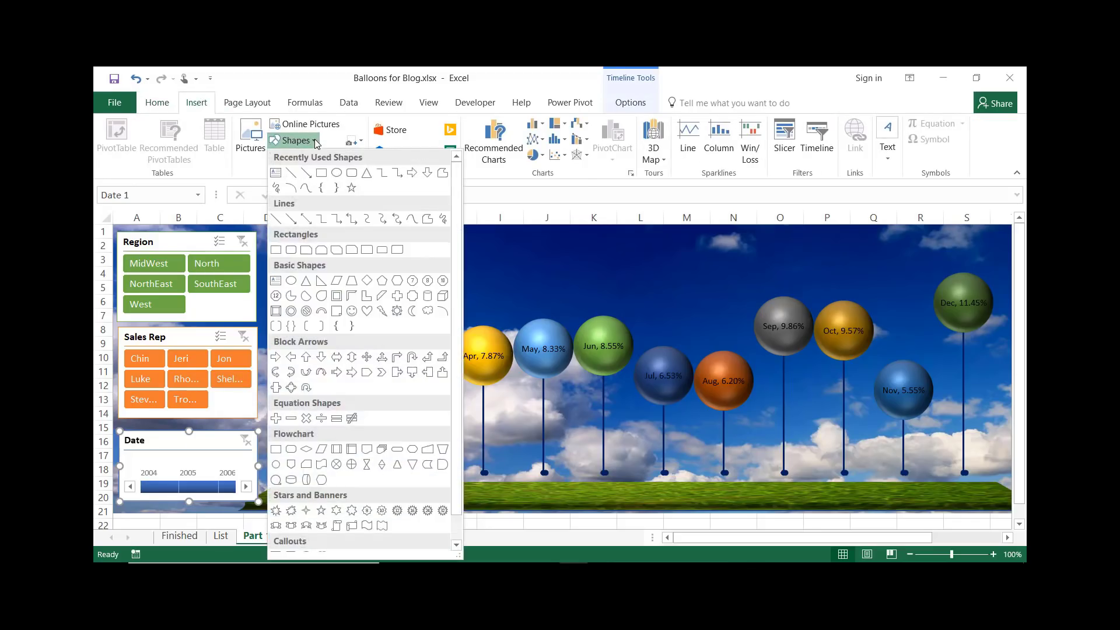
click(351, 172)
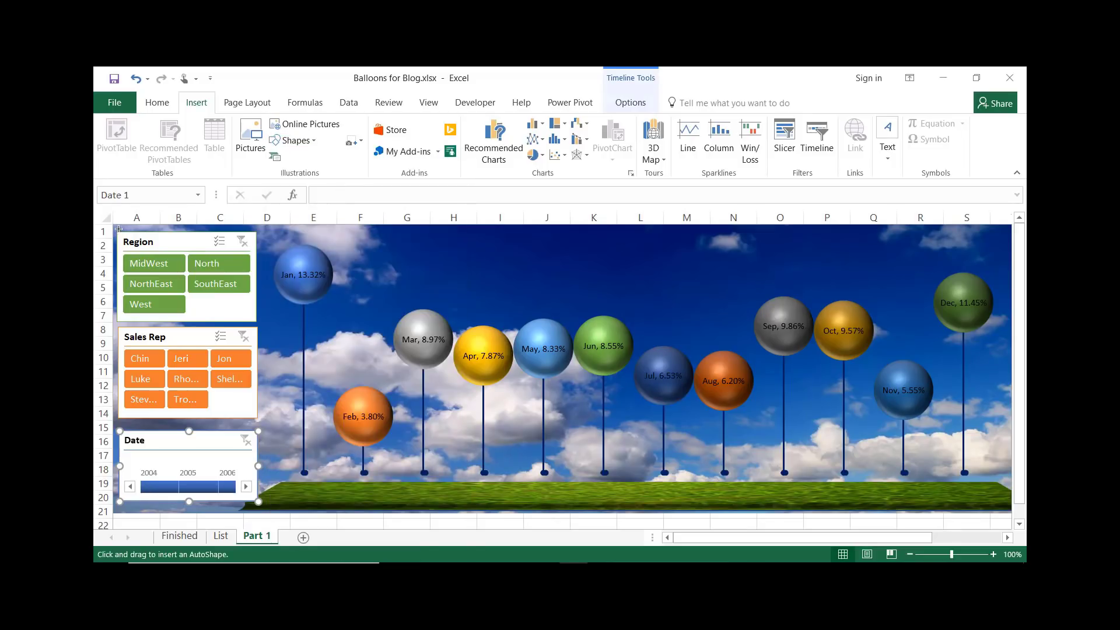
mouse_move(114, 226)
mouse_down()
mouse_move(265, 292)
mouse_move(263, 509)
mouse_up()
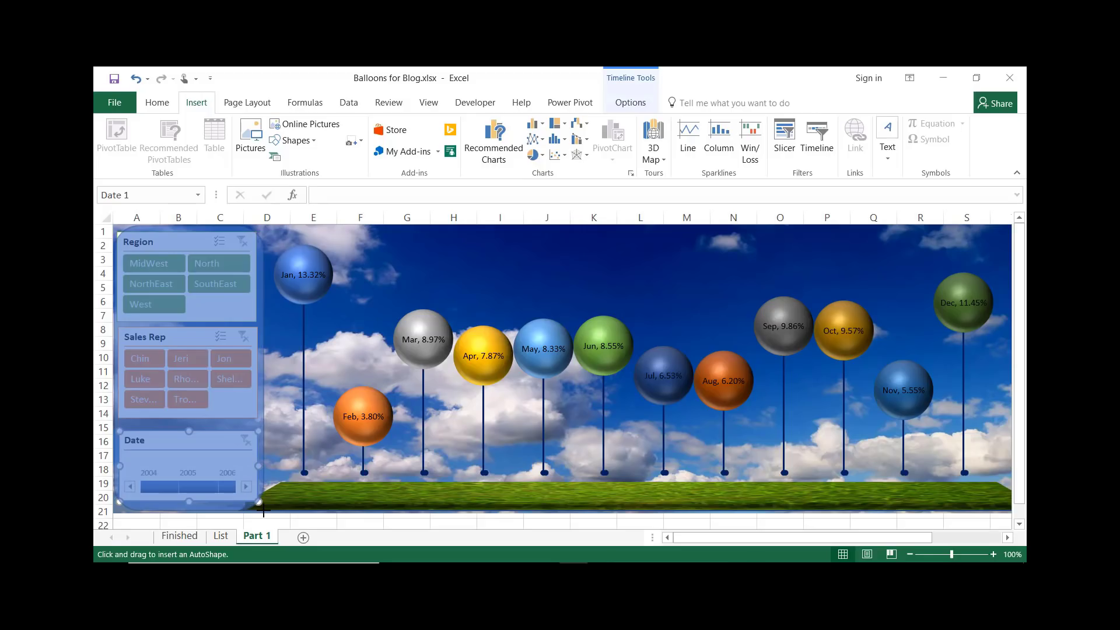
drag(263, 511, 264, 510)
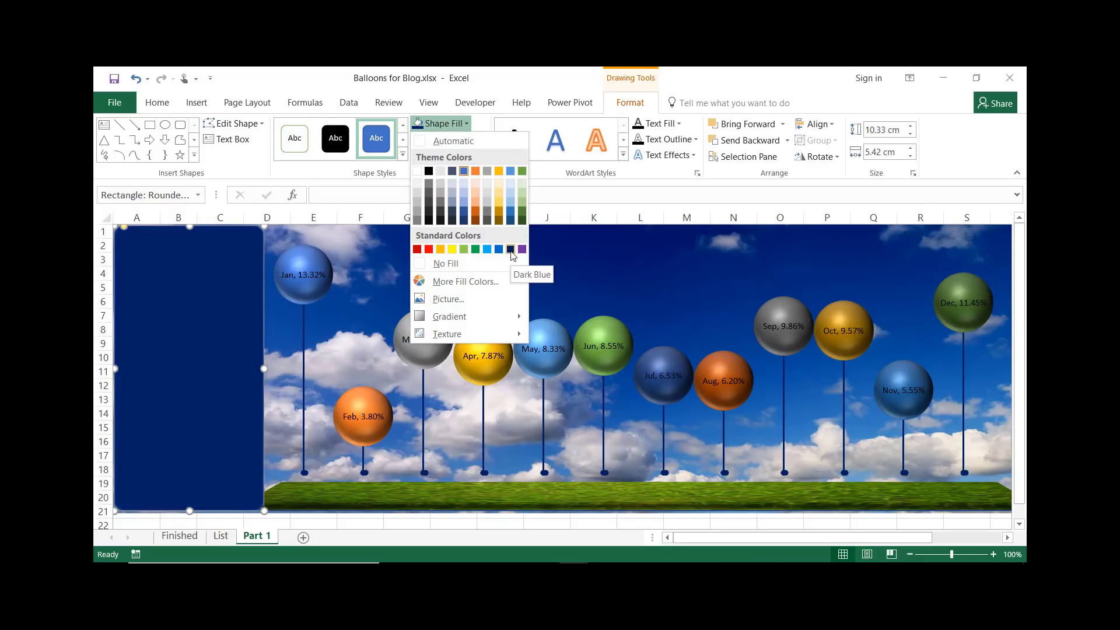
Fill the rectangle dark blue with a bevel effect and send it behind the slicers and timeline
click(511, 251)
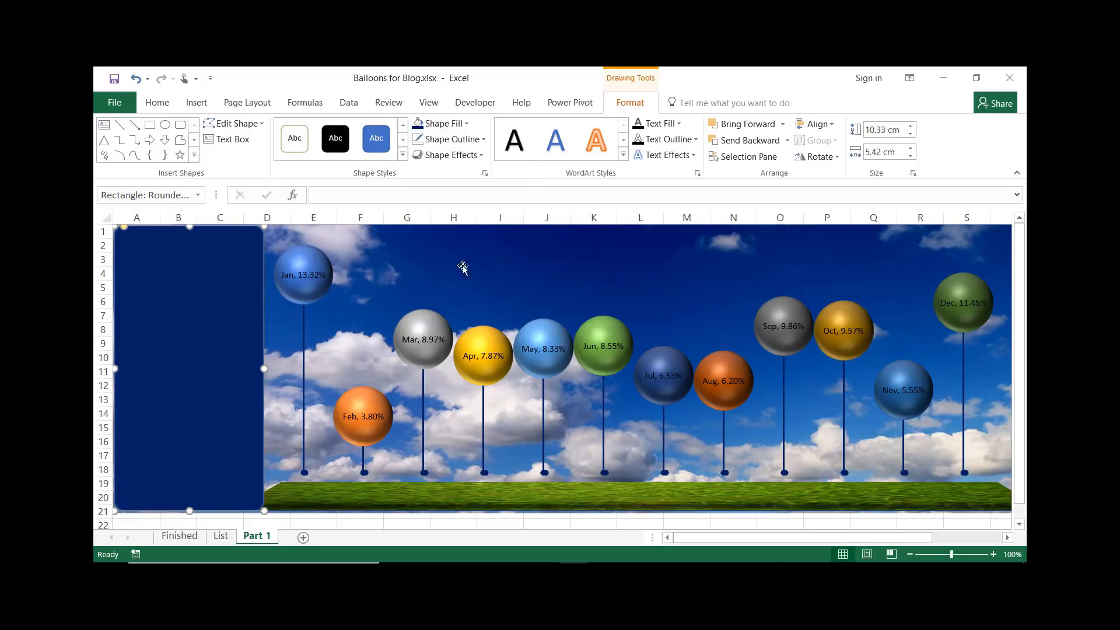
click(482, 156)
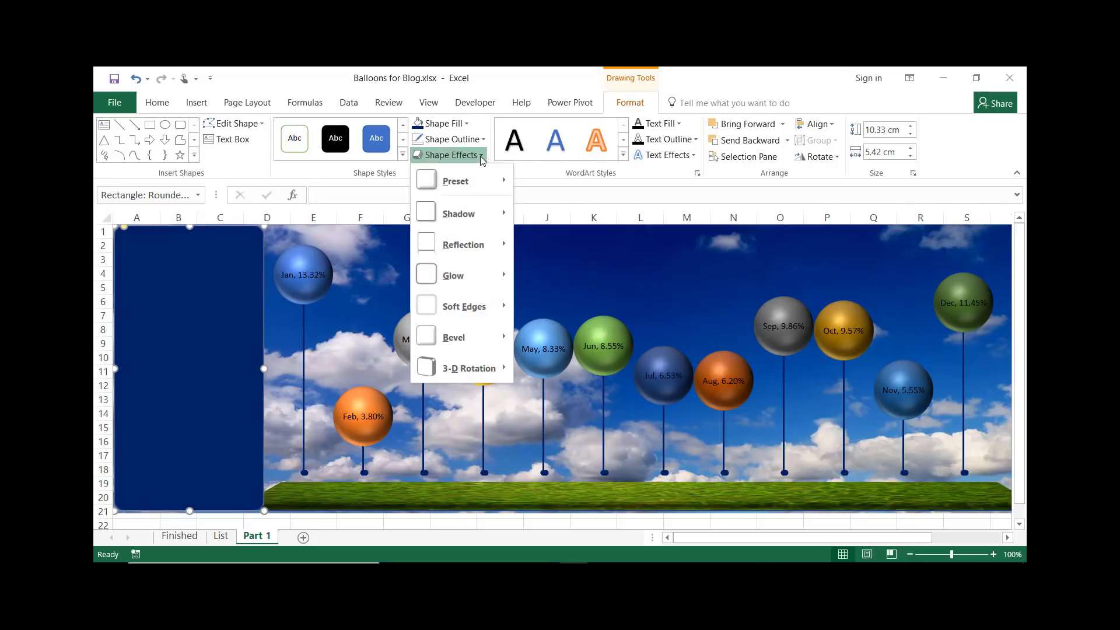
mouse_move(485, 337)
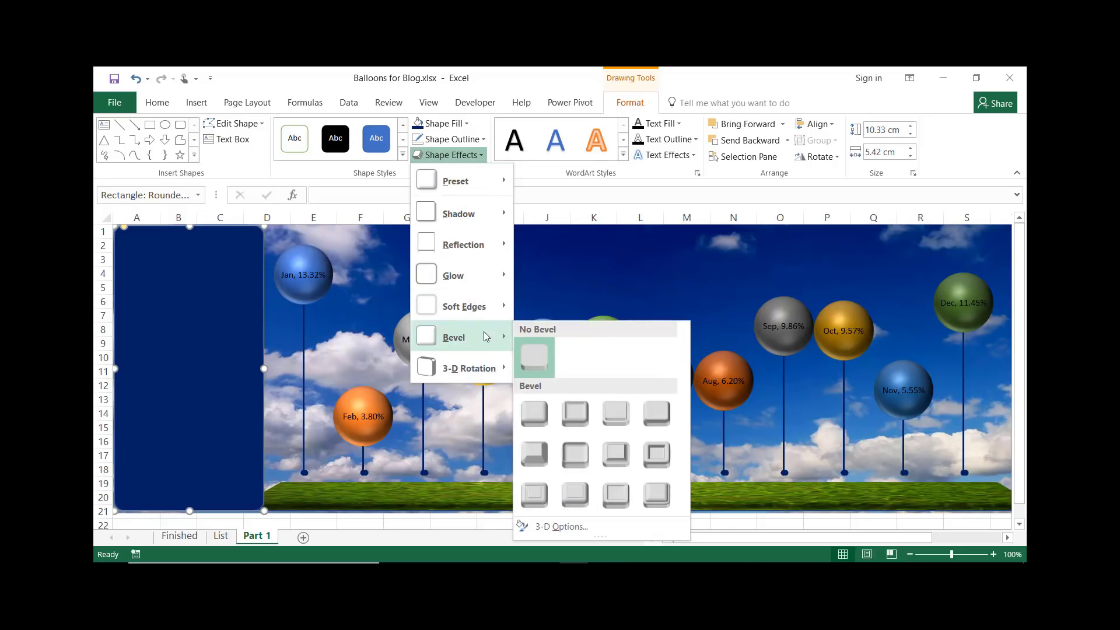
click(572, 456)
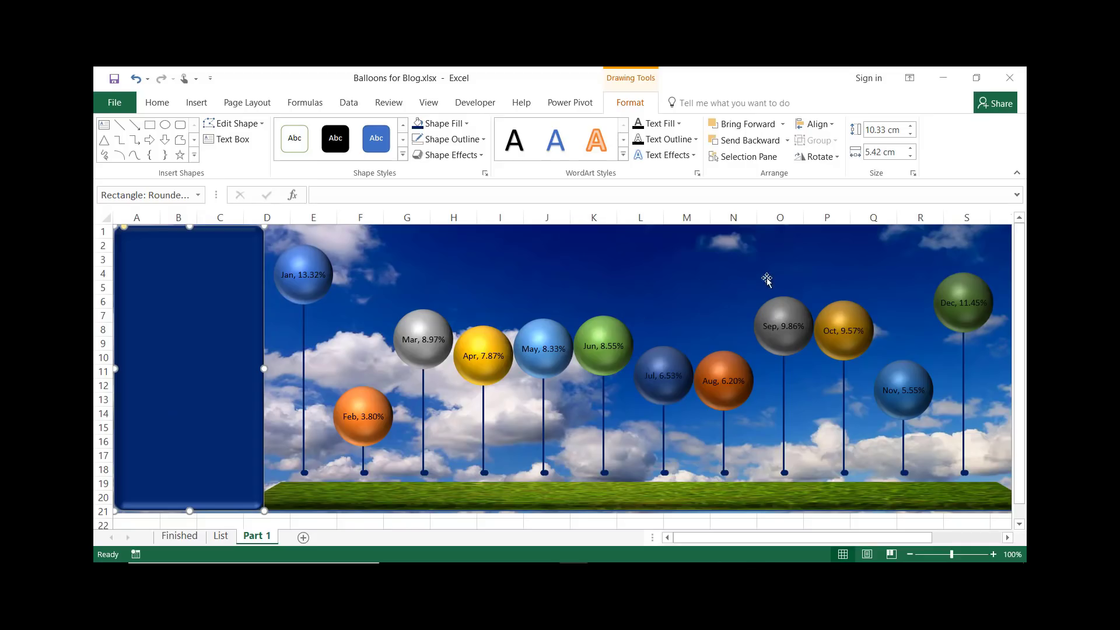
click(746, 142)
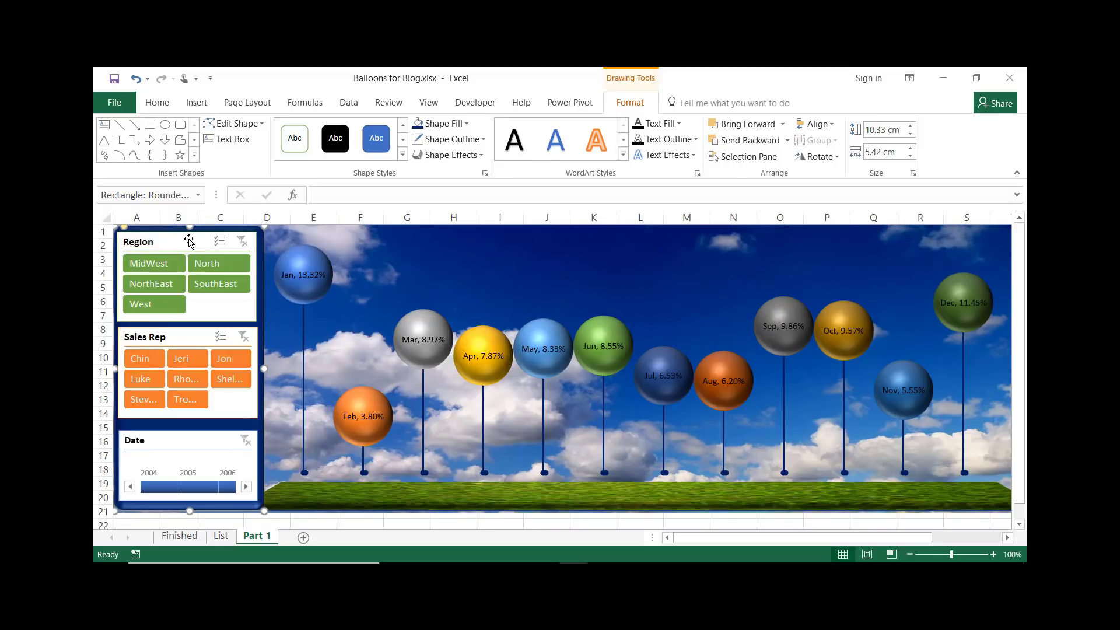
Select the Region and Sales Rep slicers and the Date timeline and align them to a common centre
ctrl+click(189, 241)
ctrl+click(190, 343)
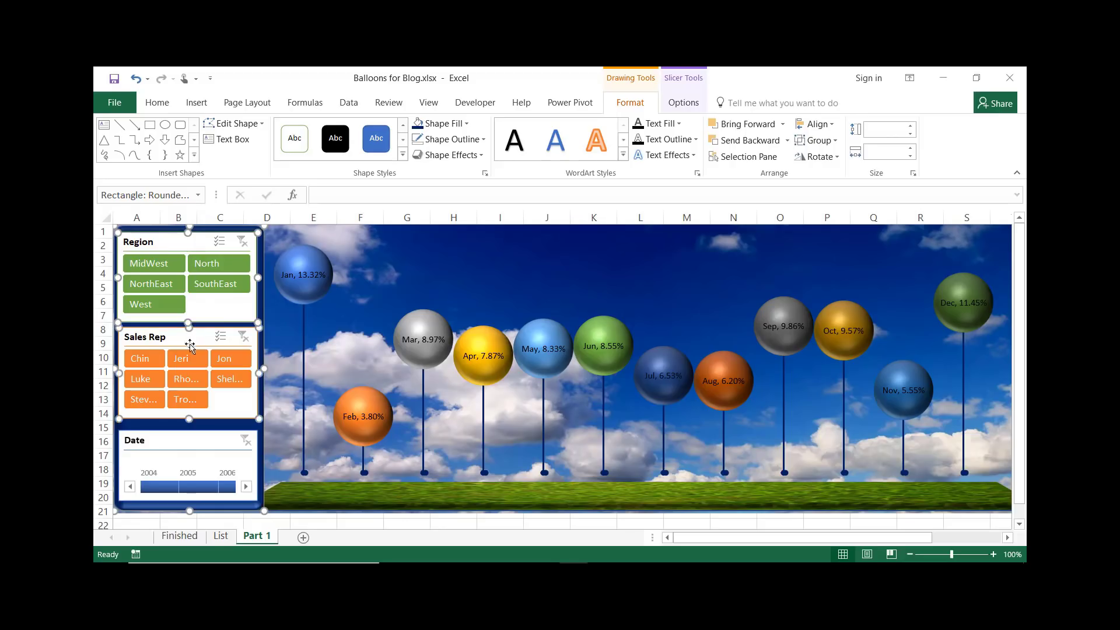
ctrl+click(181, 440)
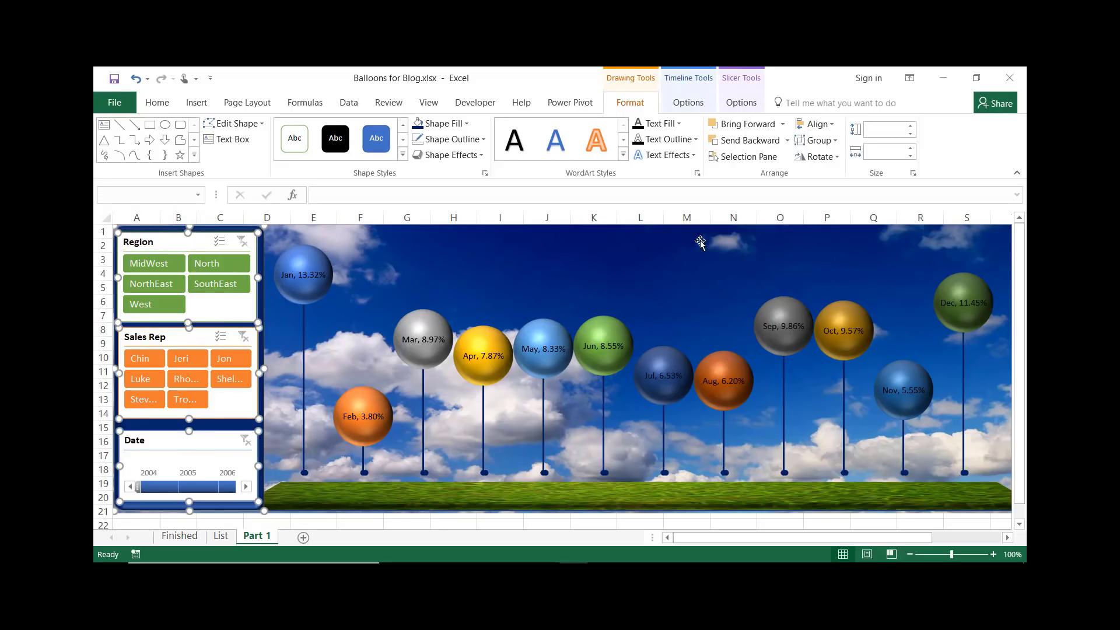
click(832, 127)
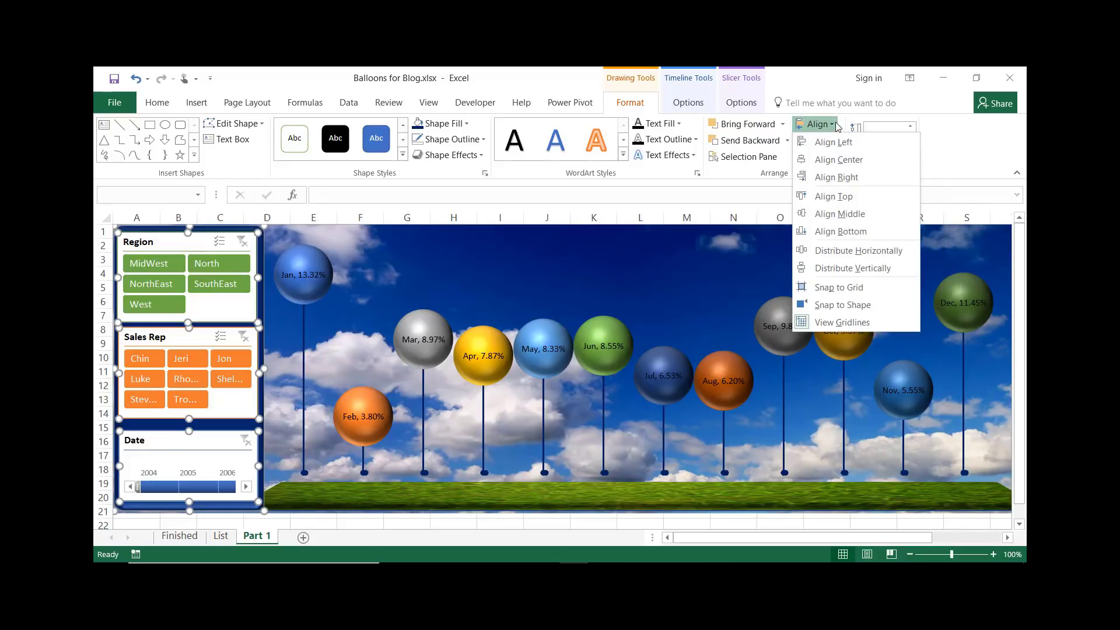
click(840, 166)
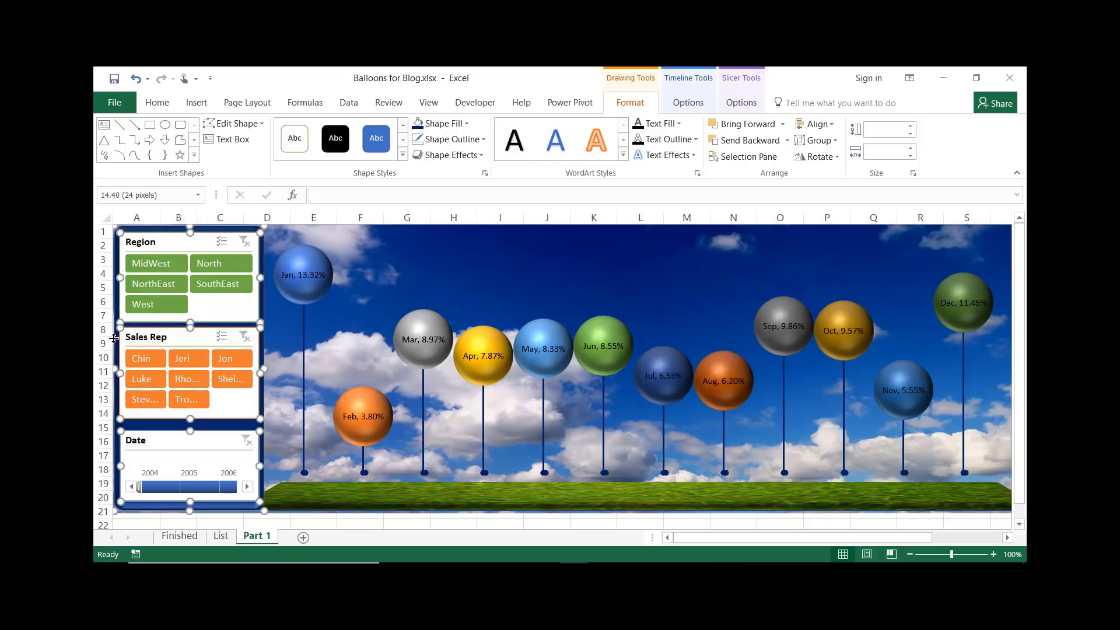
Distribute the three filter controls vertically, then deselect them
ctrl+click(117, 339)
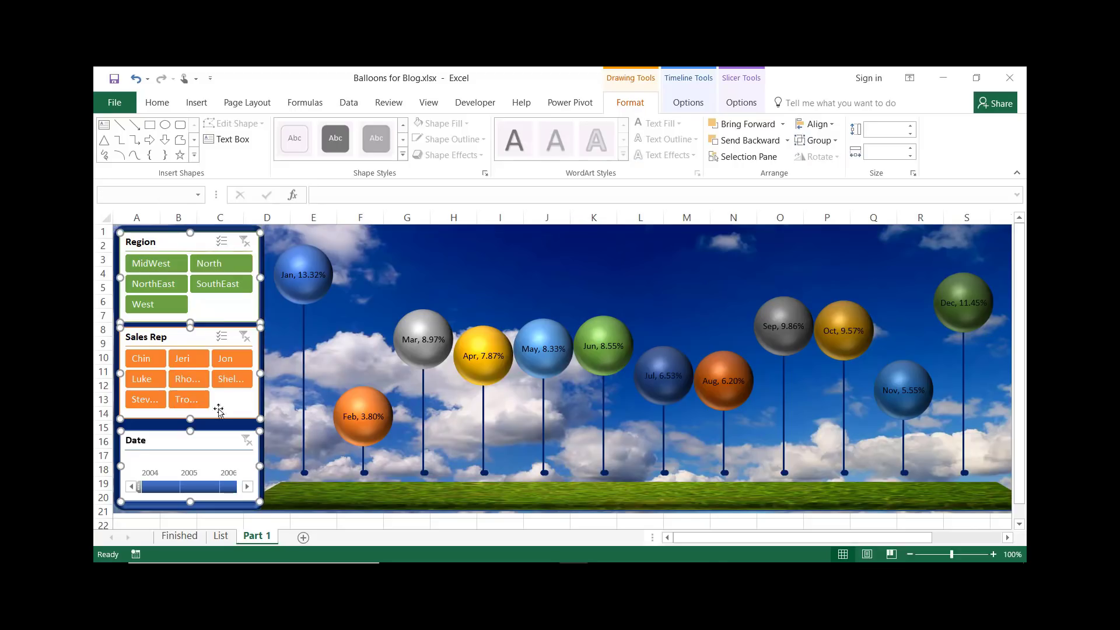
click(831, 125)
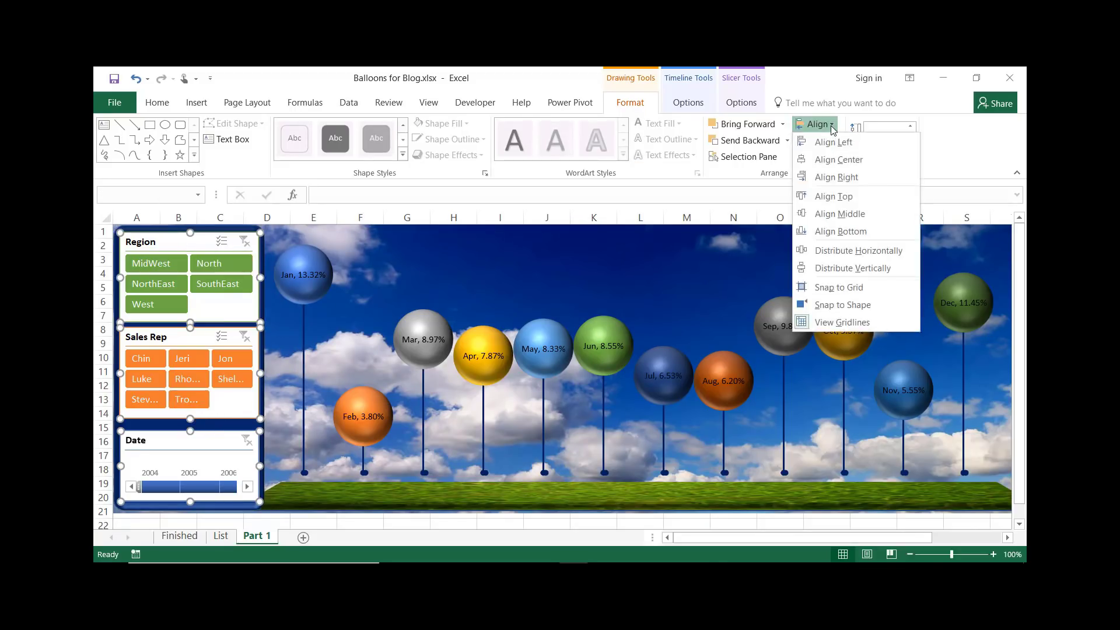
click(844, 269)
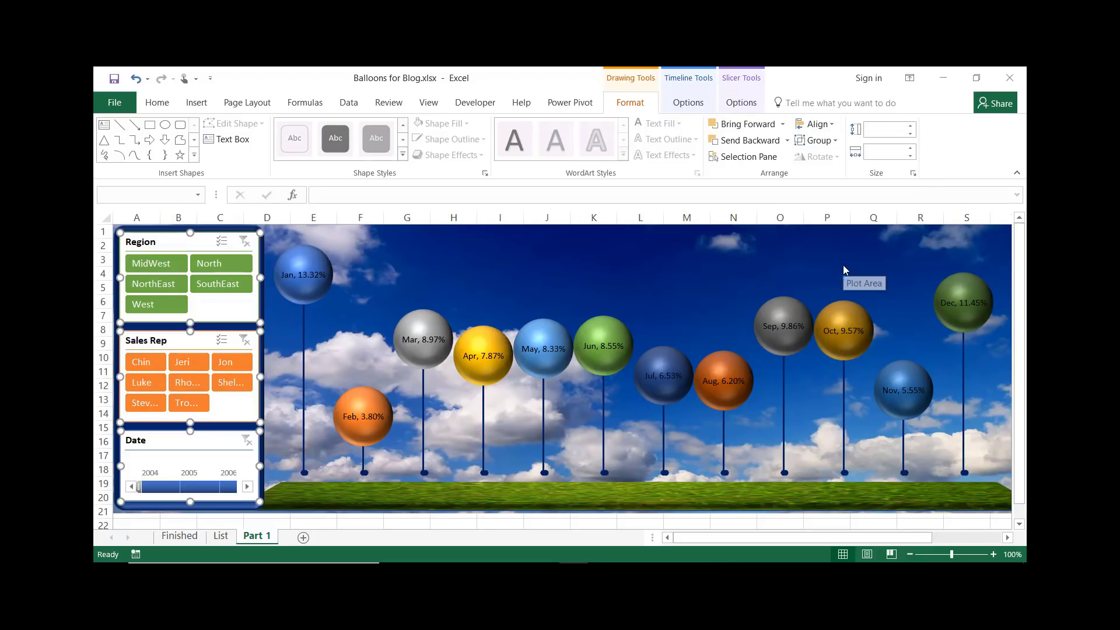
click(336, 525)
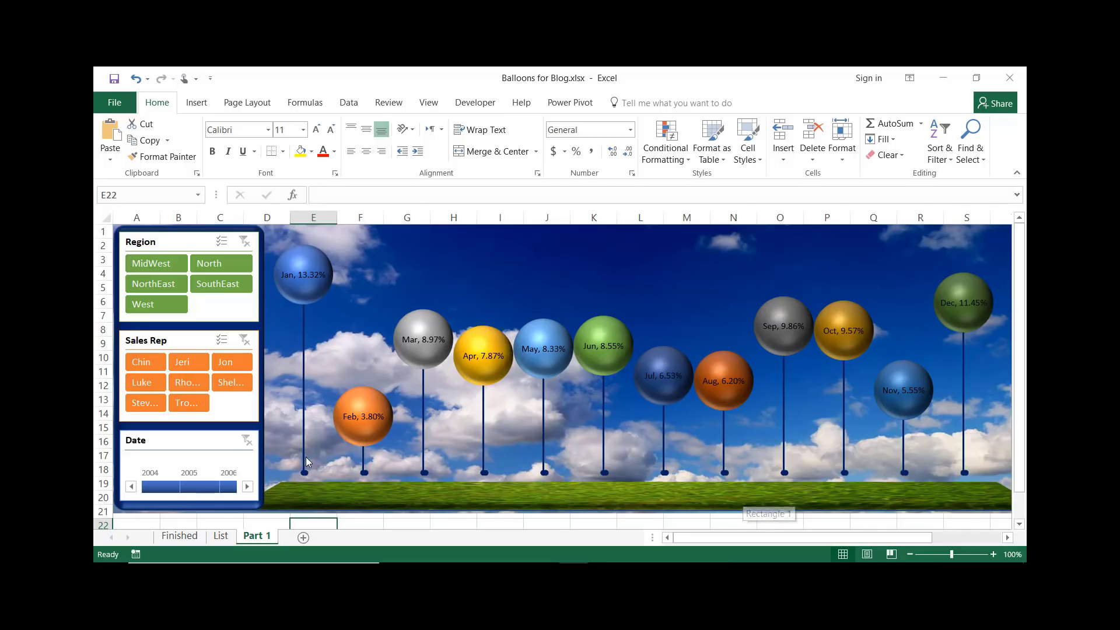
Test the Region slicer by filtering to North, then MidWest, then clearing the Region filter
click(217, 265)
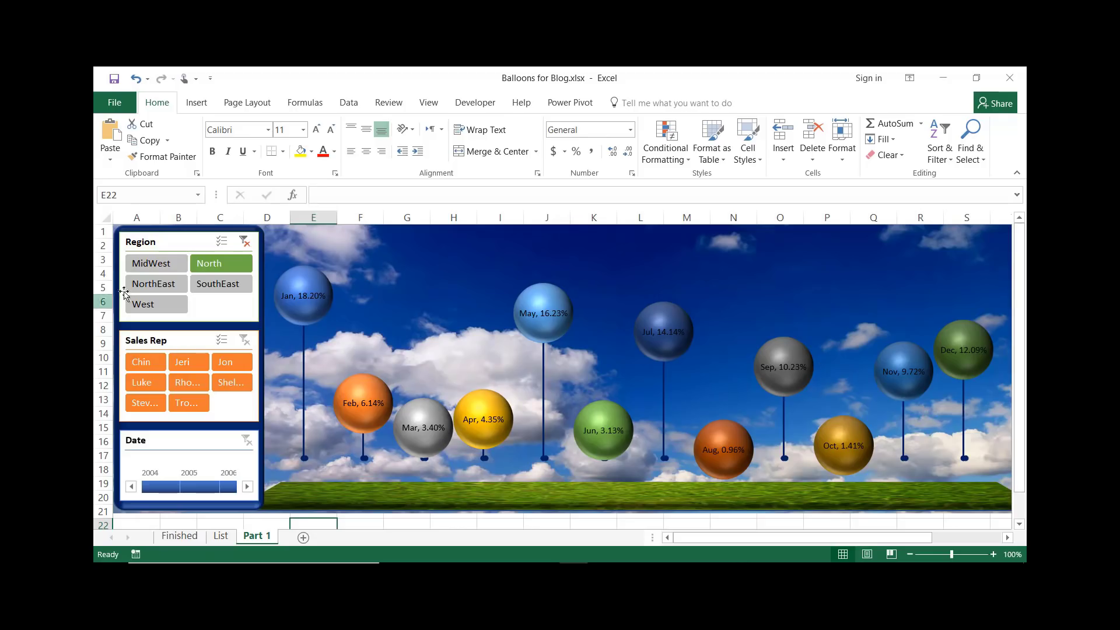
click(154, 266)
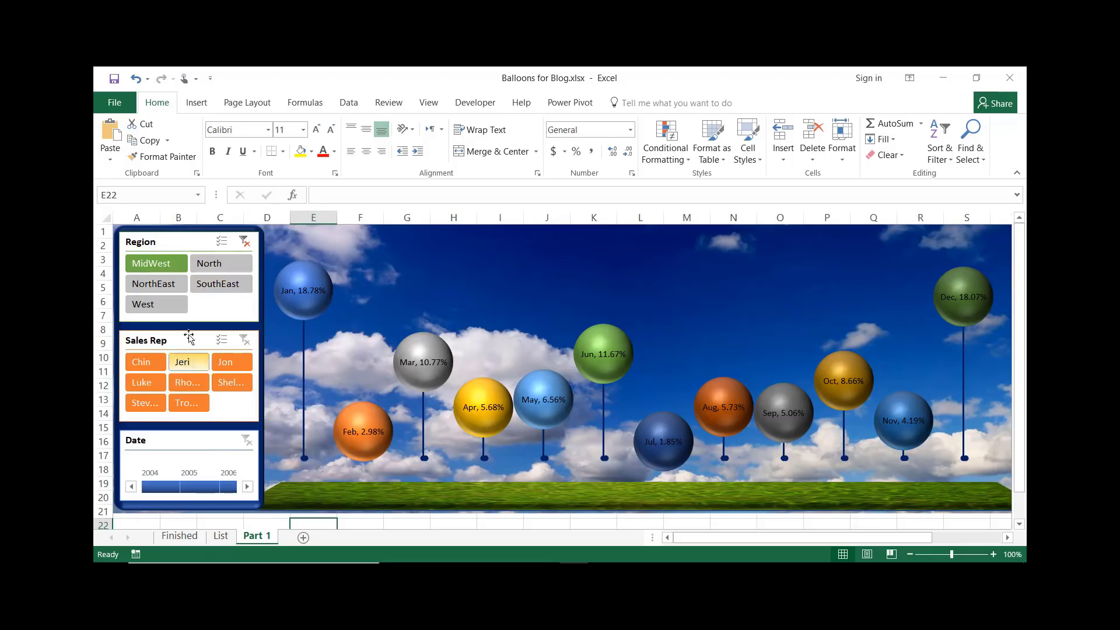
click(250, 246)
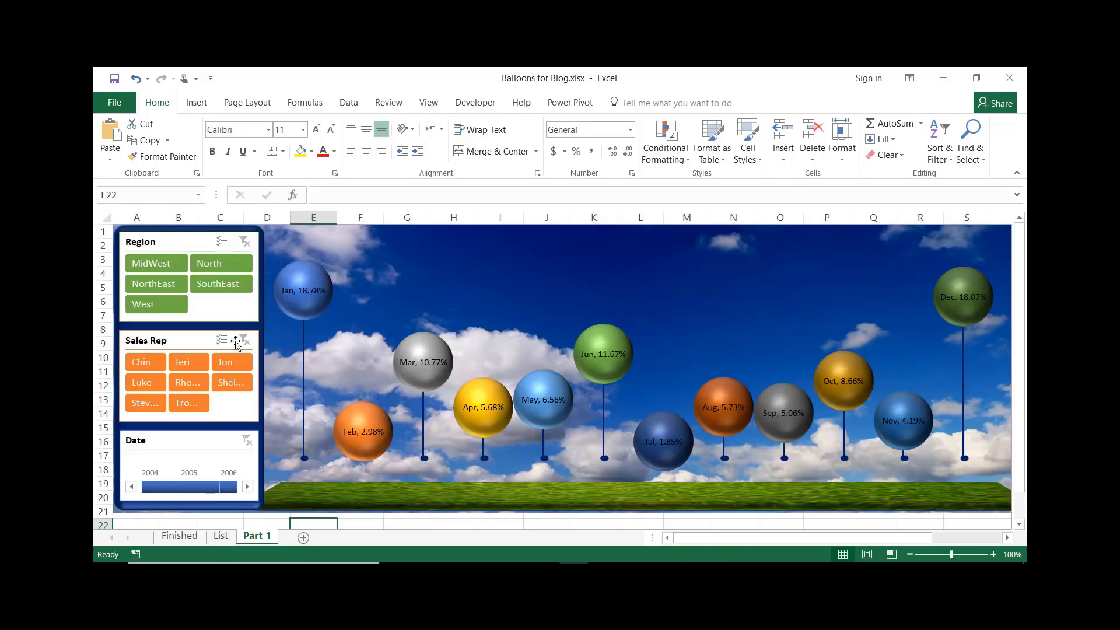
Test filtering by sales reps Chin and Steve and the year 2005, then clear the Date and Sales Rep filters
click(142, 366)
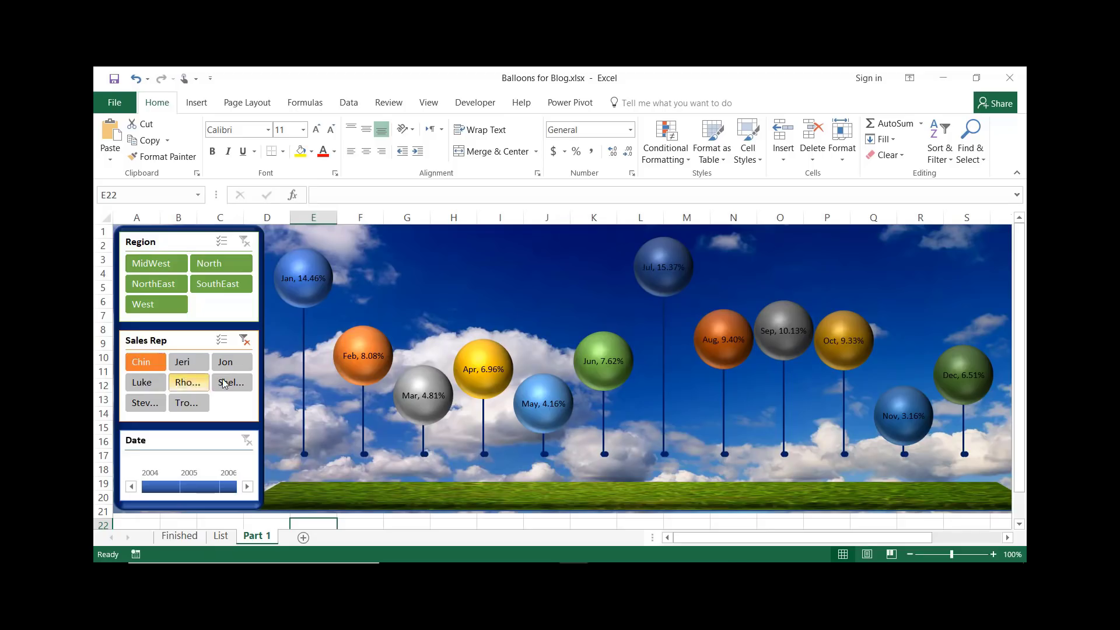
ctrl+click(150, 403)
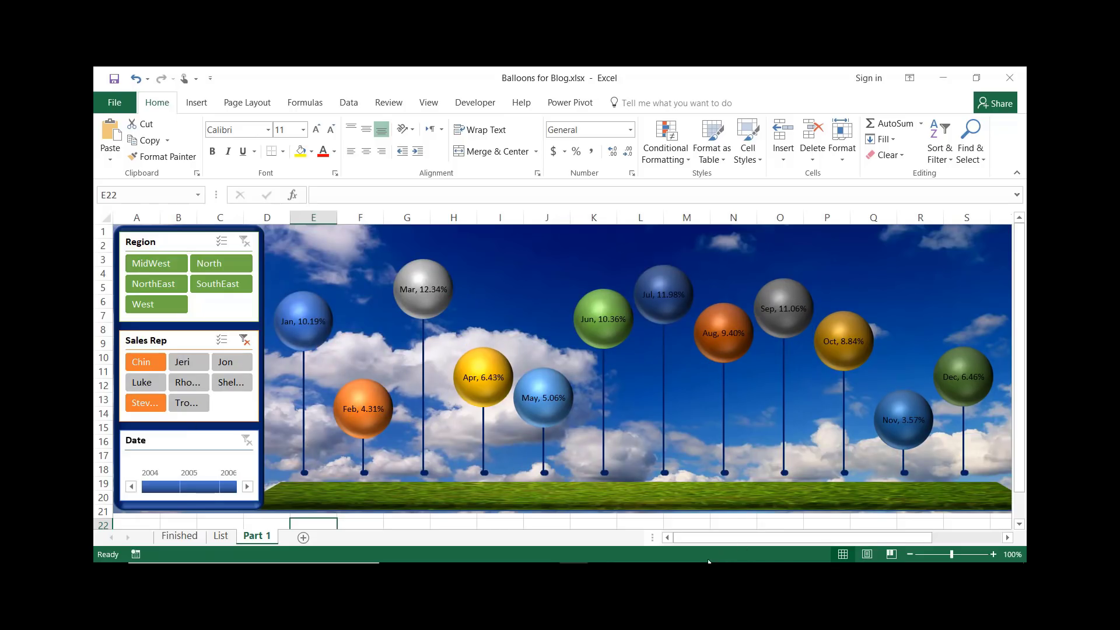
click(195, 489)
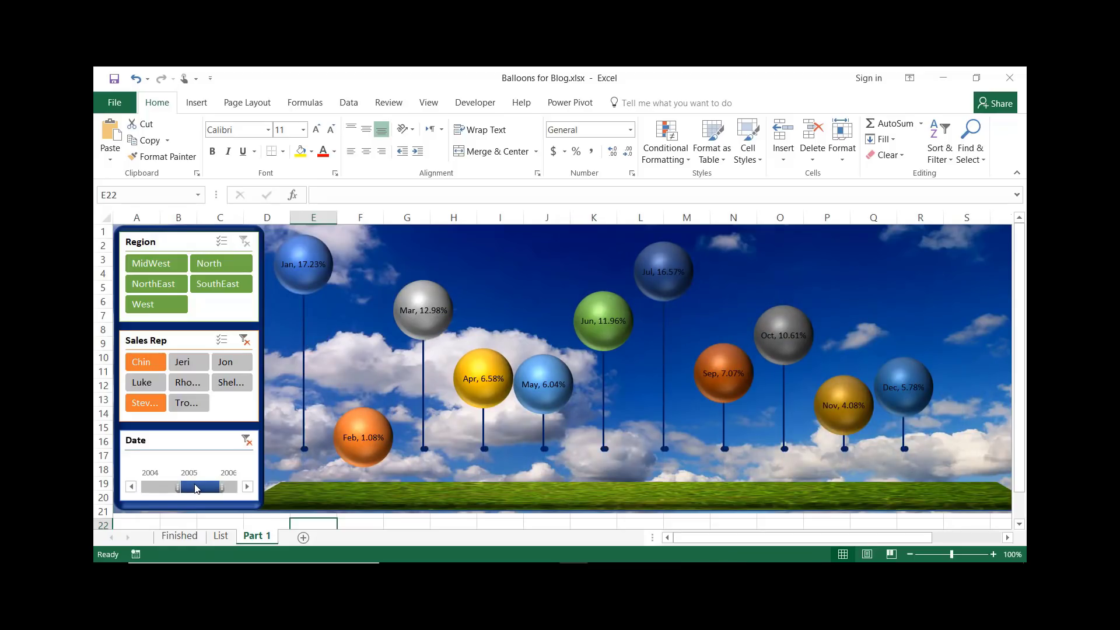
click(246, 441)
click(245, 340)
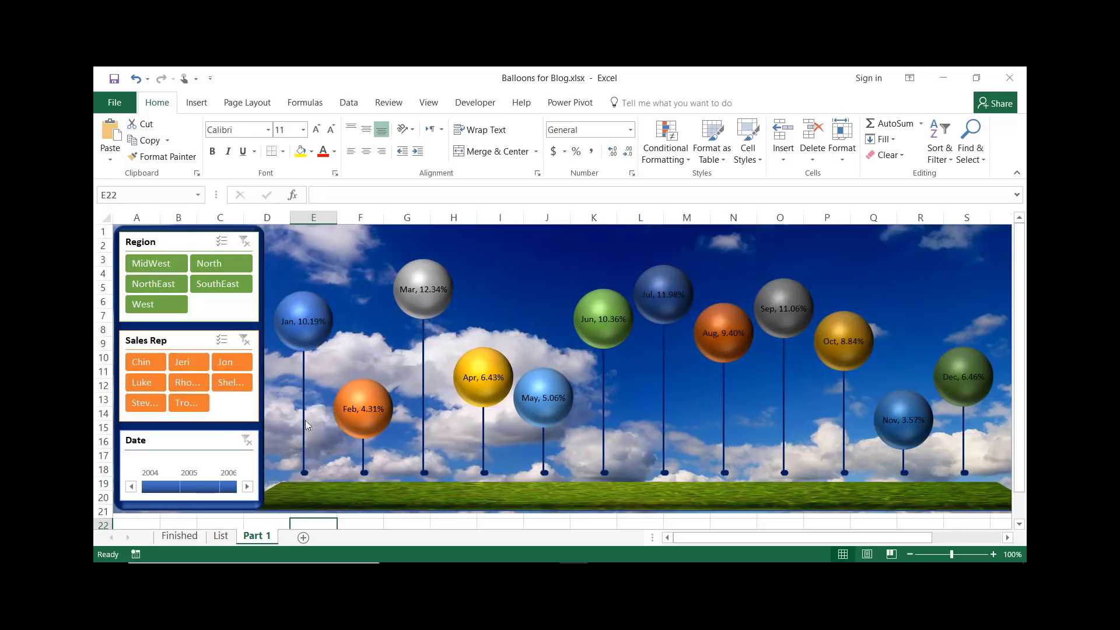